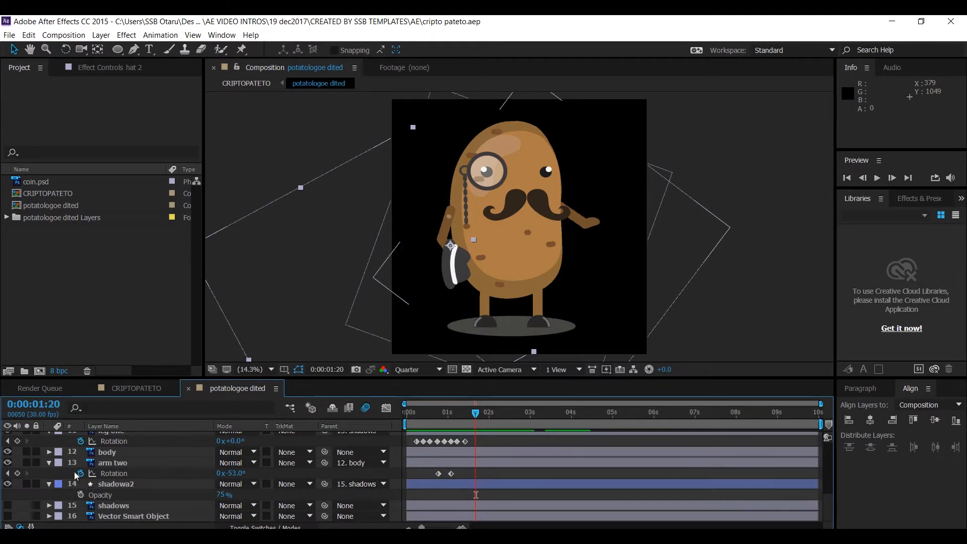
Step: Collapse the expanded properties of all layers in the potatologoe dited composition and clear the selection
left_click(47, 461)
left_click(120, 454)
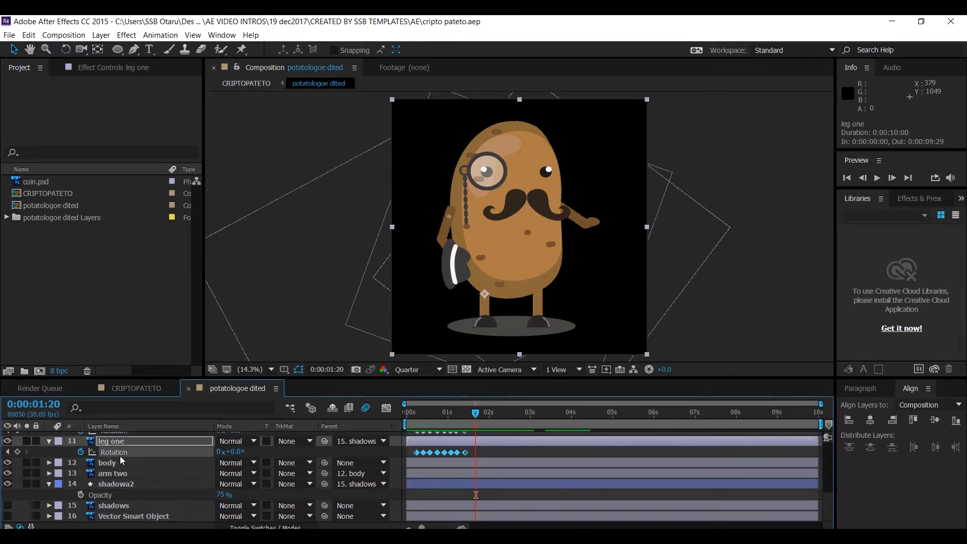
key("ctrl+a")
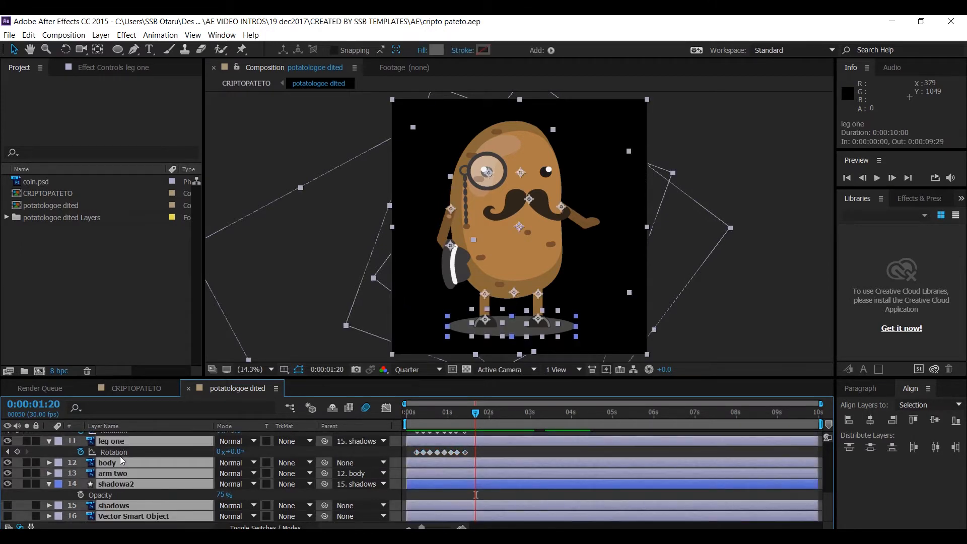
key("ctrl+grave")
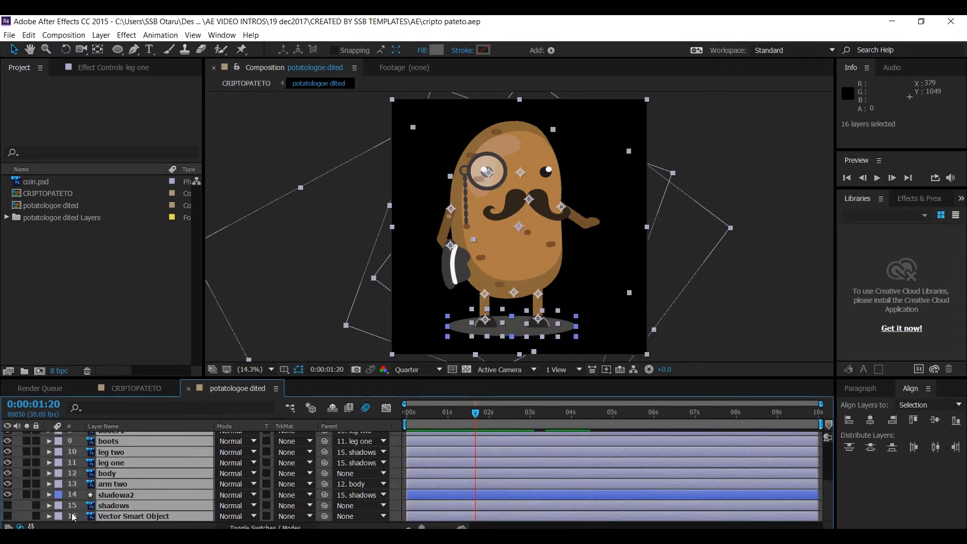
key("ctrl+shift+a")
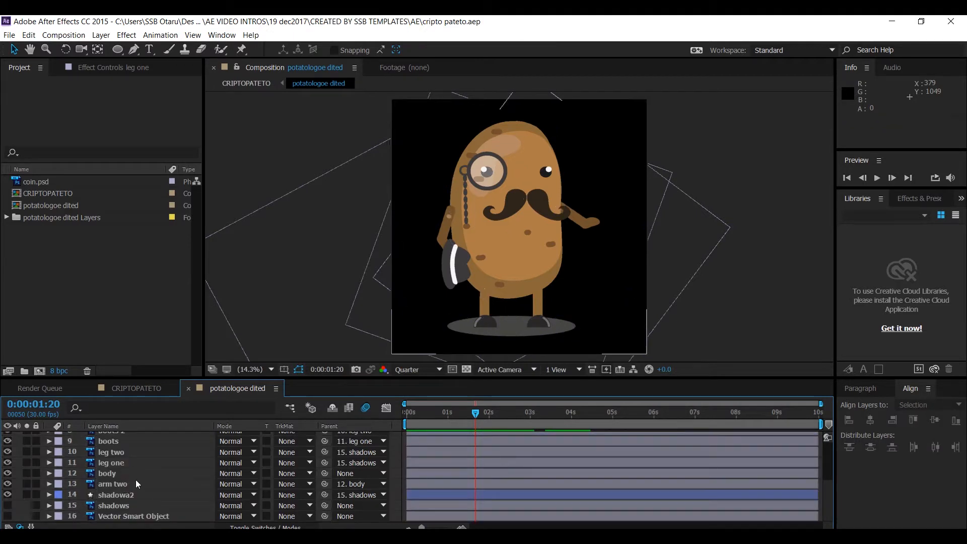
Step: Select the leg two and leg one layers and reveal only their Rotation properties
left_click(122, 452)
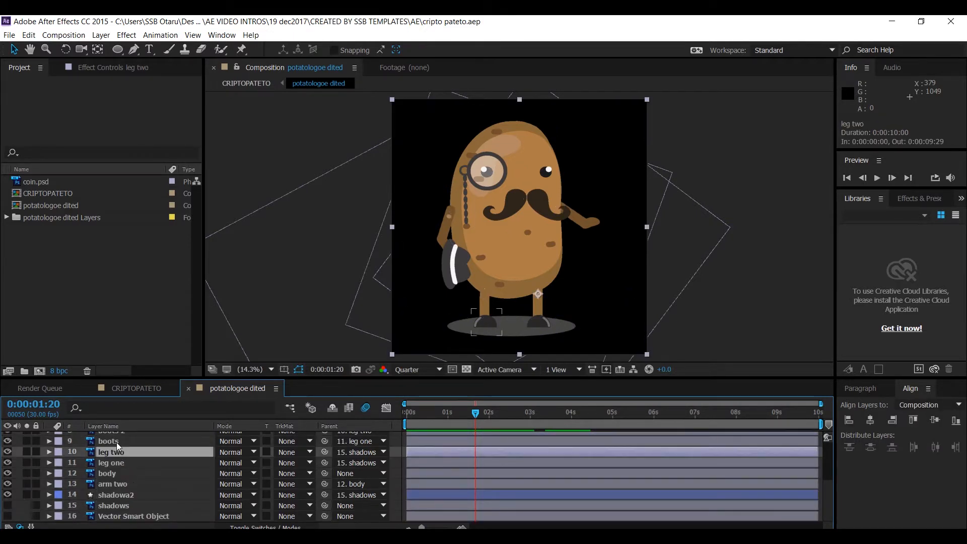
left_click(117, 442, "shift")
key("u")
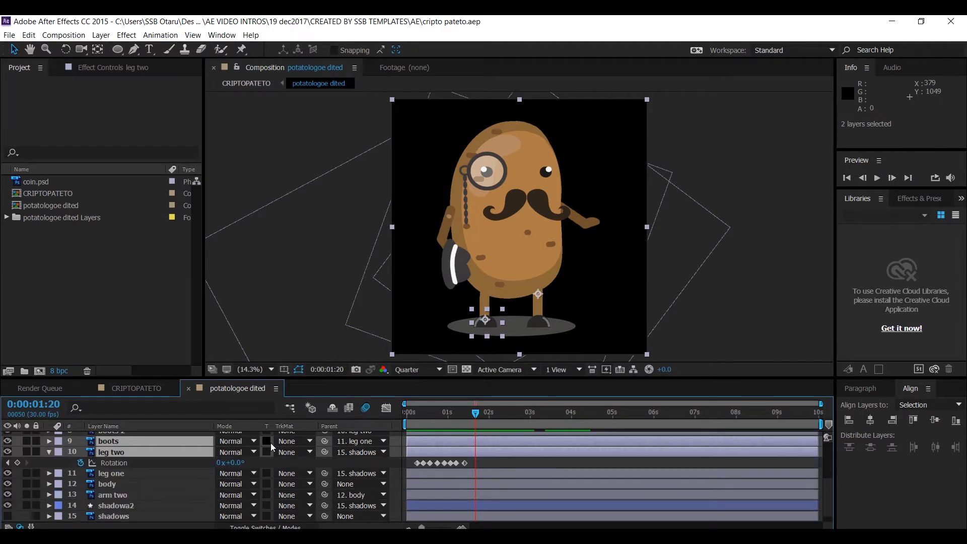
scroll(506, 445, "up", 3)
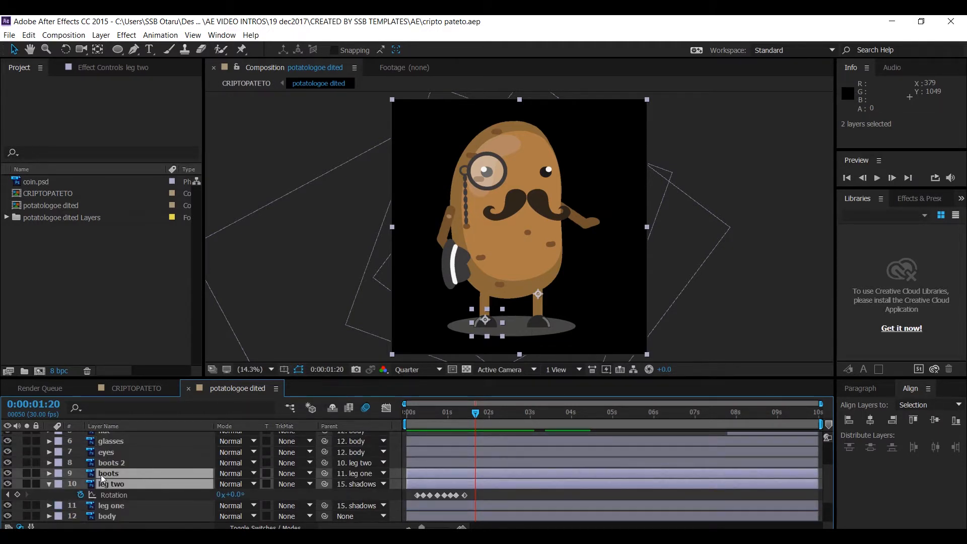
left_click(131, 475, "ctrl")
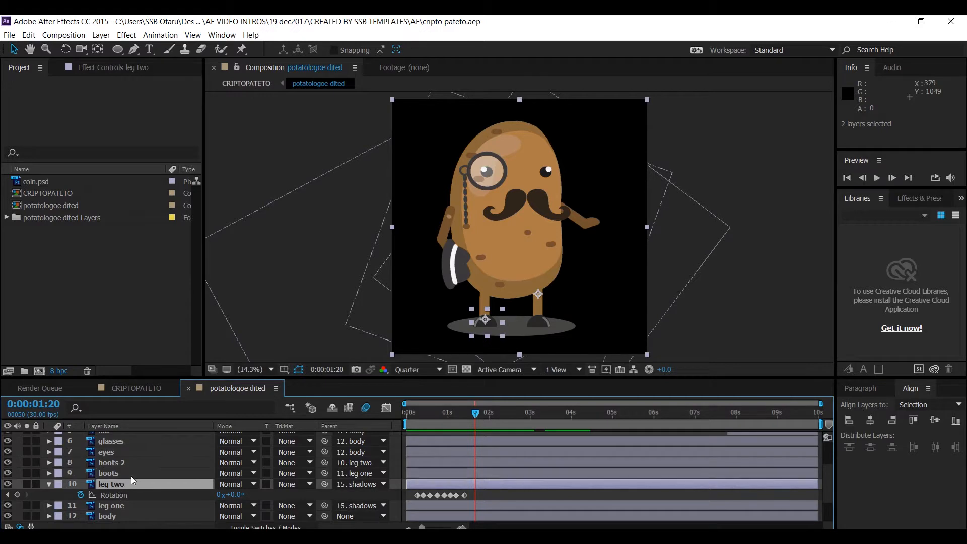
left_click(128, 502, "ctrl")
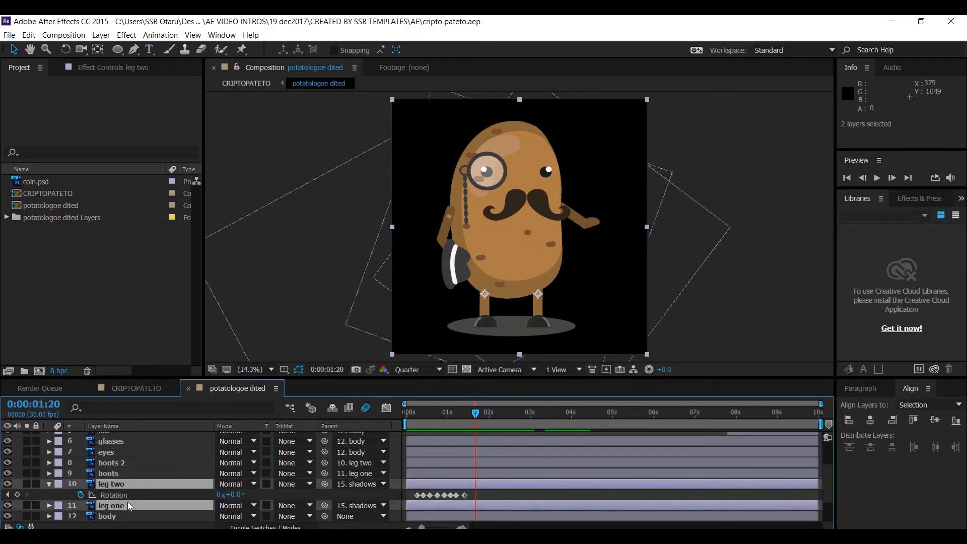
key("ctrl+grave")
key("r")
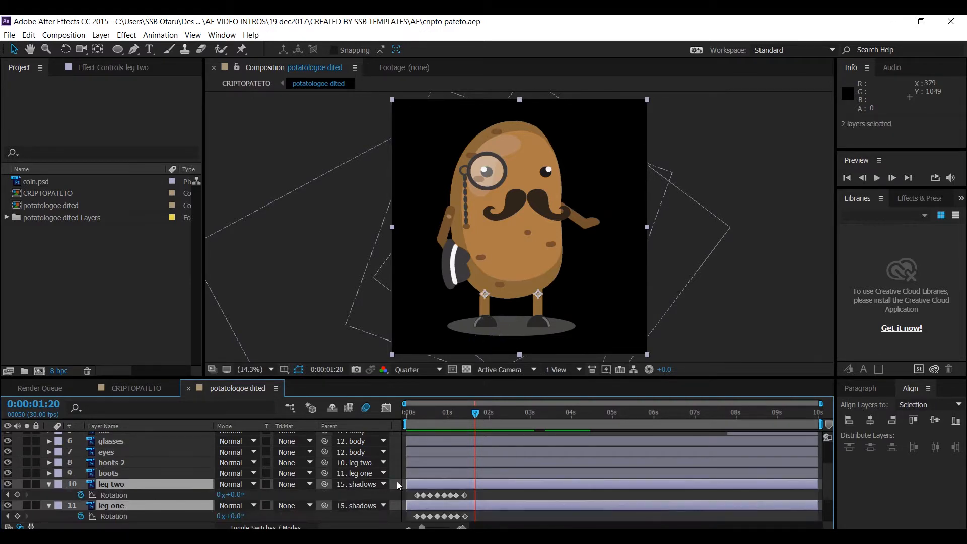
scroll(507, 479, "down", 3)
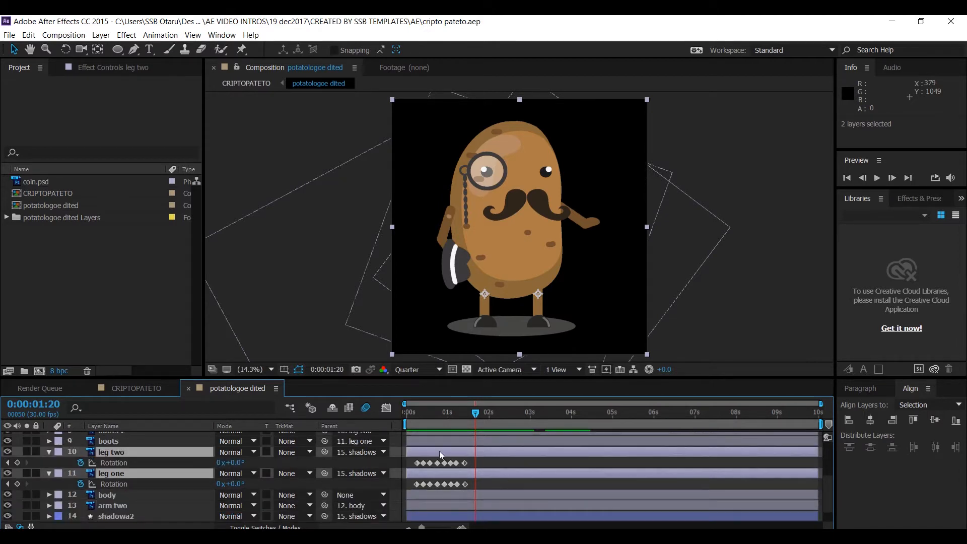
Step: Copy all of leg two's Rotation keyframes and paste them on the same layer at 0:00:01:18
left_click_drag(476, 413, 472, 413)
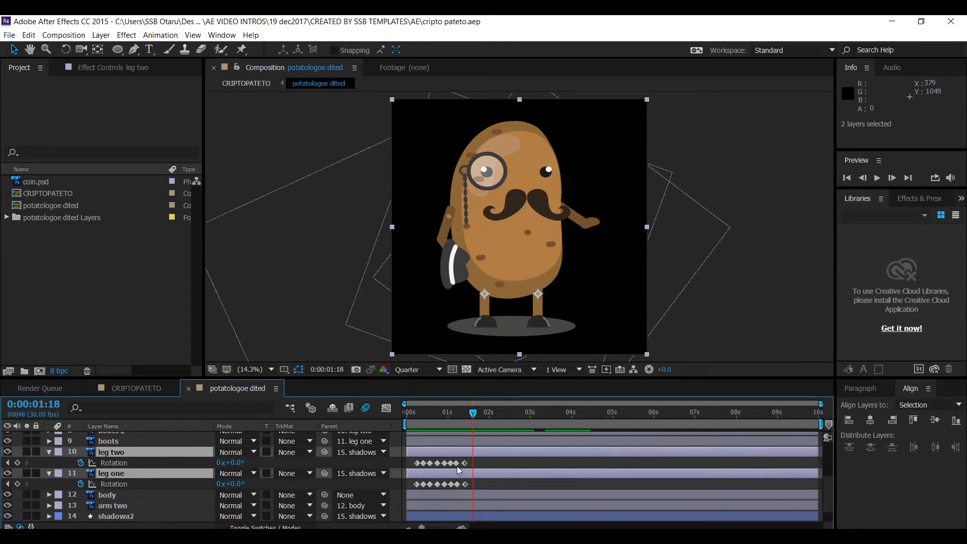
left_click_drag(497, 460, 410, 467)
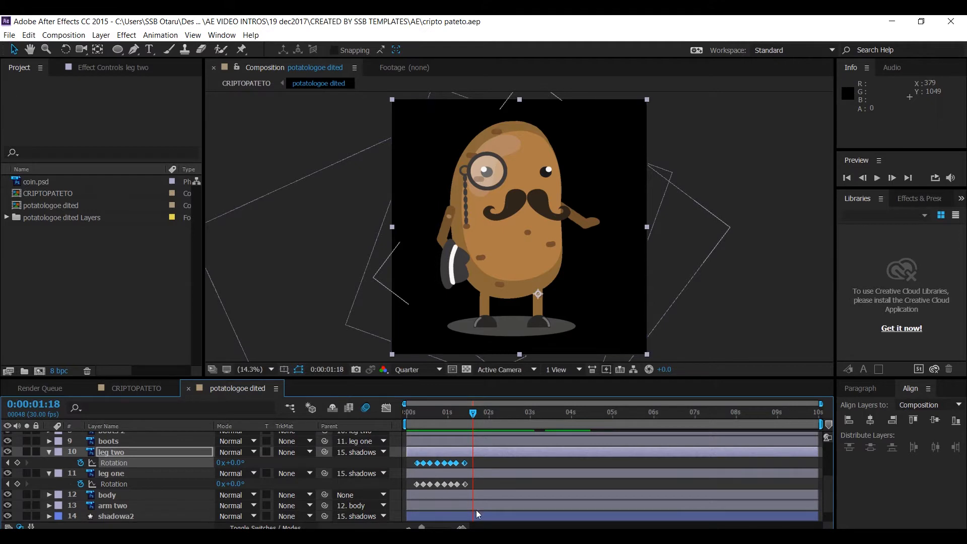
key("ctrl+c")
key("ctrl+v")
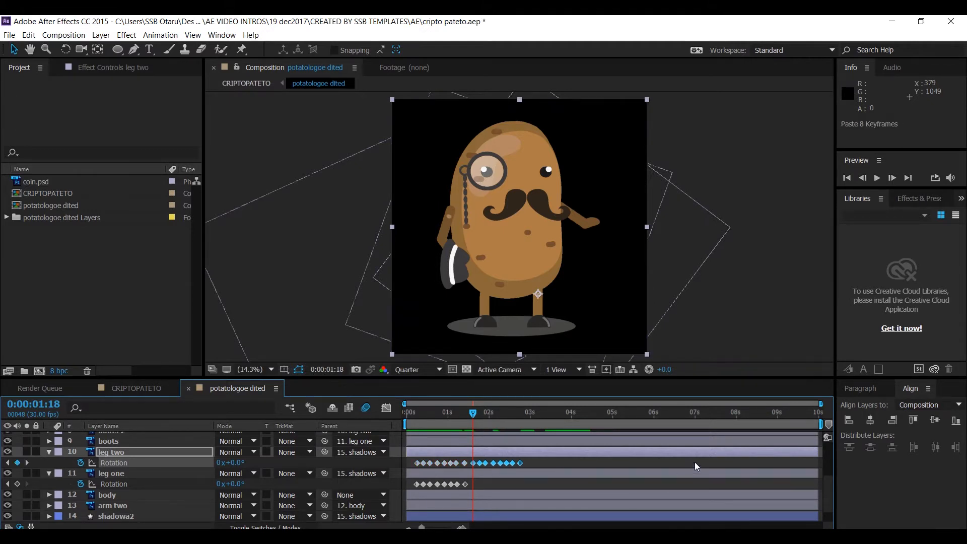
Step: Duplicate all of leg one's Rotation keyframes on the same layer, starting at 0:00:01:18
left_click_drag(497, 485, 406, 488)
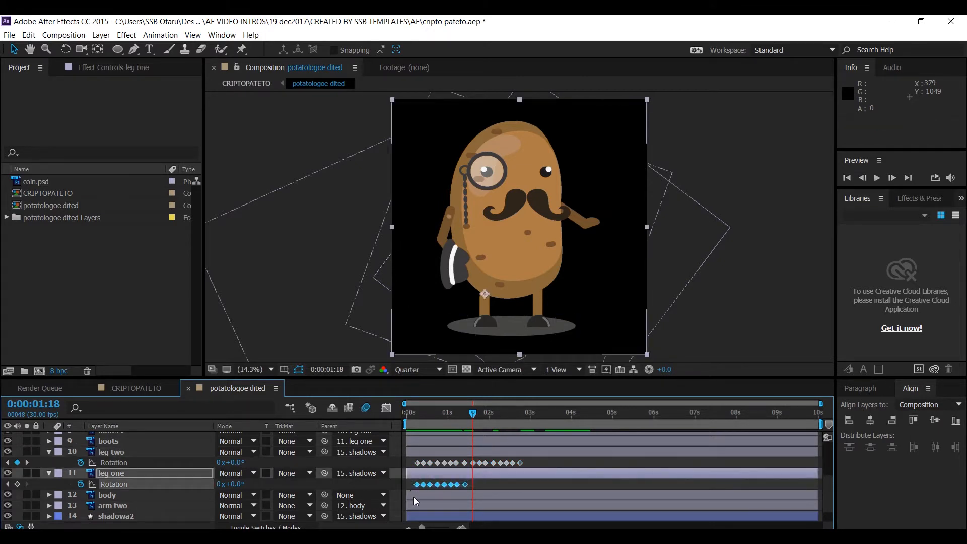
key("ctrl+c")
key("ctrl+v")
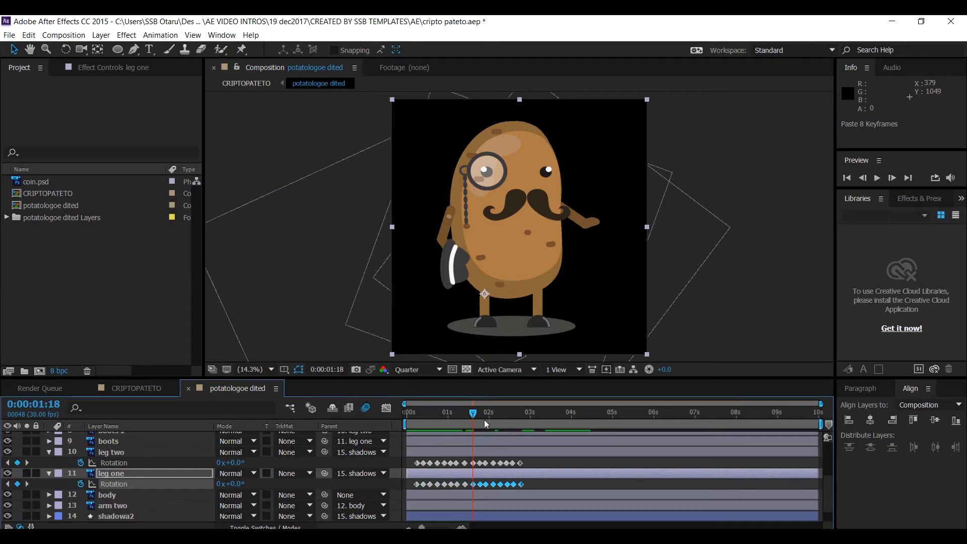
left_click_drag(475, 412, 609, 415)
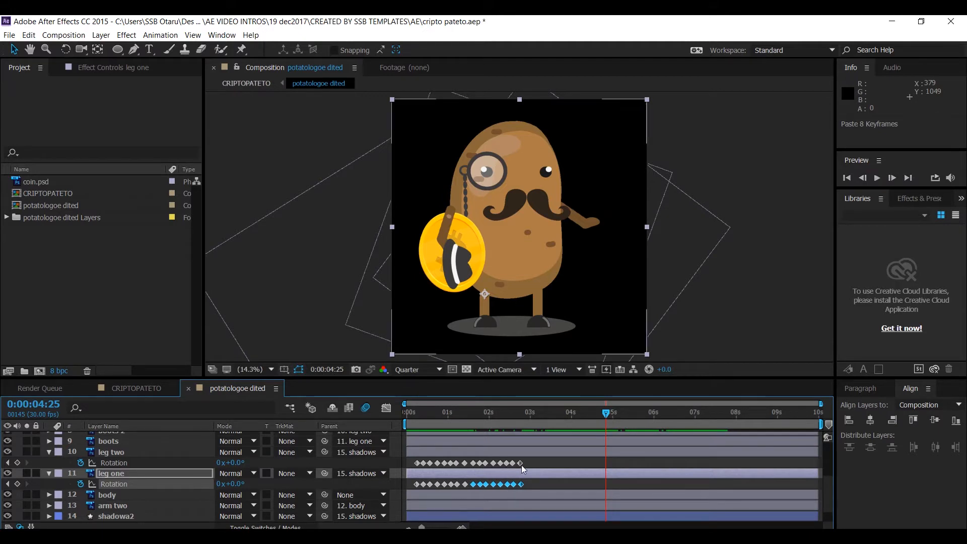
left_click_drag(539, 462, 460, 463)
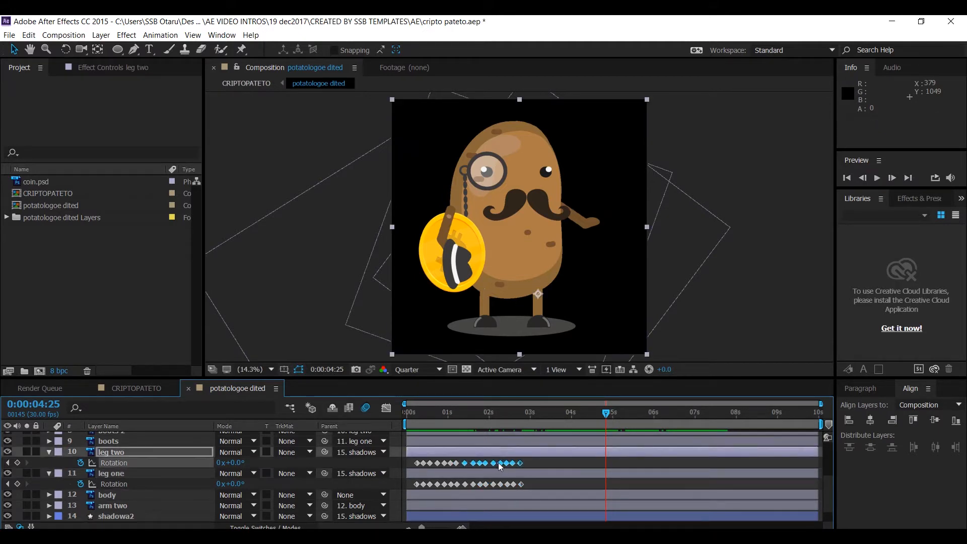
left_click_drag(521, 463, 521, 463)
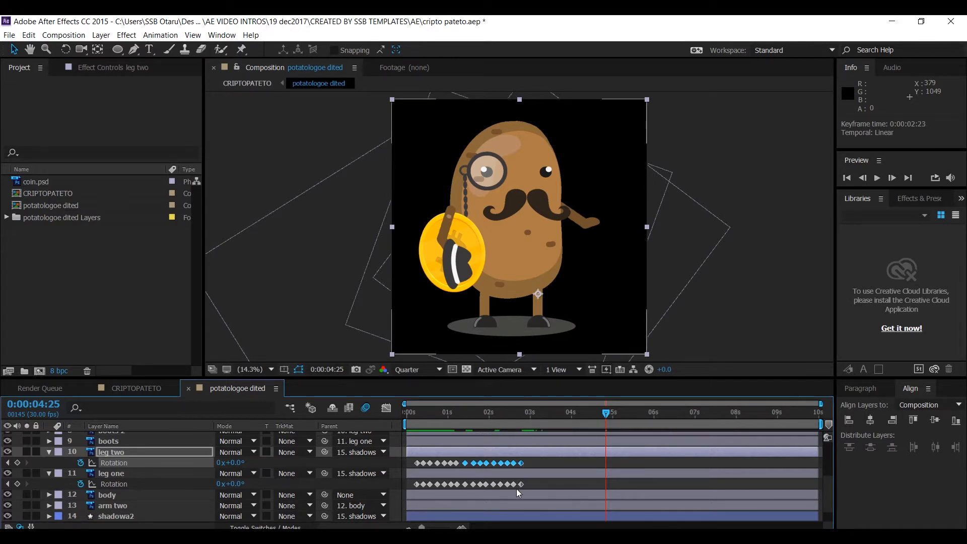
key("ctrl+z")
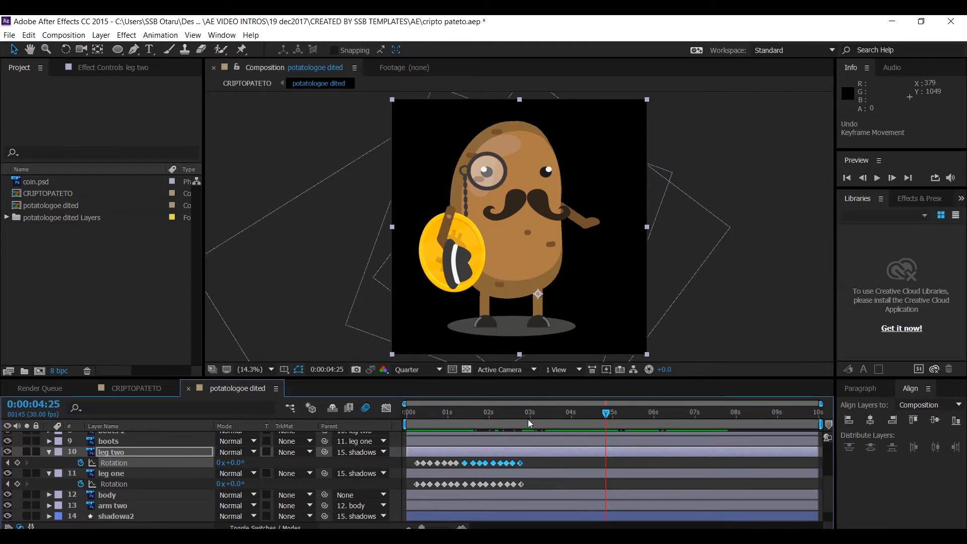
Step: Copy the full set of leg one's Rotation keyframes and paste it on that layer at 0:00:02:27
left_click_drag(530, 413, 526, 416)
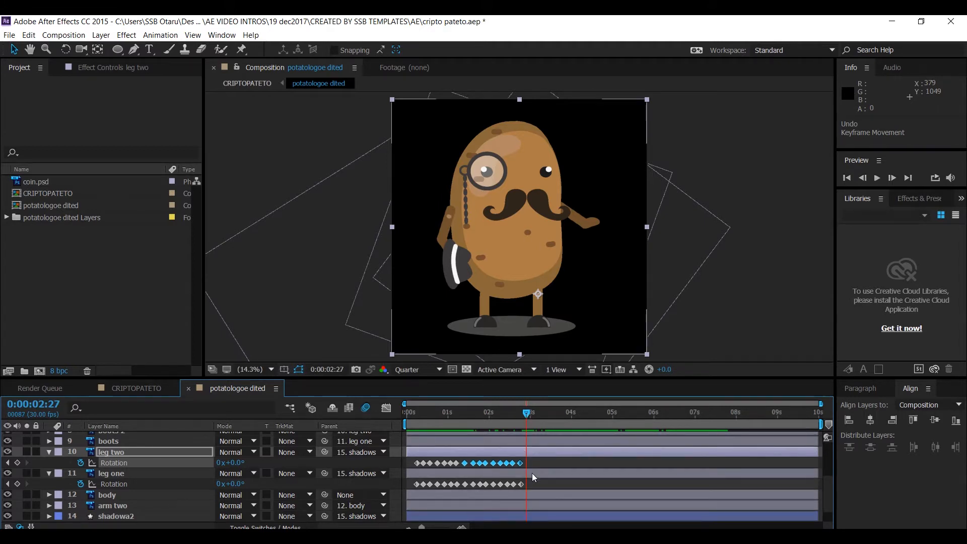
left_click_drag(538, 482, 411, 488)
key("ctrl+c")
key("ctrl+v")
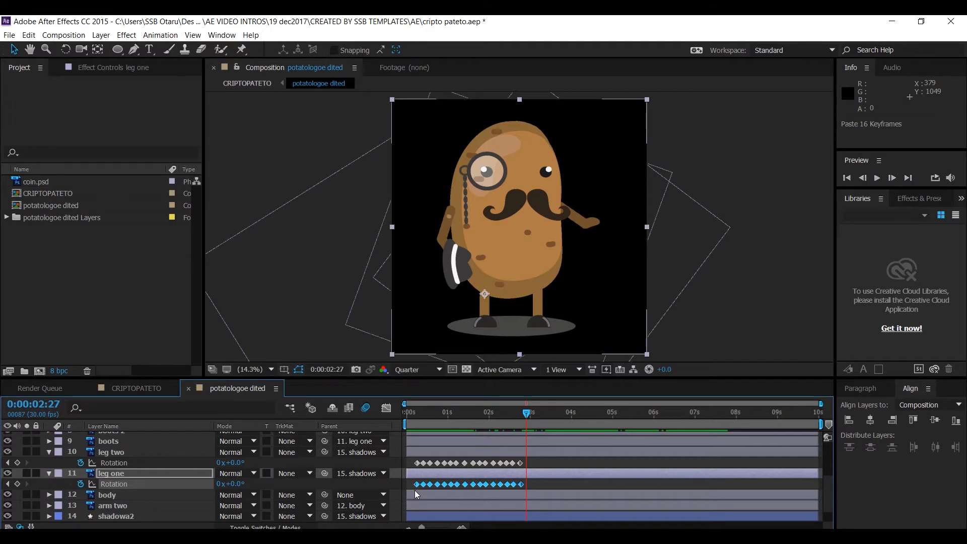
Step: Copy the full set of leg two's Rotation keyframes and paste it on that layer at 0:00:02:27
left_click_drag(549, 460, 410, 467)
key("ctrl+c")
key("ctrl+v")
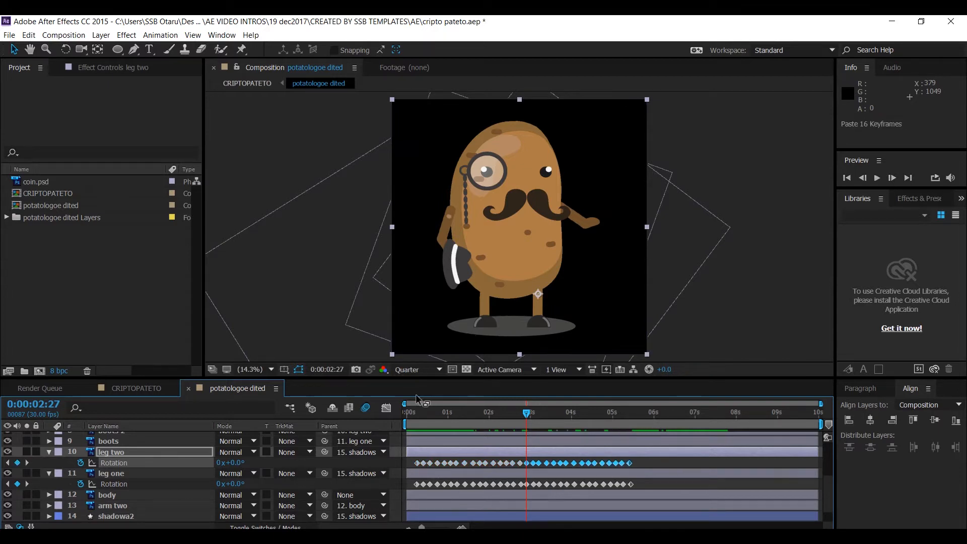
Step: Preview the composition from the start to check the extended leg movement
left_click(403, 412)
key("space")
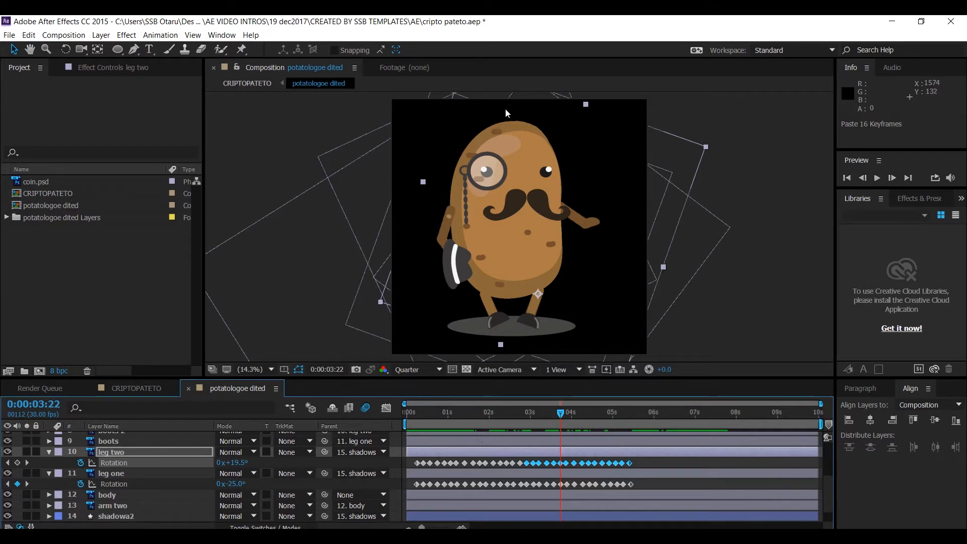
scroll(549, 284, "down", 2)
scroll(548, 284, "up", 2)
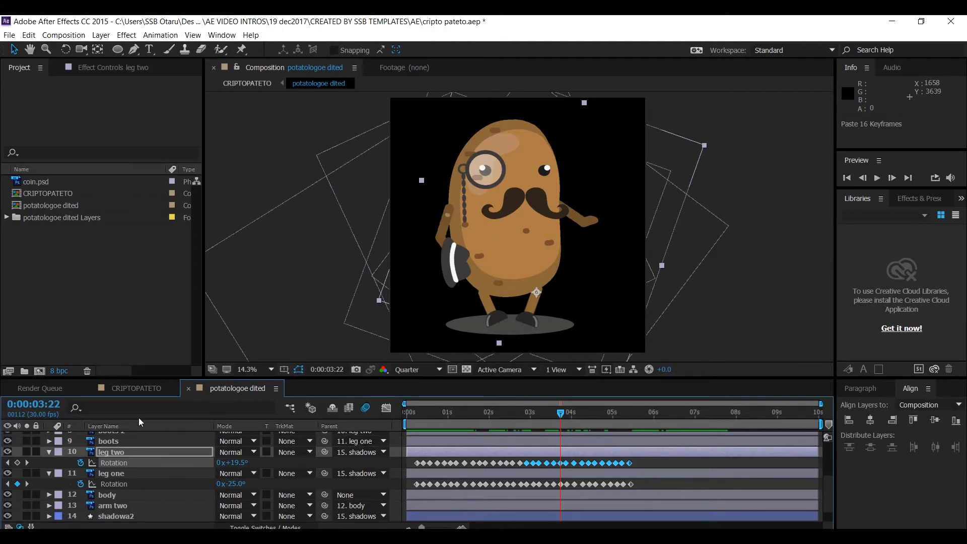
Step: Reveal arm two's Rotation, add a keyframe with its current value and place it at 0:00:03:16
scroll(131, 448, "up", 3)
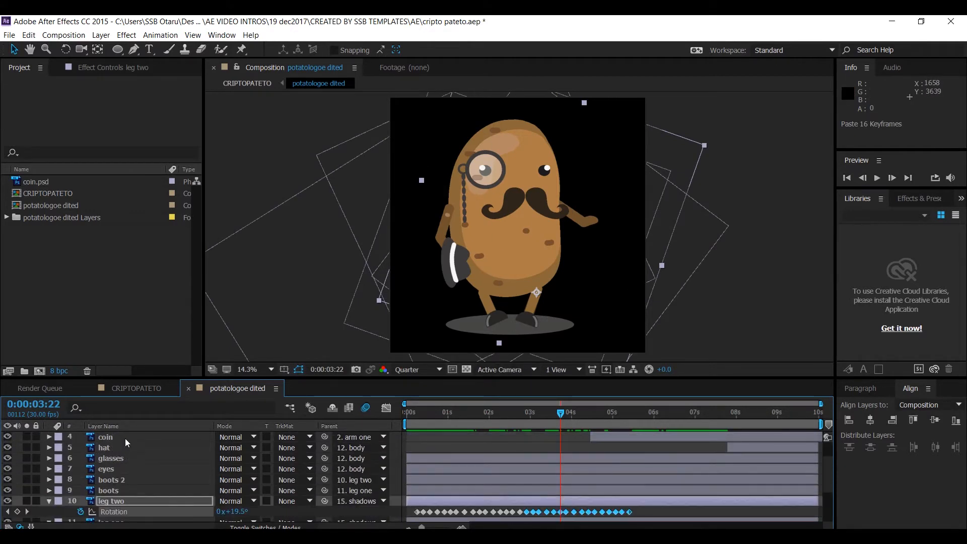
left_click(113, 448)
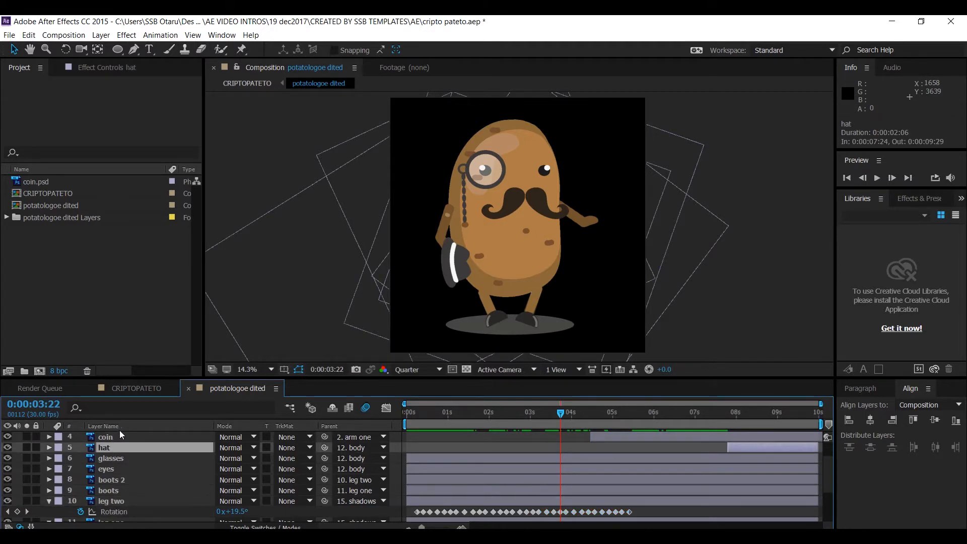
scroll(123, 458, "up", 2)
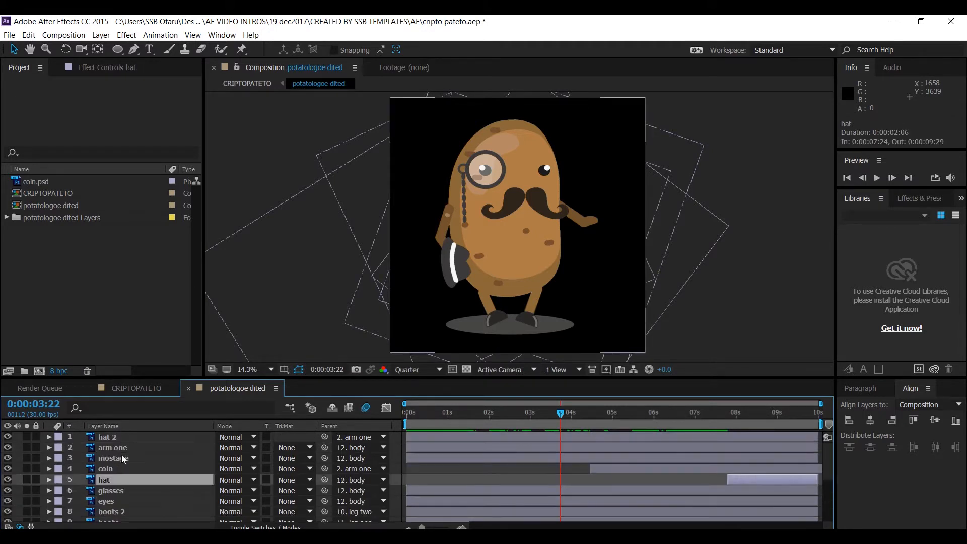
scroll(122, 455, "down", 5)
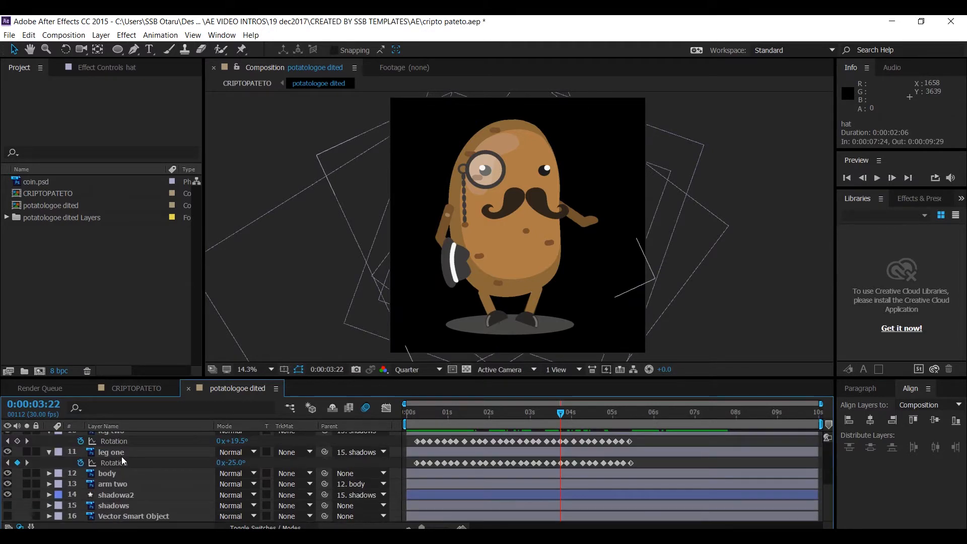
left_click(121, 487)
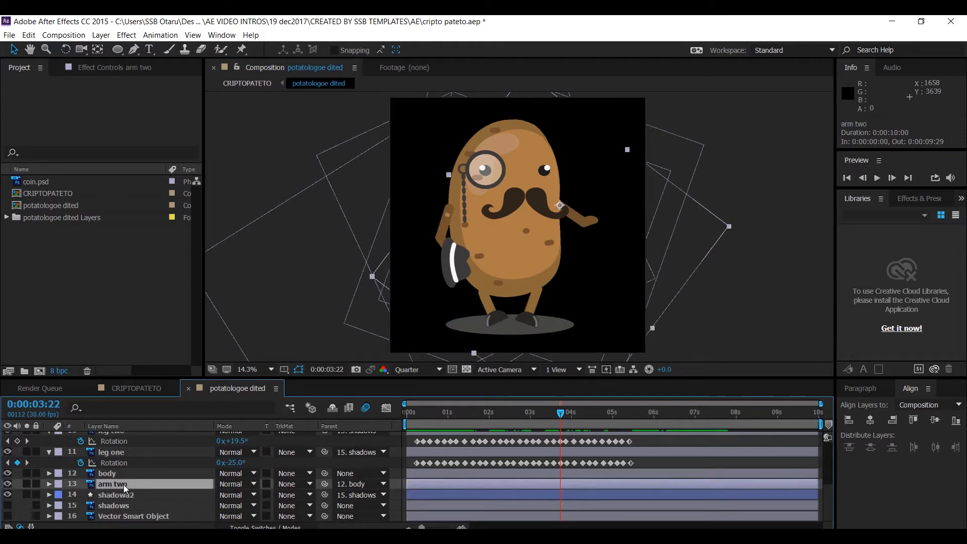
key("r")
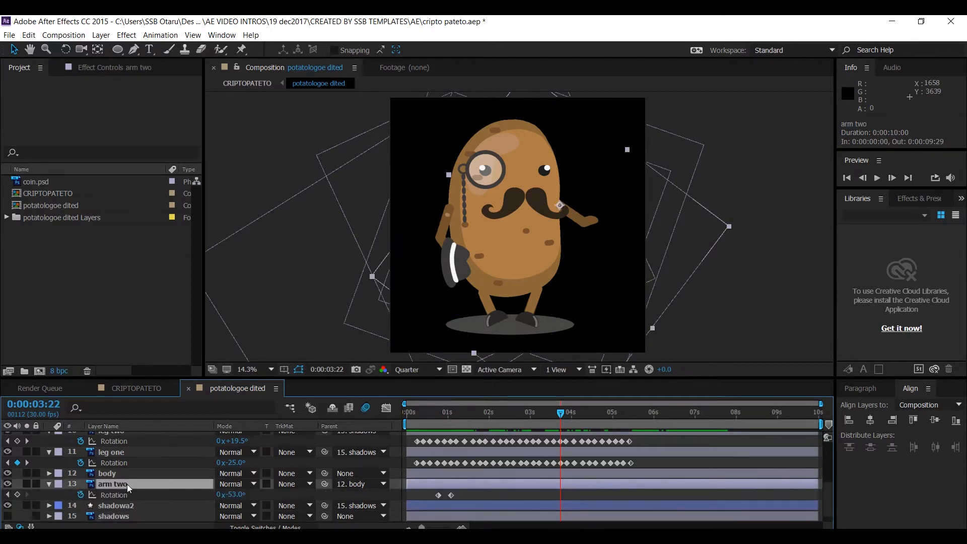
left_click(17, 495)
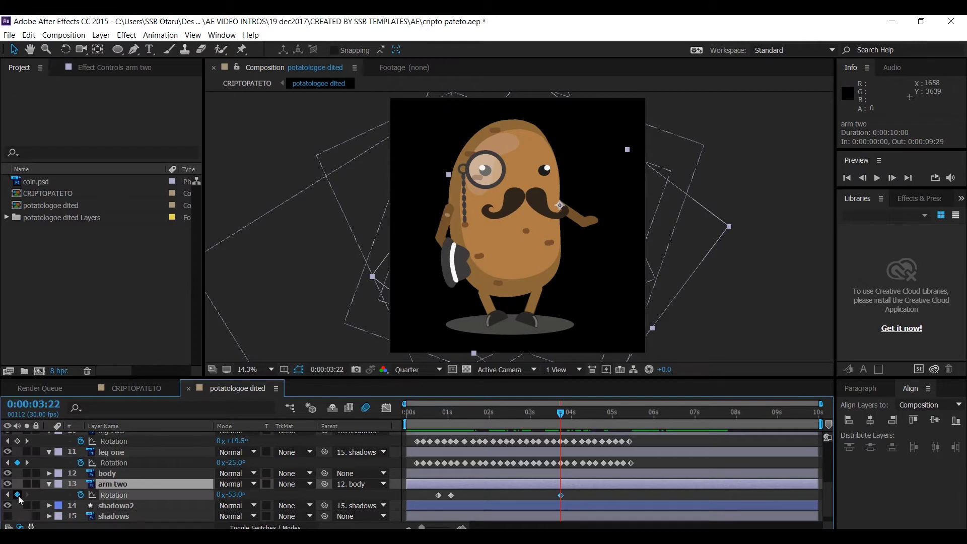
left_click_drag(560, 496, 553, 496)
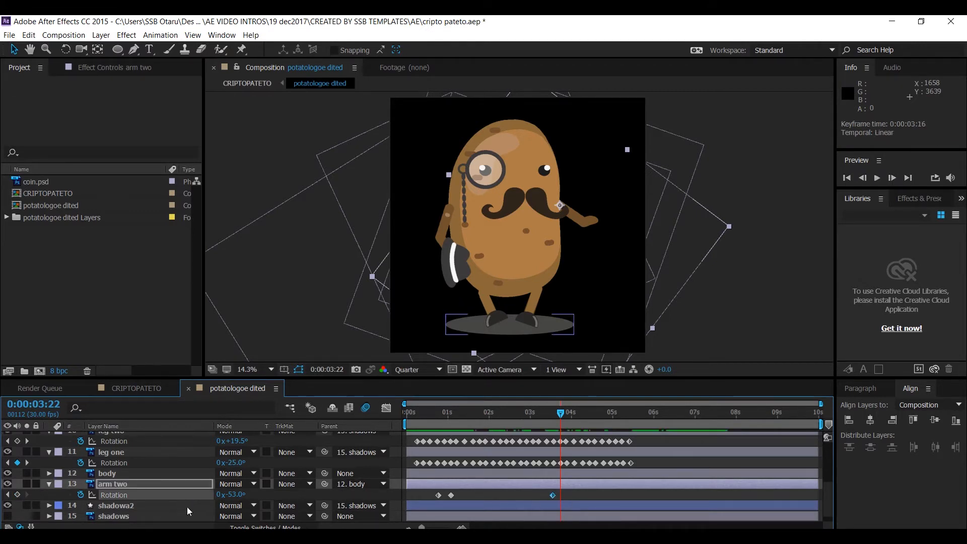
Step: Set arm two's rotation to -110° at 0:00:03:22 to raise the arm, and save the project
left_click_drag(229, 498, 206, 510)
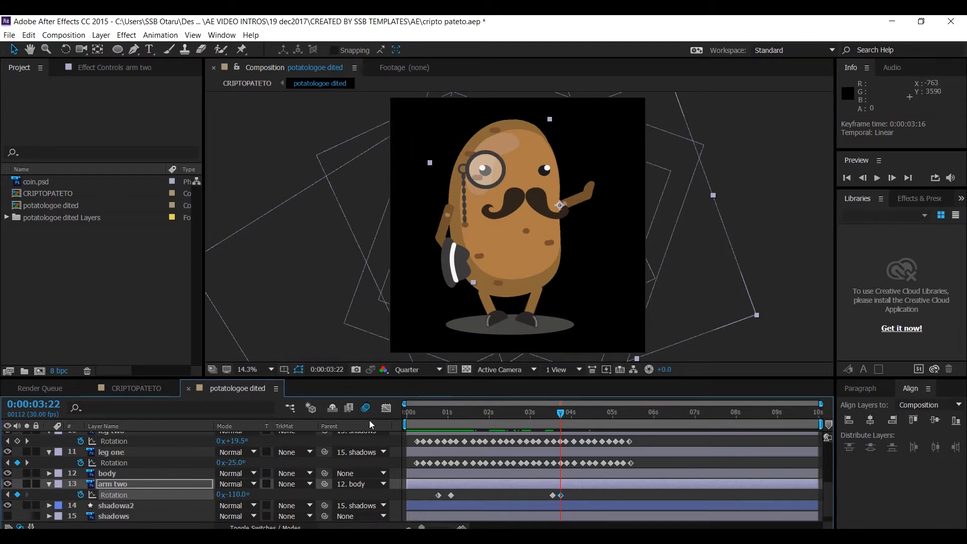
key("ctrl+s")
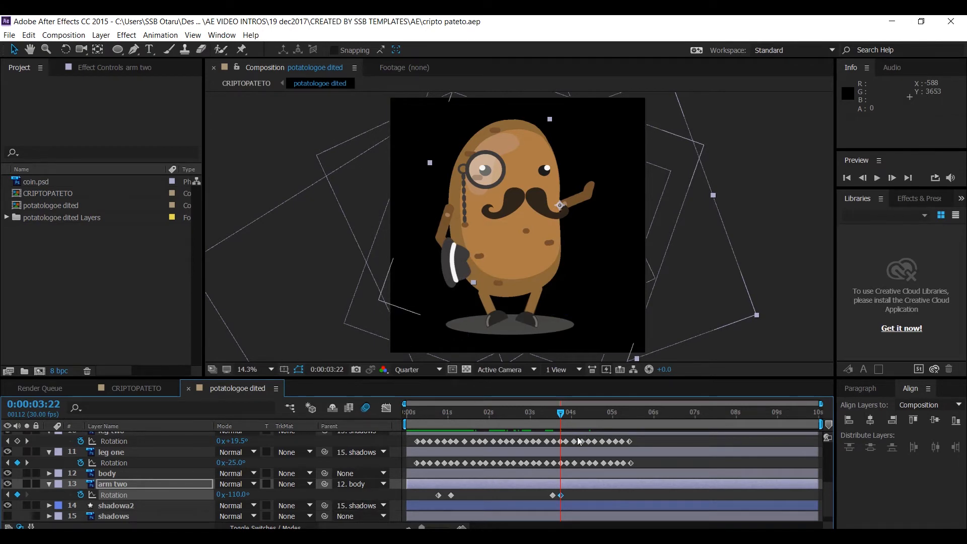
Step: Copy arm two's -110° Rotation keyframe to 0:00:04:03 so the arm stays raised
left_click_drag(561, 413, 576, 418)
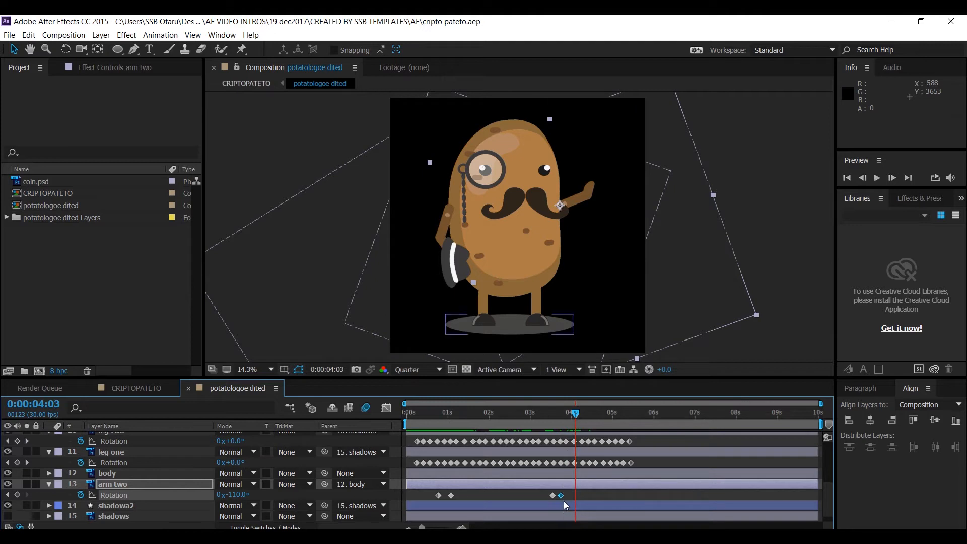
key("ctrl+c")
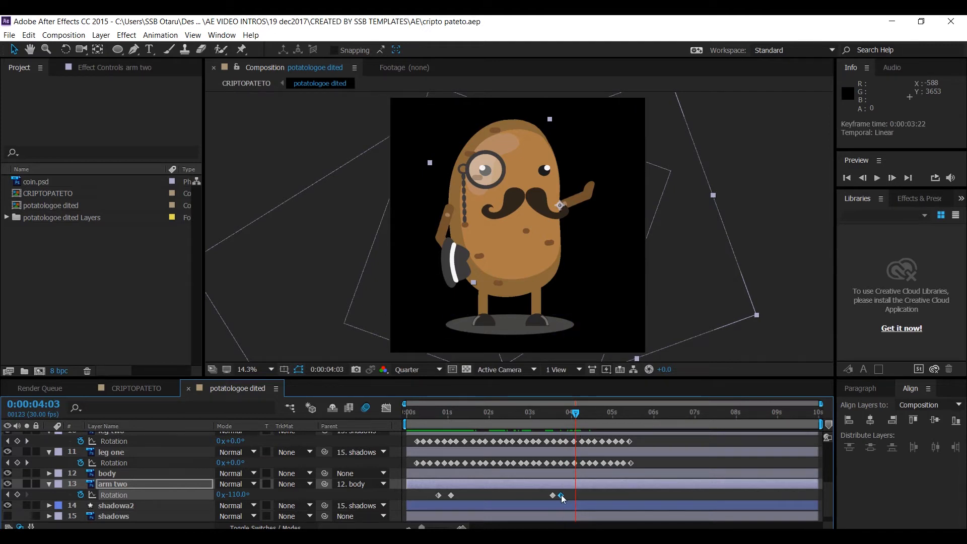
key("ctrl+v")
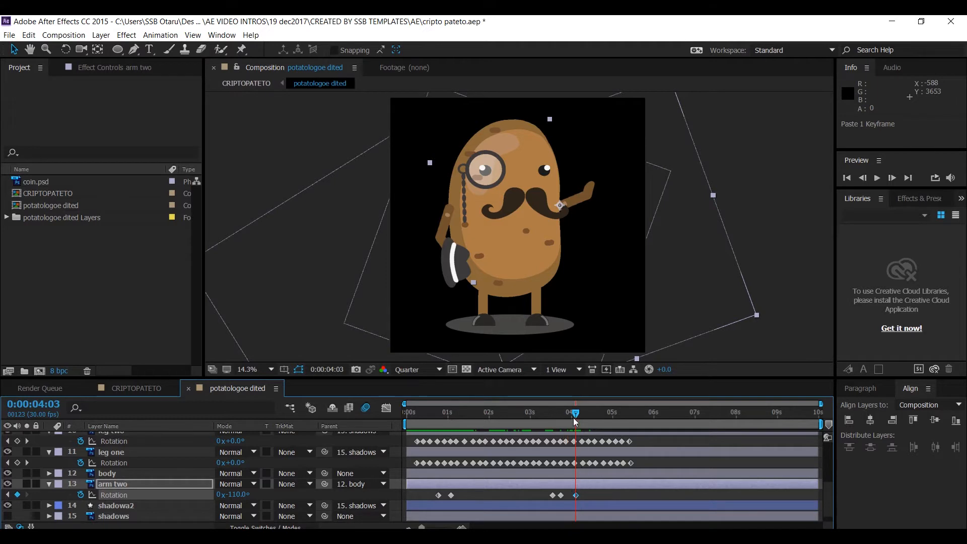
Step: Copy arm two's first Rotation keyframe and paste it at 0:00:04:11 to lower the arm
left_click_drag(576, 415, 586, 422)
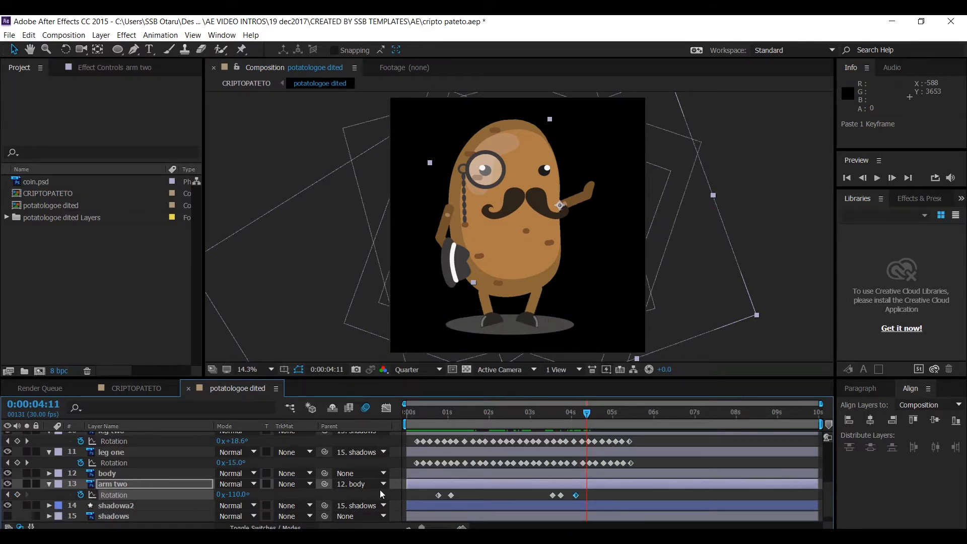
left_click(437, 495)
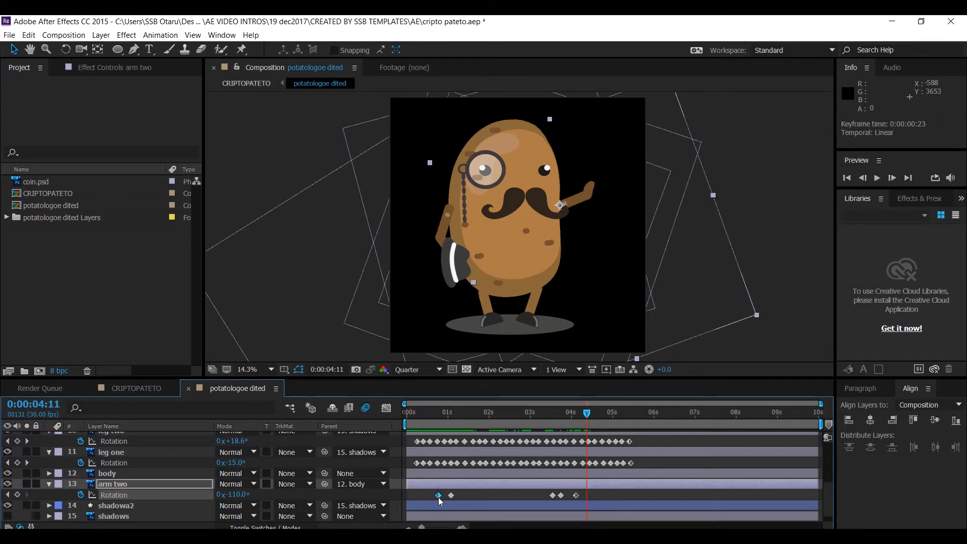
key("ctrl+c")
key("ctrl+v")
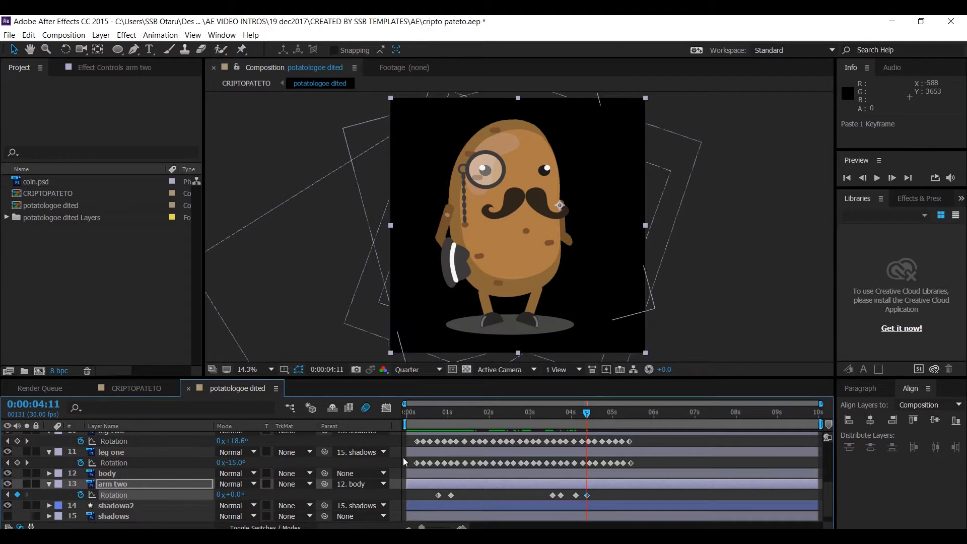
Step: Preview the composition from the start to check arm two's raising and lowering
left_click_drag(413, 410, 400, 409)
key("space")
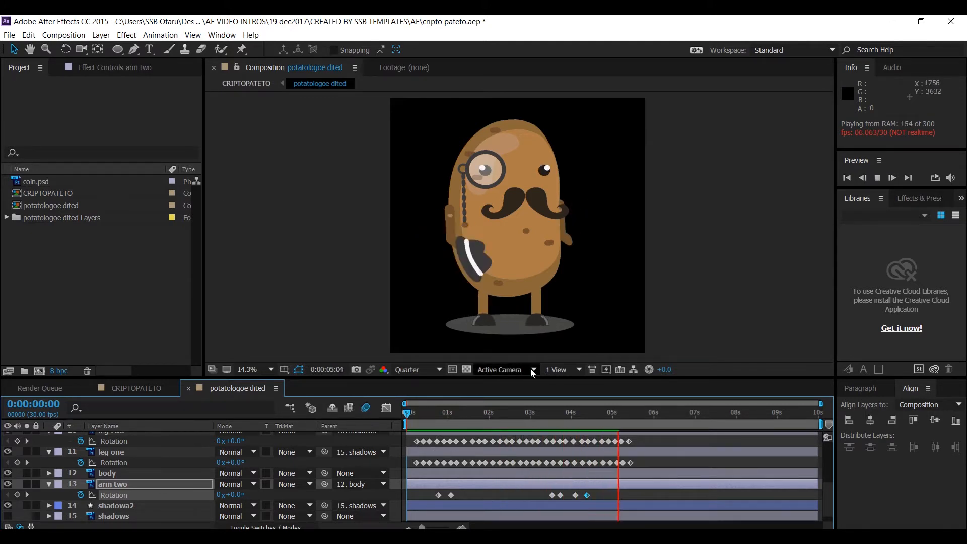
key("space")
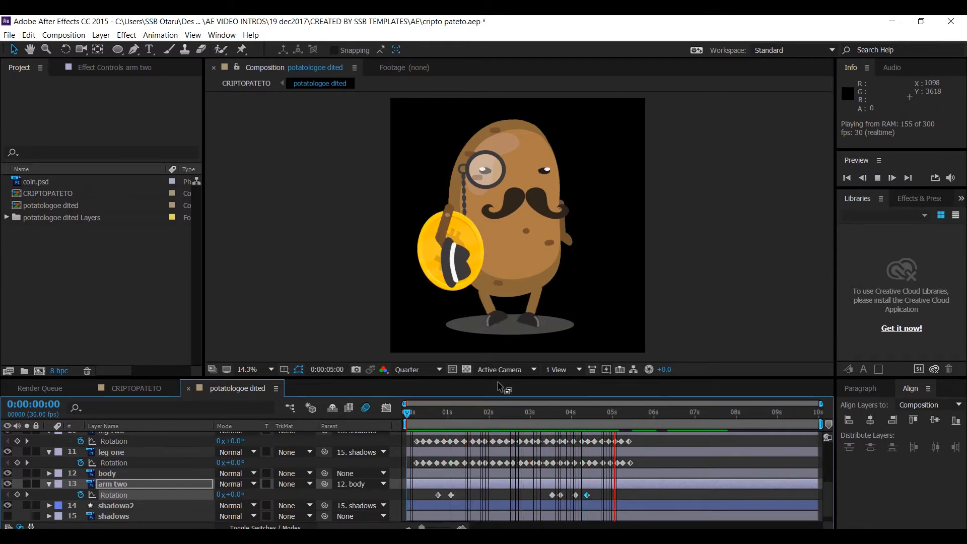
key("space")
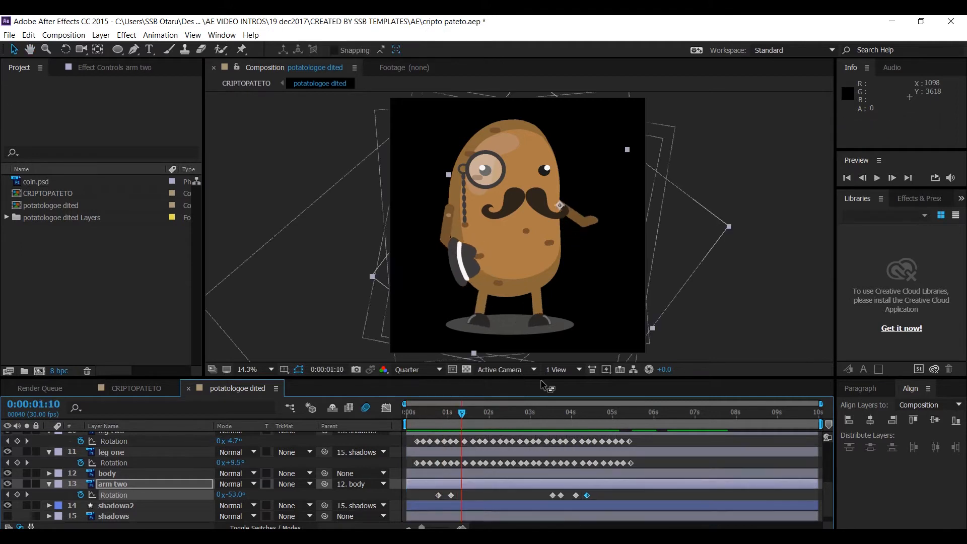
Step: Go to 0:00:04:28 and reveal the Rotation property of the arm one layer
left_click_drag(509, 412, 611, 419)
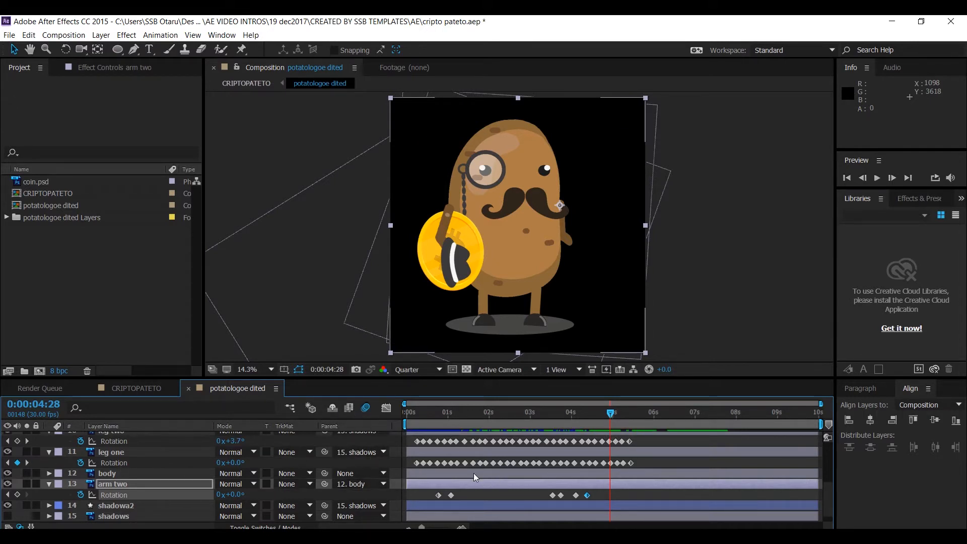
scroll(474, 472, "up", 5)
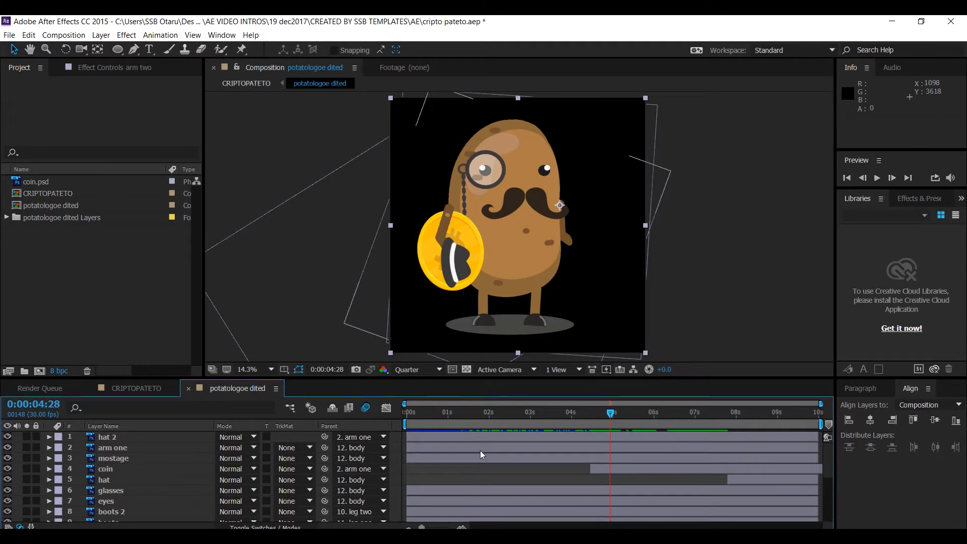
left_click(107, 447)
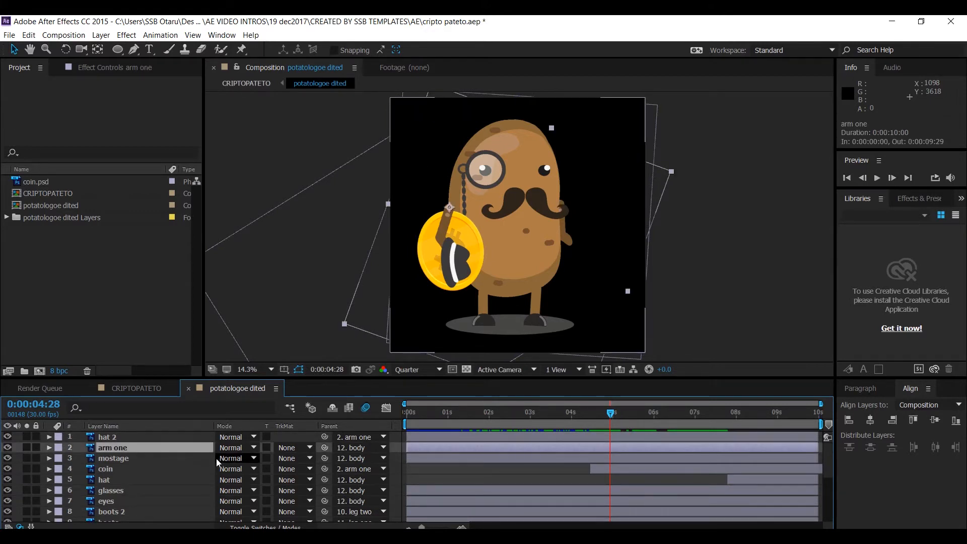
key("r")
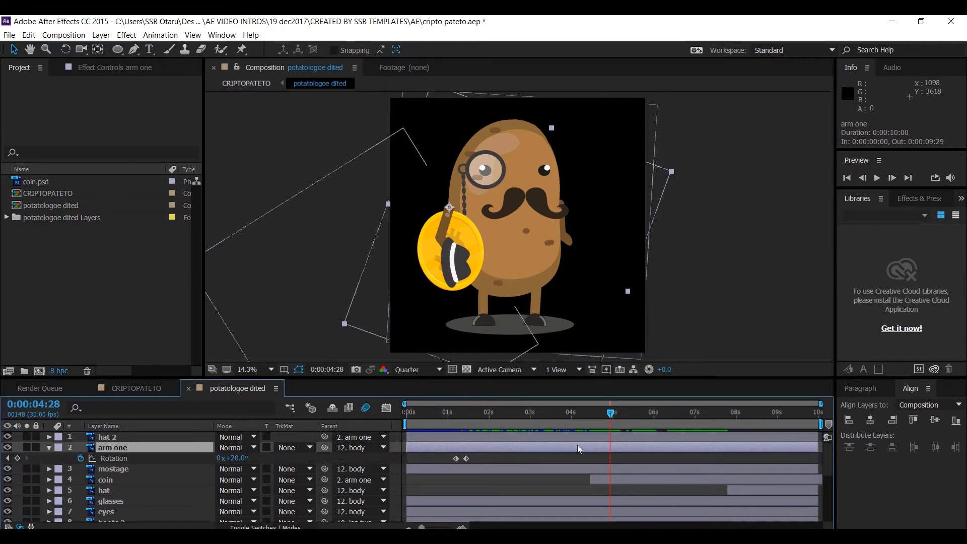
Step: Trim the start of the coin layer to 0:00:05:21 so the coin appears later
left_click_drag(591, 479, 630, 479)
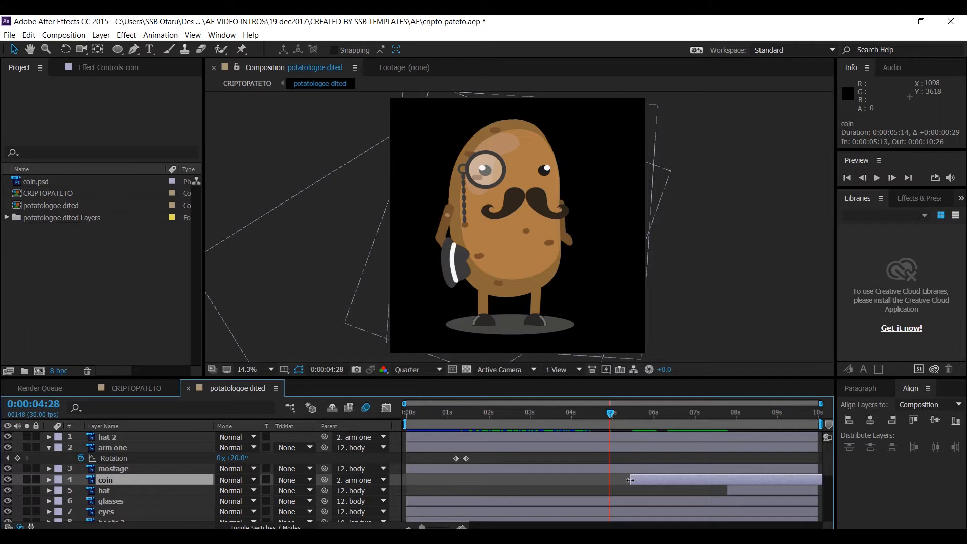
left_click_drag(630, 480, 633, 480)
left_click_drag(637, 480, 643, 479)
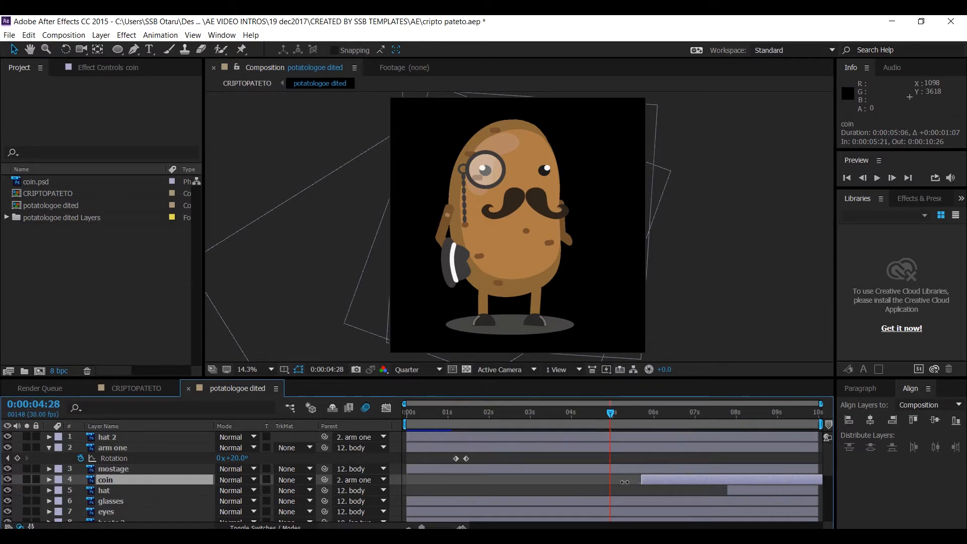
Step: Add a Rotation keyframe to arm one at 0:00:04:28, keeping its current value
left_click(124, 449)
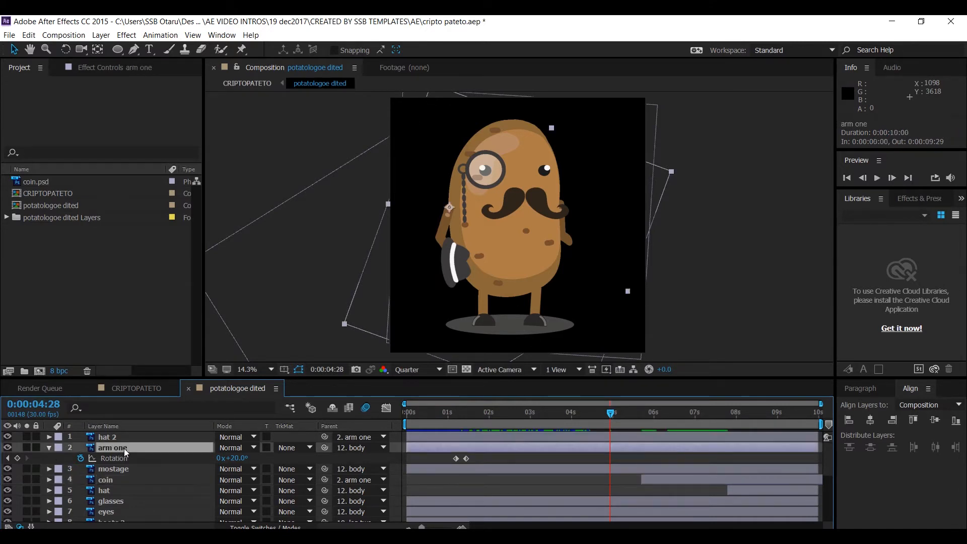
left_click(17, 458)
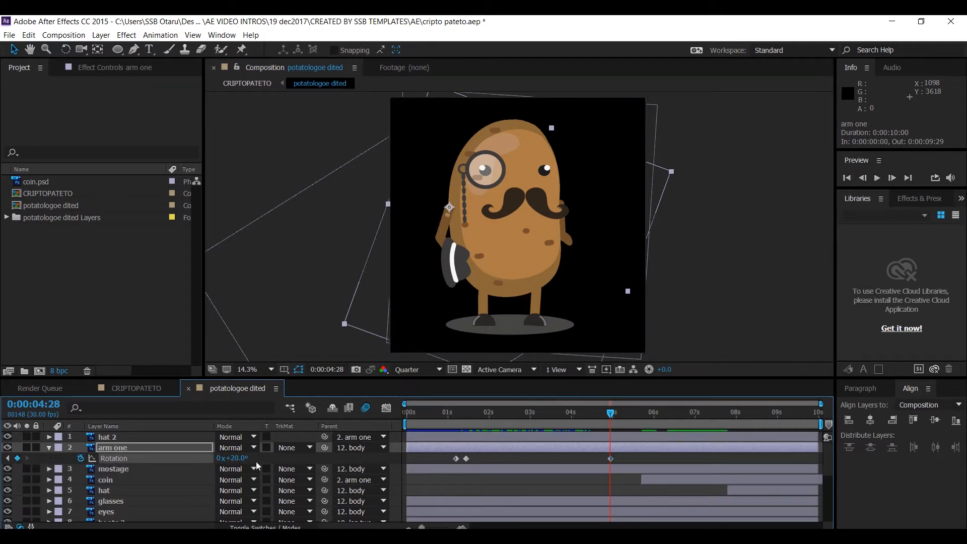
left_click_drag(235, 458, 243, 458)
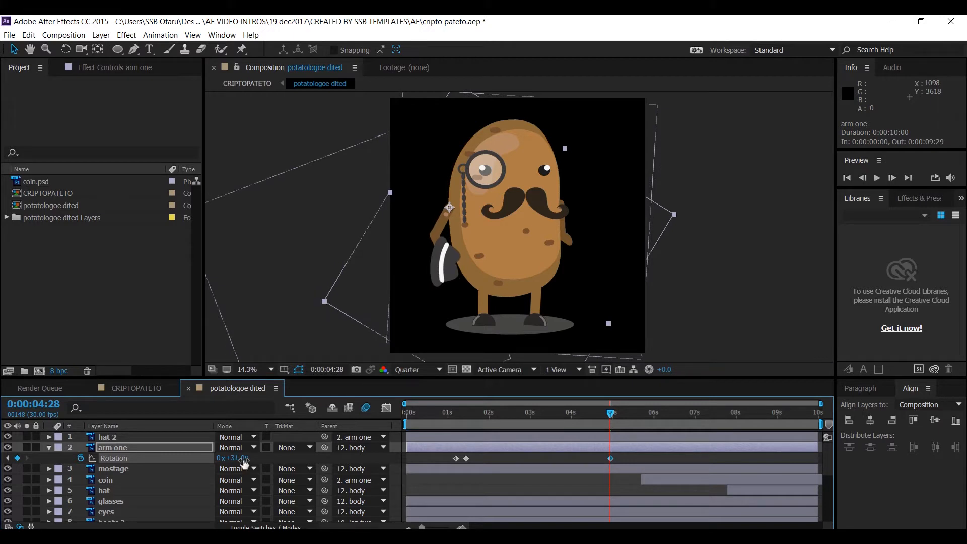
key("ctrl+z")
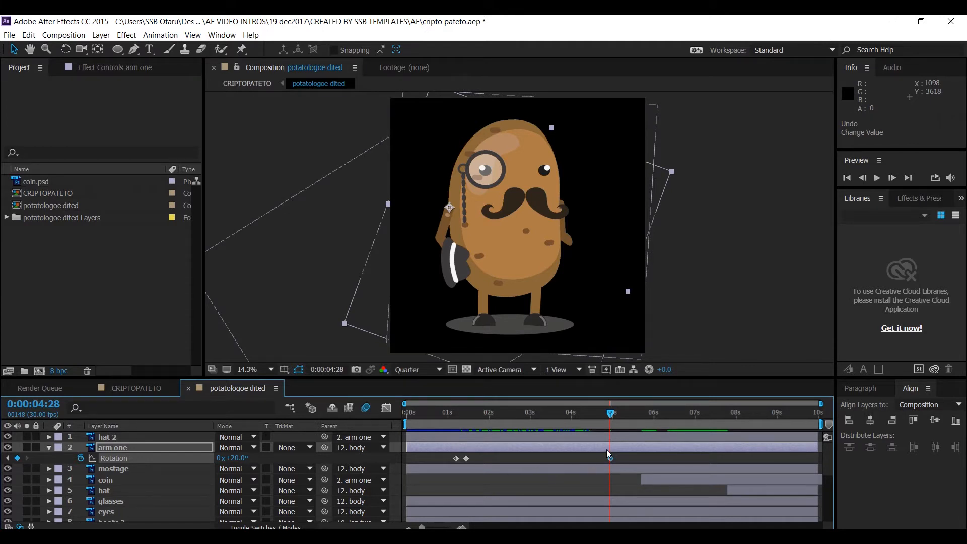
Step: Shift arm one's new keyframe to 0:00:04:27 and set its rotation to 27° at 0:00:05:02
left_click_drag(613, 416, 616, 415)
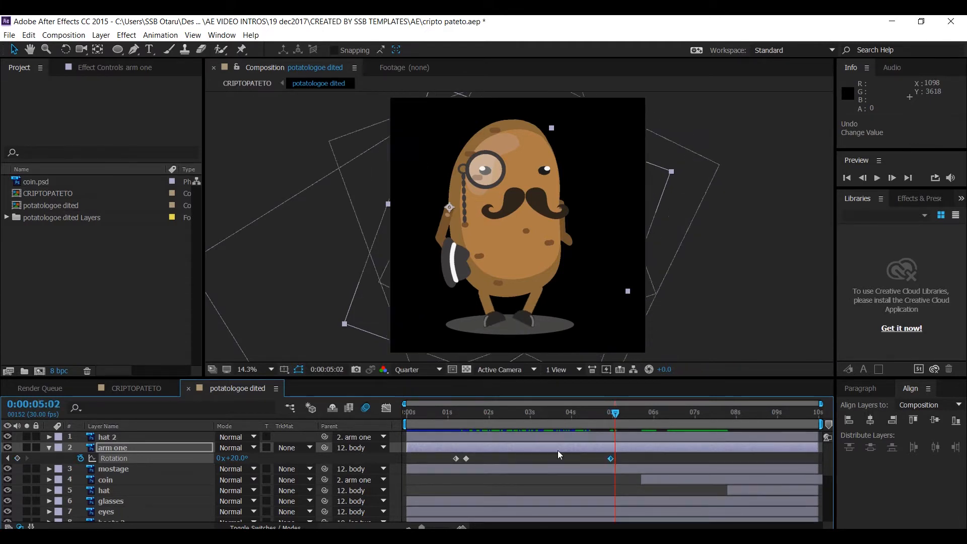
left_click(611, 459)
left_click_drag(612, 460, 613, 460)
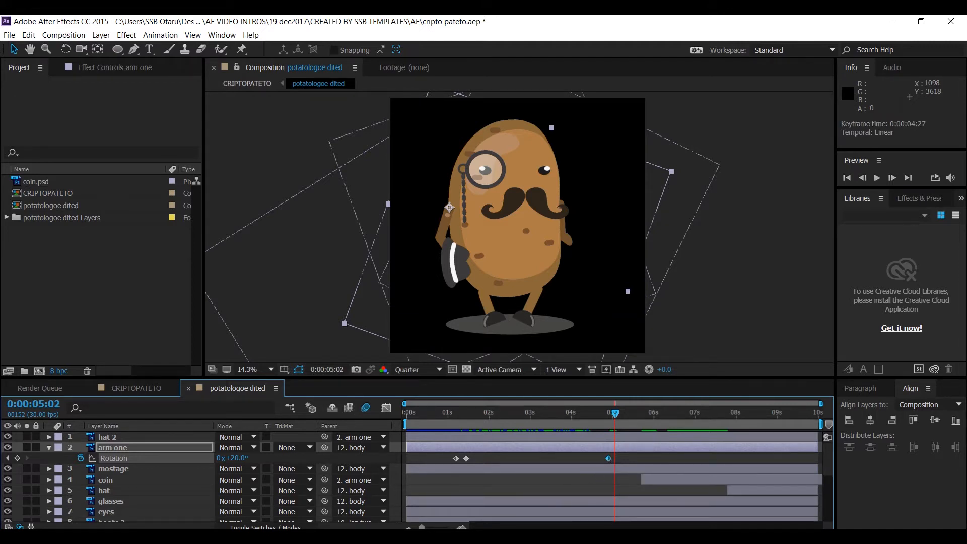
mouse_move(454, 536)
left_click_drag(234, 459, 240, 459)
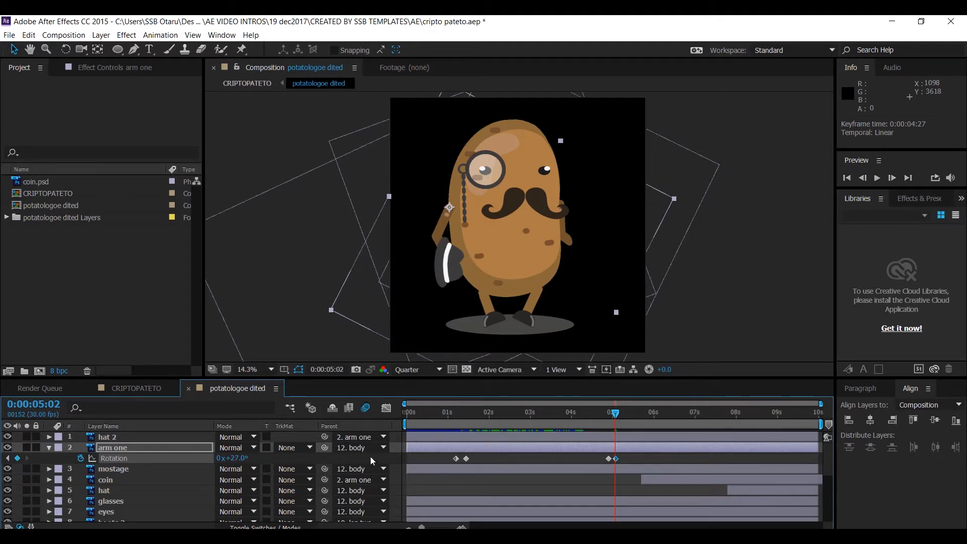
Step: Swing arm one up to -74° at 0:00:05:05 and bring its rotation to 0° at 0:00:05:11
left_click_drag(616, 412, 621, 412)
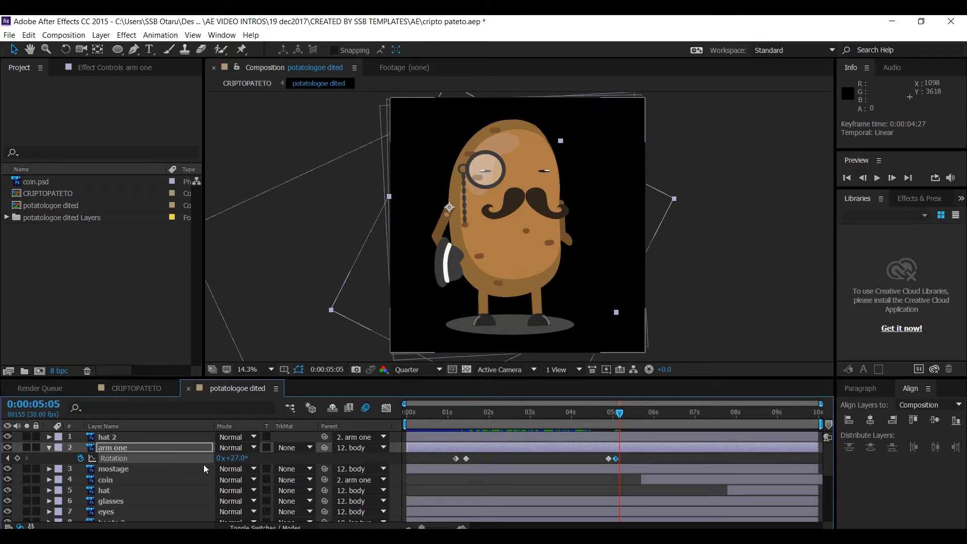
left_click_drag(232, 459, 177, 468)
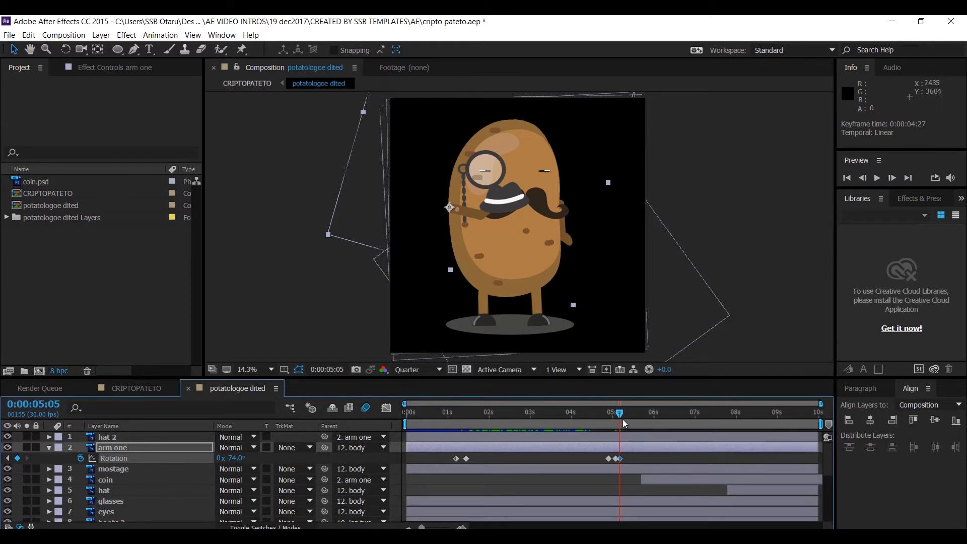
left_click_drag(621, 414, 629, 416)
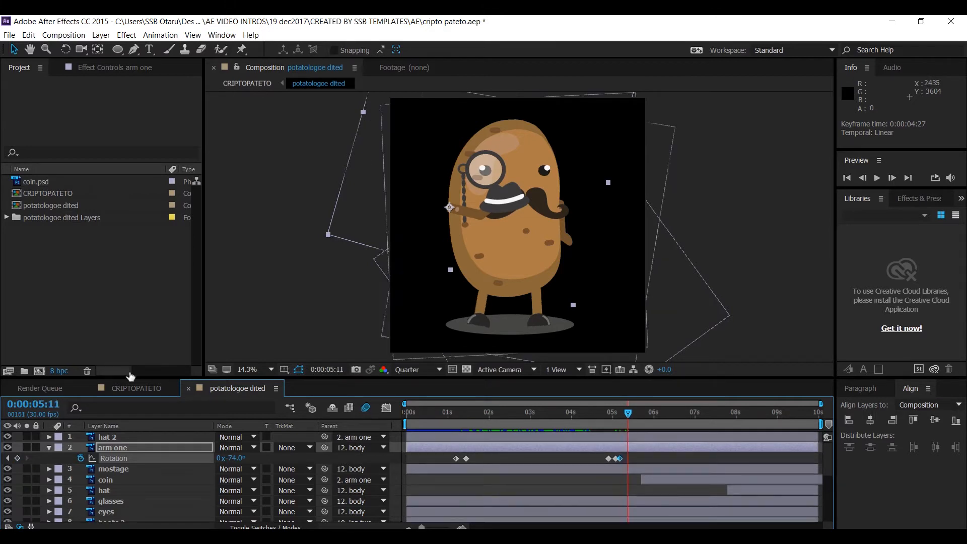
left_click(233, 458)
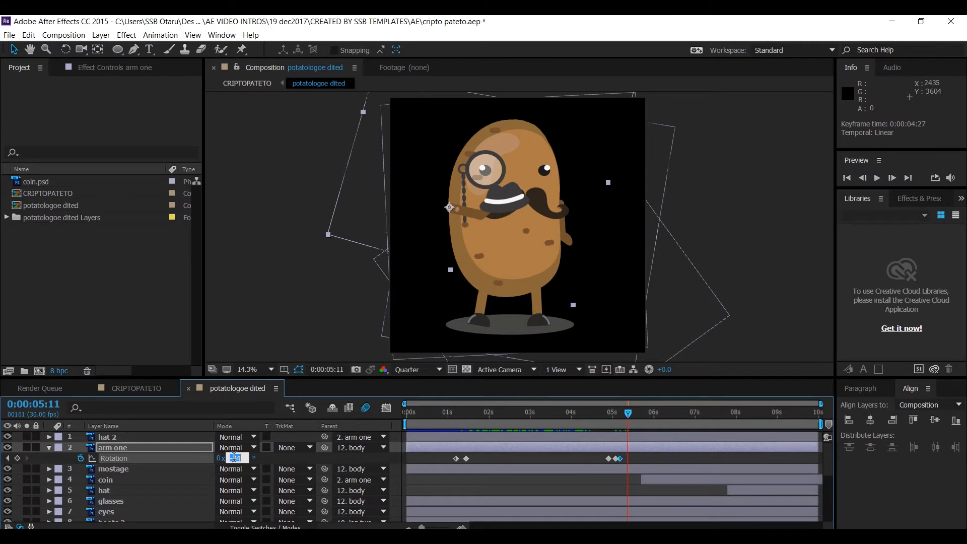
type("0")
key("Return")
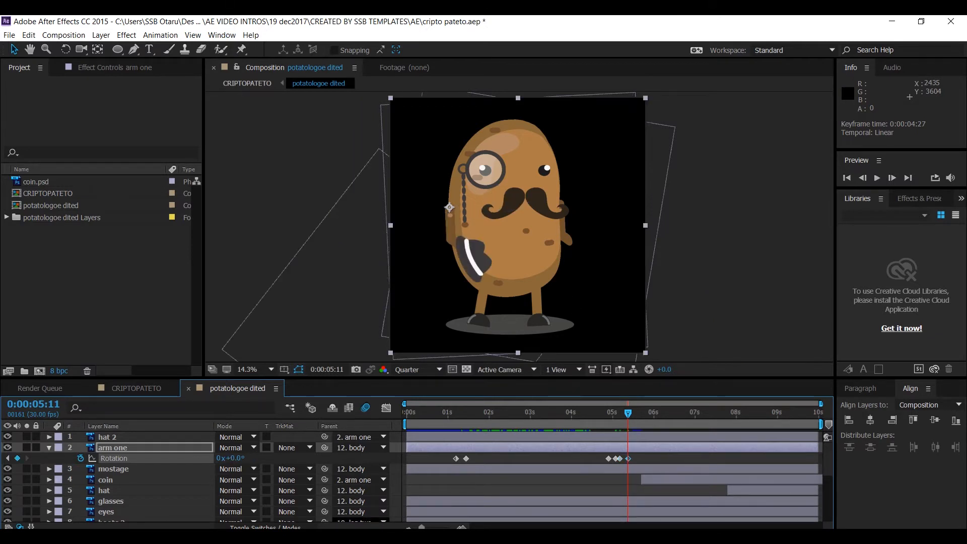
Step: Add a Position keyframe to hat 2 at 0:00:05:06, keeping its current value
left_click(607, 412)
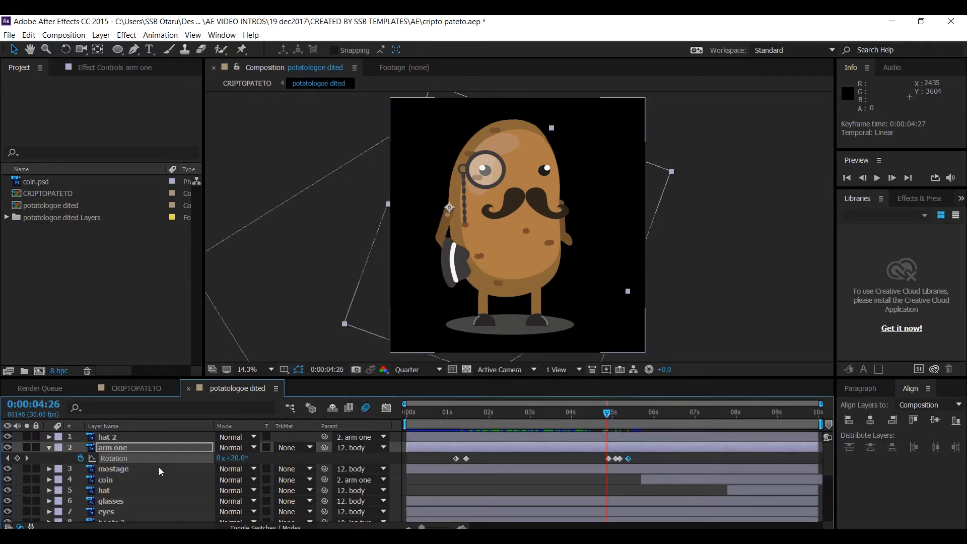
left_click(117, 439)
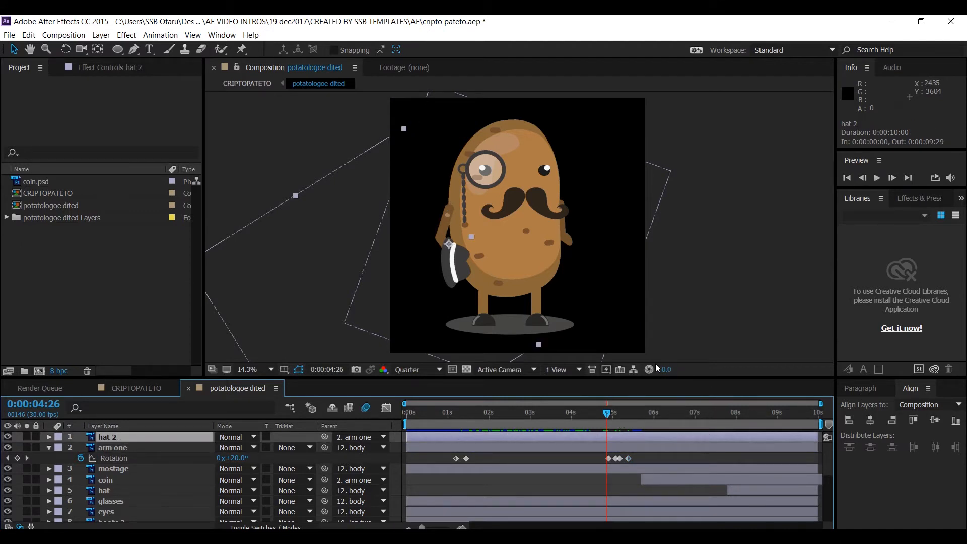
mouse_move(607, 414)
left_mouse_down()
mouse_move(633, 416)
mouse_move(606, 420)
mouse_move(618, 418)
left_mouse_up()
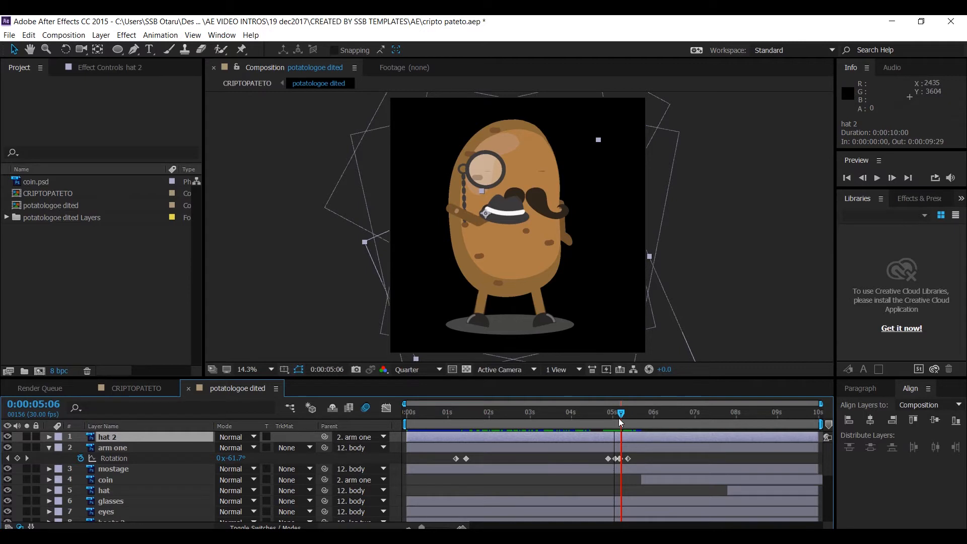
left_click(492, 446)
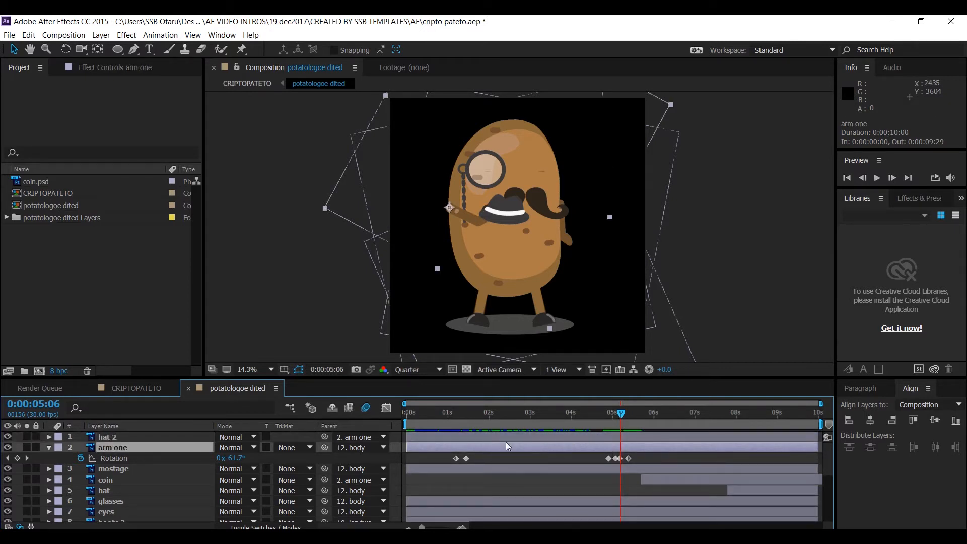
left_click(498, 438)
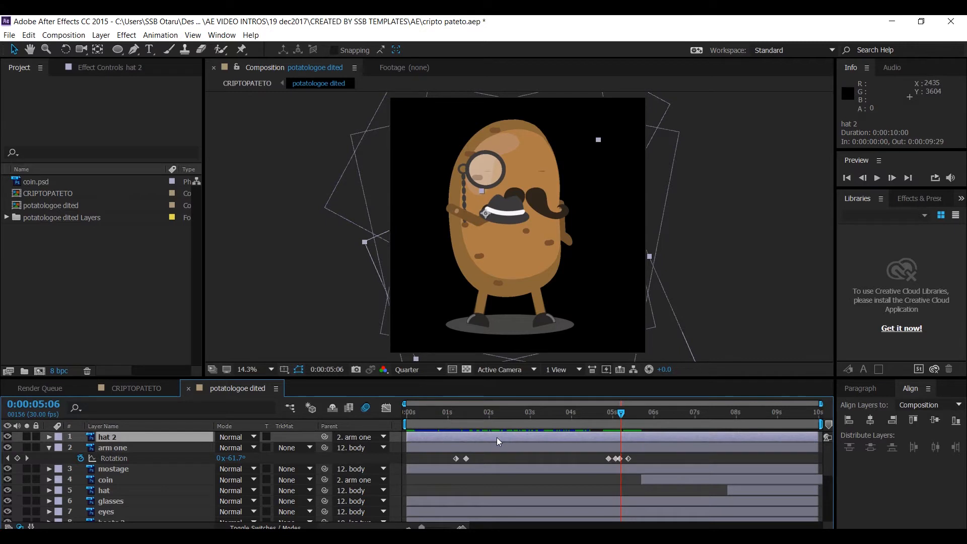
key("p")
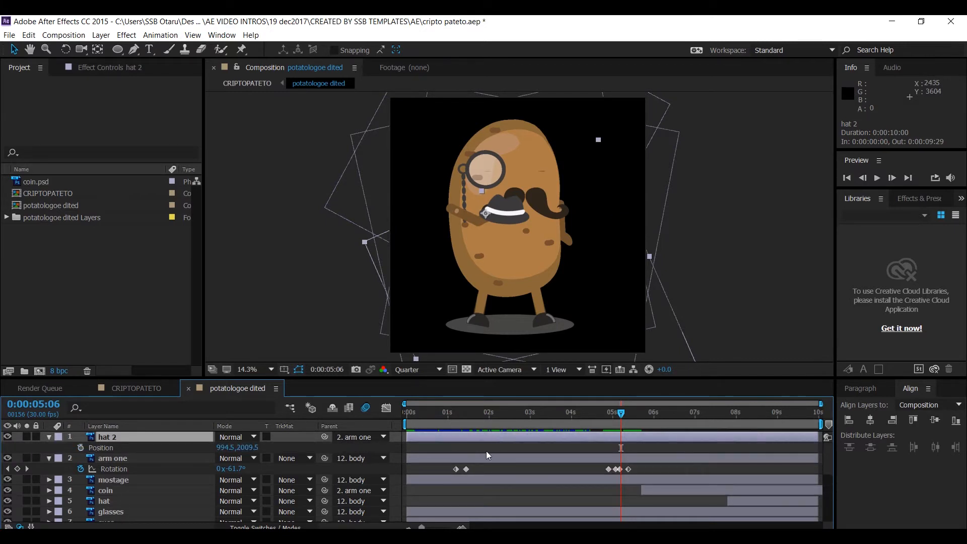
left_click(81, 448)
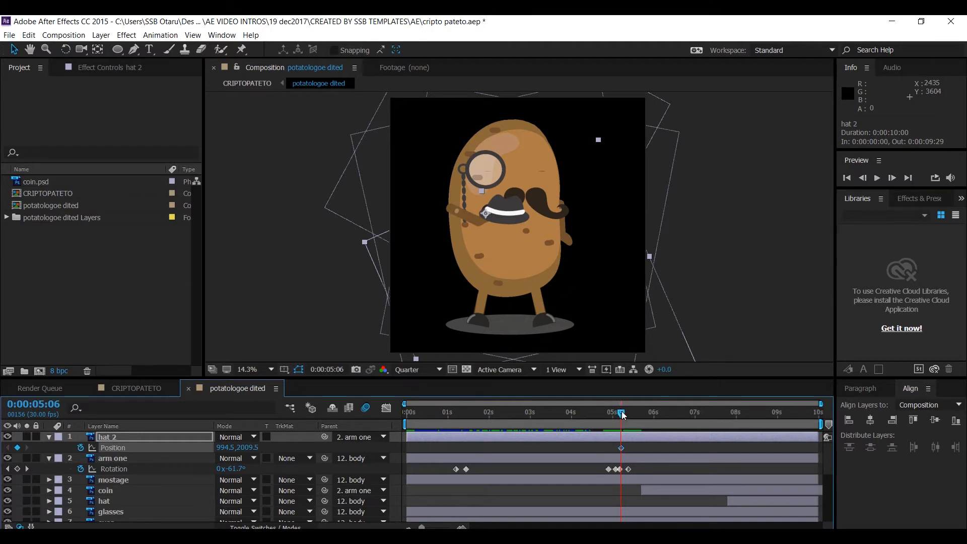
Step: Shift hat 2's Position keyframe earlier to 0:00:05:02 and return the current time to 0:00:05:06
left_click_drag(623, 414, 626, 415)
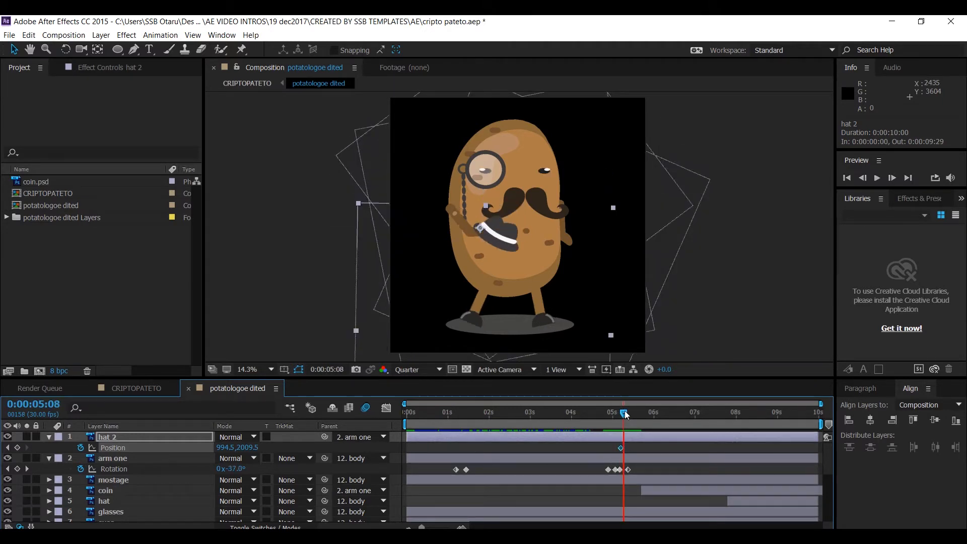
left_click(620, 448)
left_click_drag(620, 449, 618, 450)
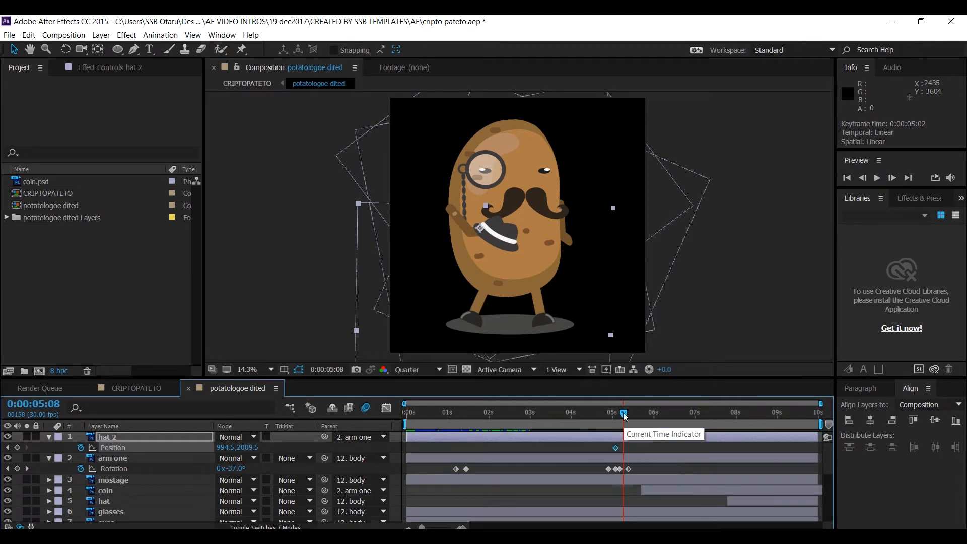
left_click_drag(624, 413, 621, 414)
left_click_drag(248, 447, 259, 447)
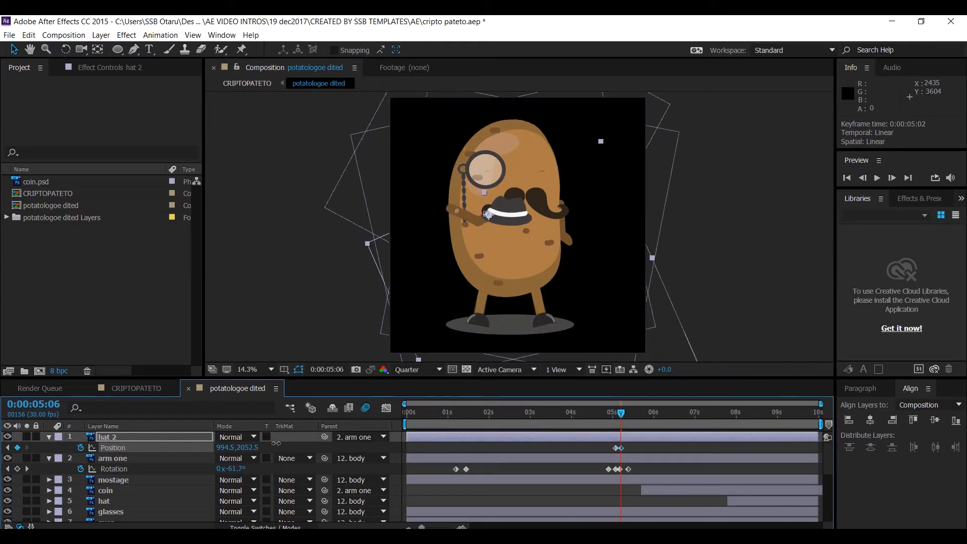
key("ctrl+z")
left_click(8, 436)
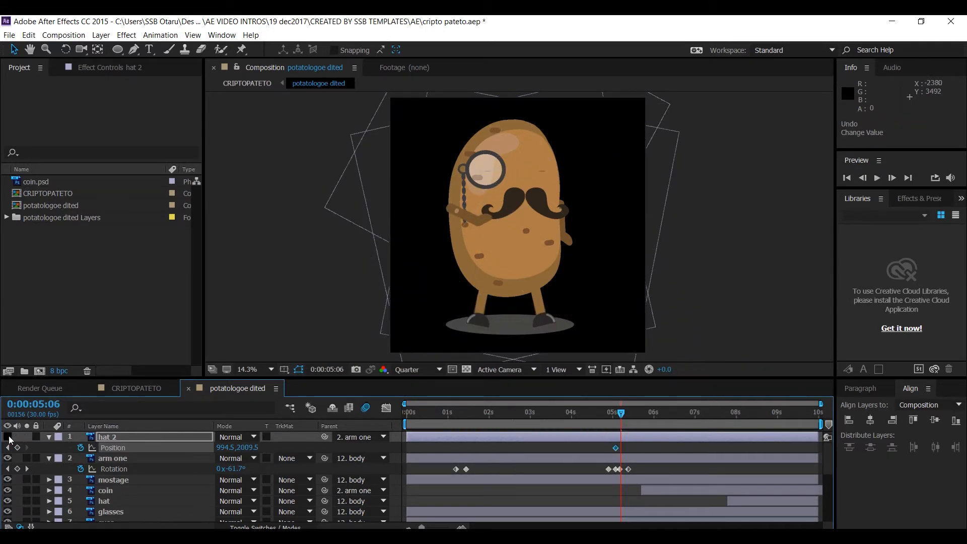
left_click(8, 436)
Step: Throw hat 2 up above the potato's head at 0:00:05:06, to position 3145.2, 1996.4
left_click_drag(246, 447, 102, 448)
left_click_drag(483, 202, 572, 74)
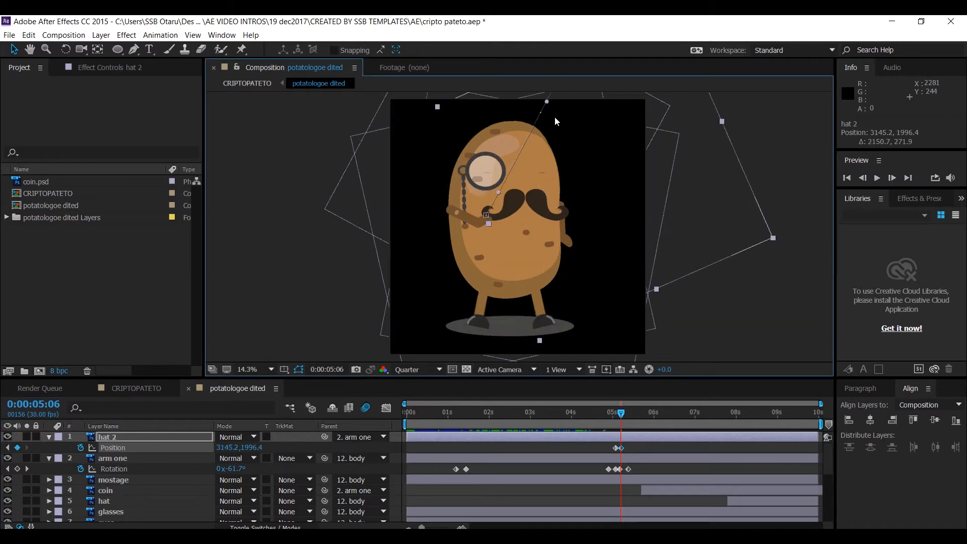
Step: Set the height of the potatologoe dited composition to 4500 px
scroll(555, 116, "down", 1)
left_click(63, 35)
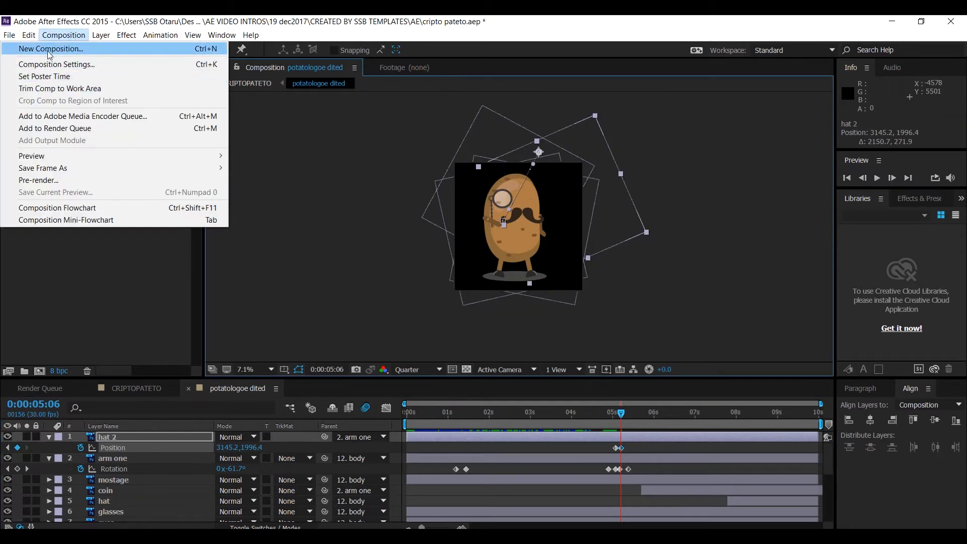
left_click(65, 60)
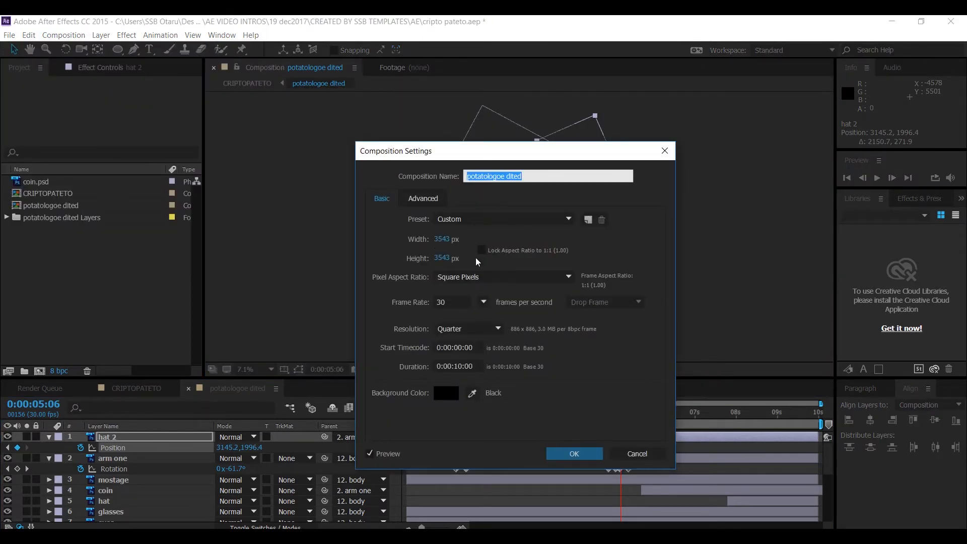
left_click(442, 258)
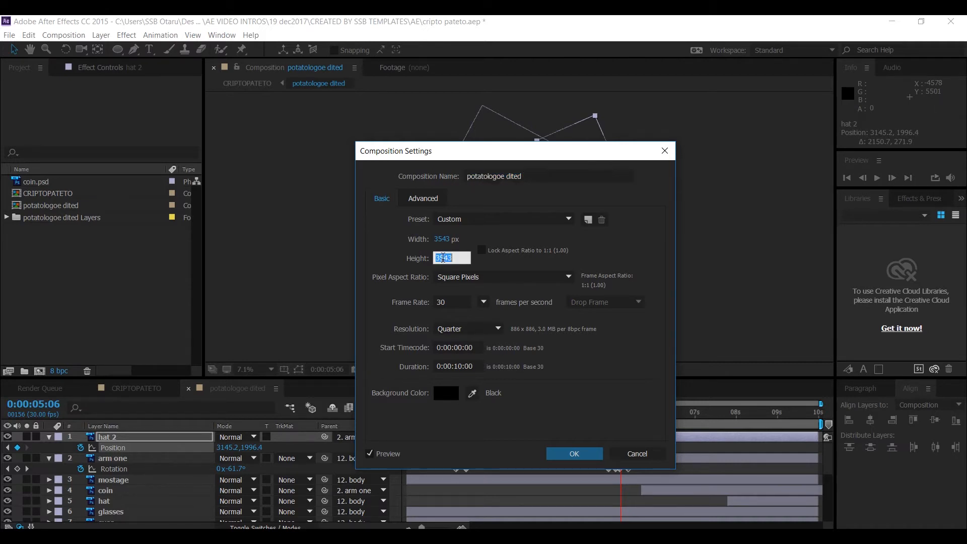
type("4")
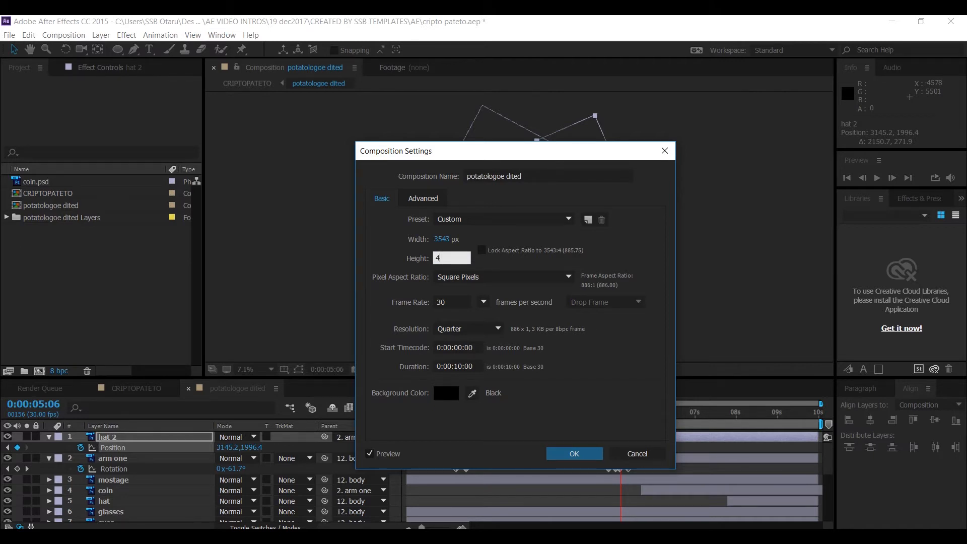
type("500")
key("Return")
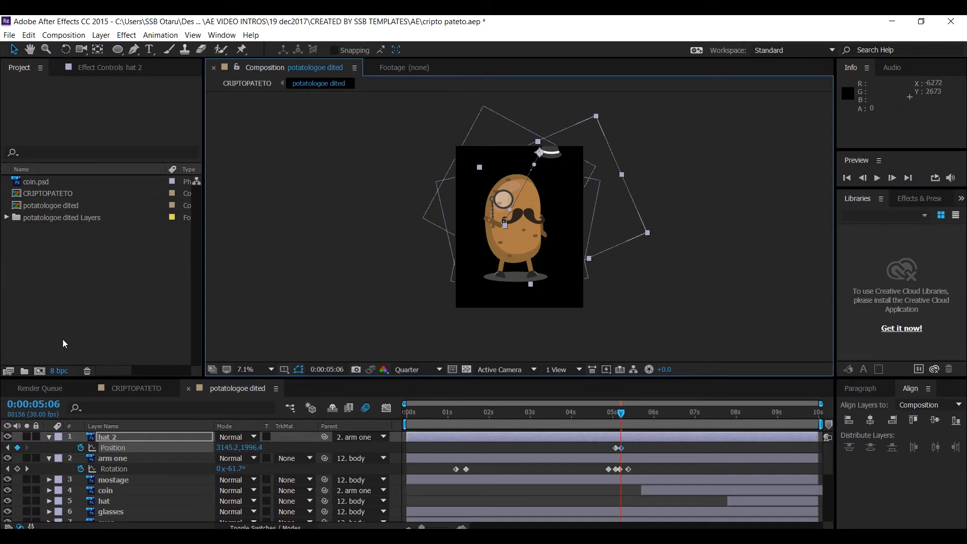
Step: Reopen the composition settings and apply a height of 4500 px again
left_click(63, 35)
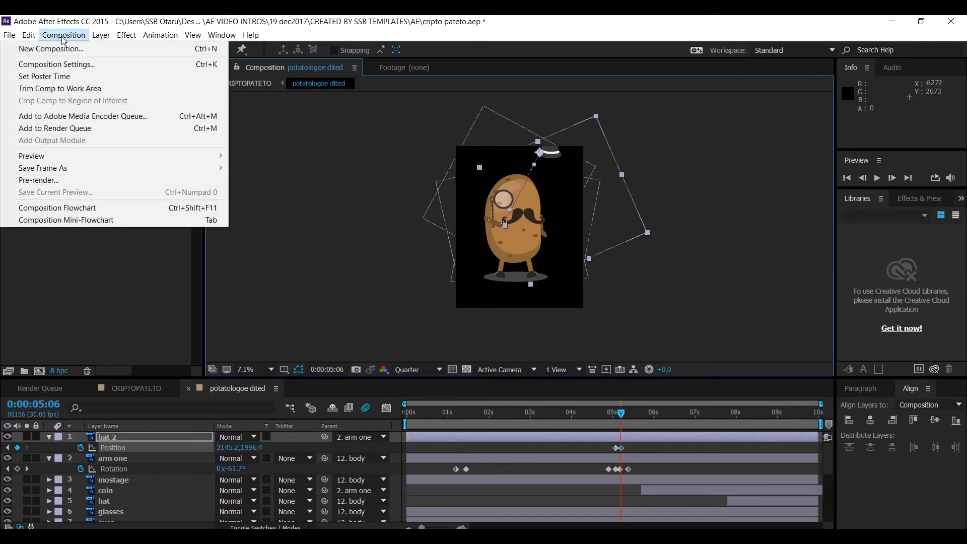
left_click(71, 65)
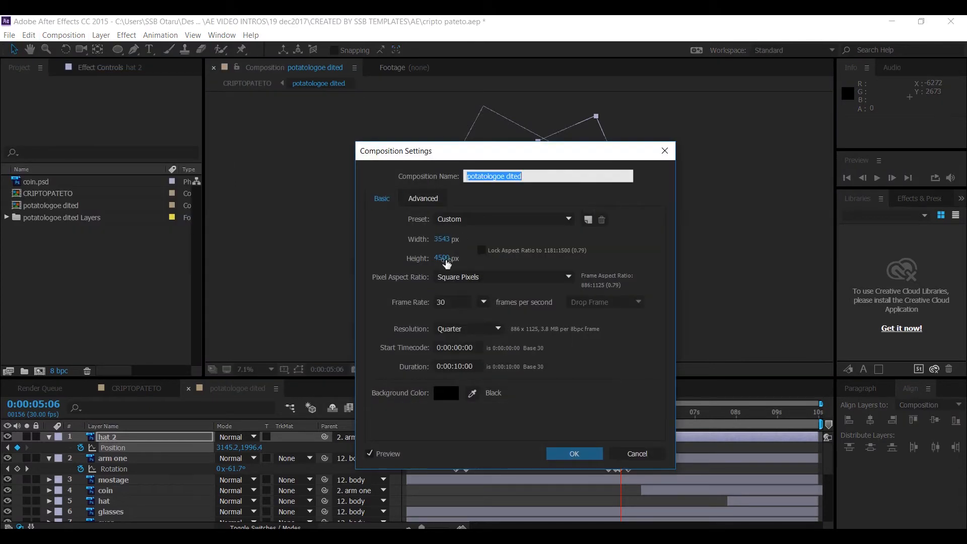
left_click(443, 257)
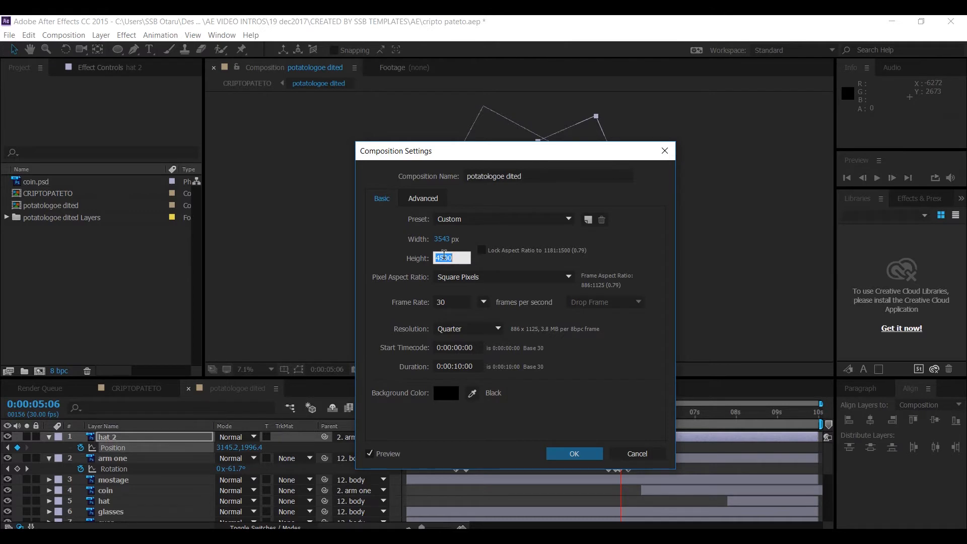
type("4500")
key("Return")
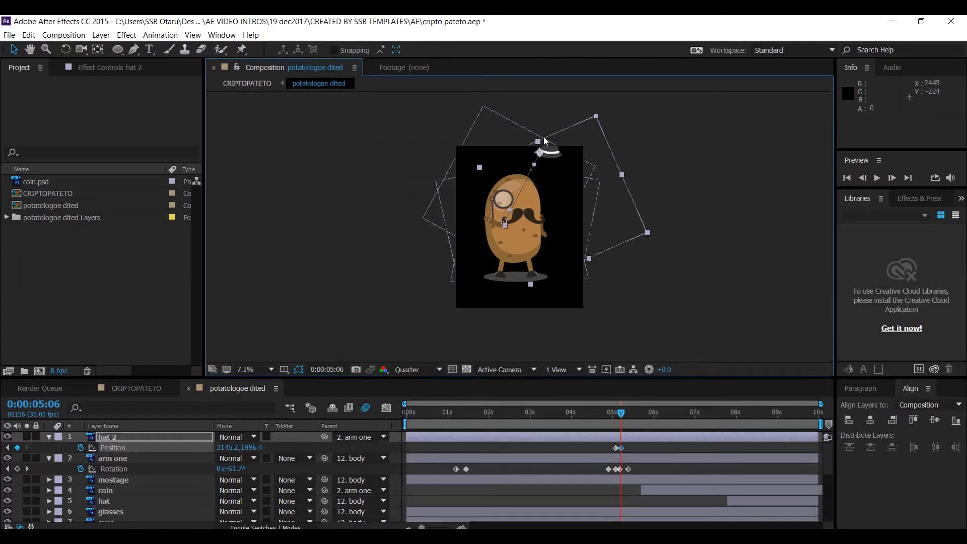
Step: Increase the composition's height to 5500 px to make room for the thrown hat
left_click(64, 35)
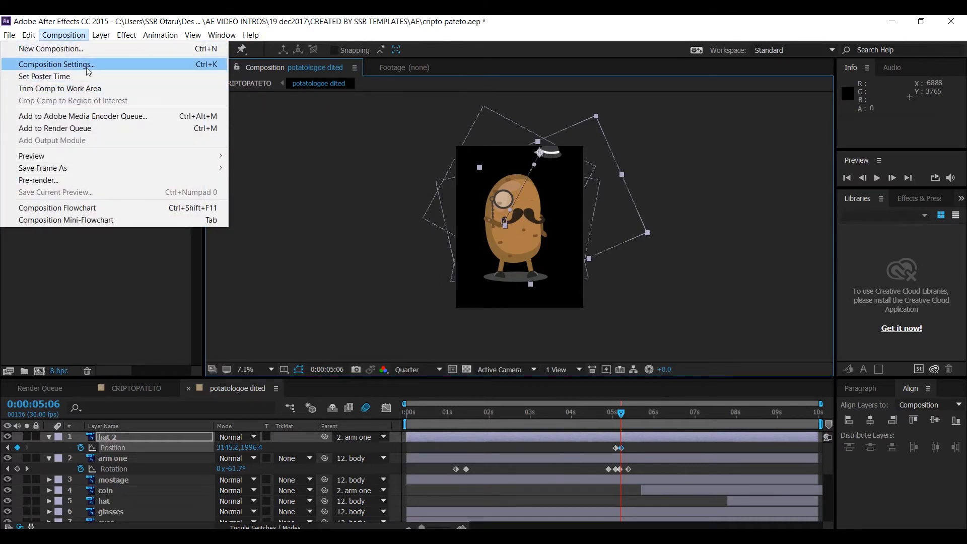
left_click(88, 70)
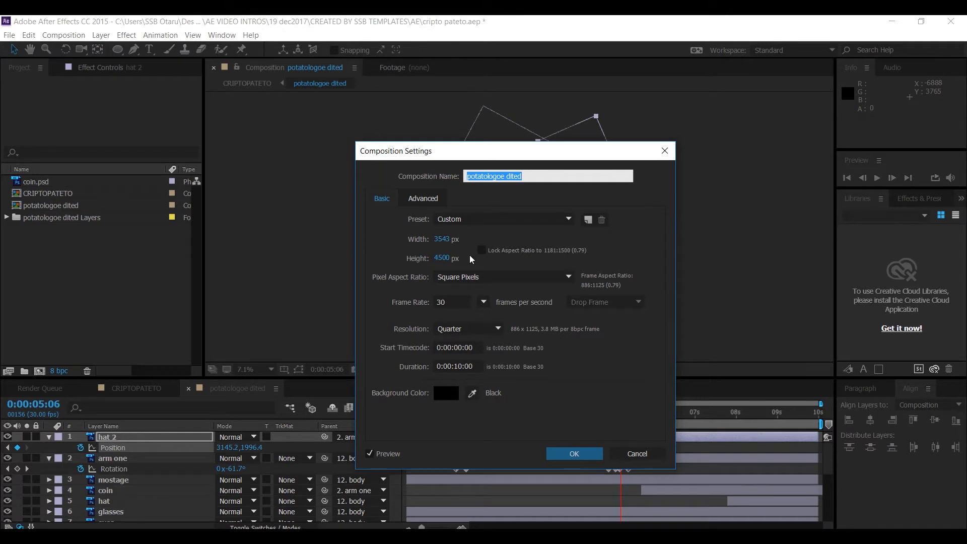
left_click(443, 258)
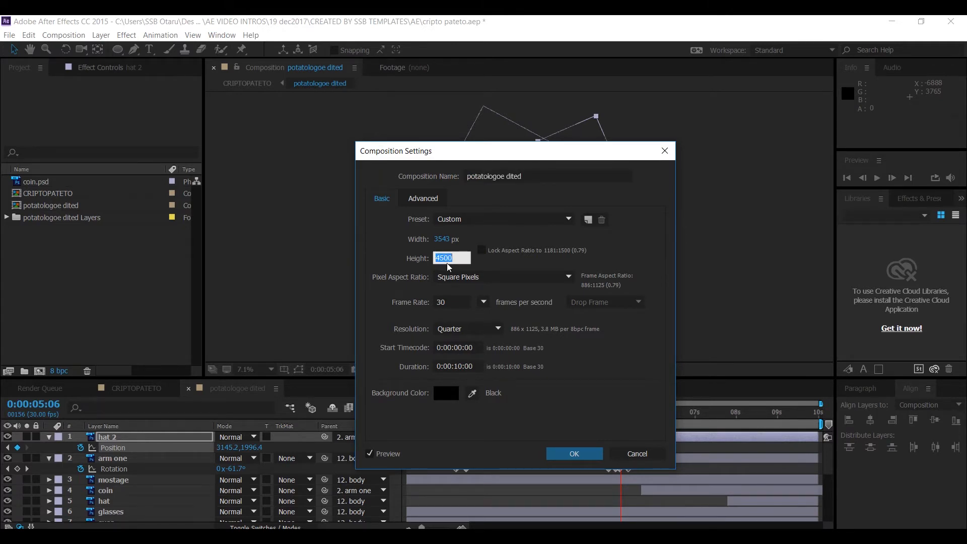
type("55")
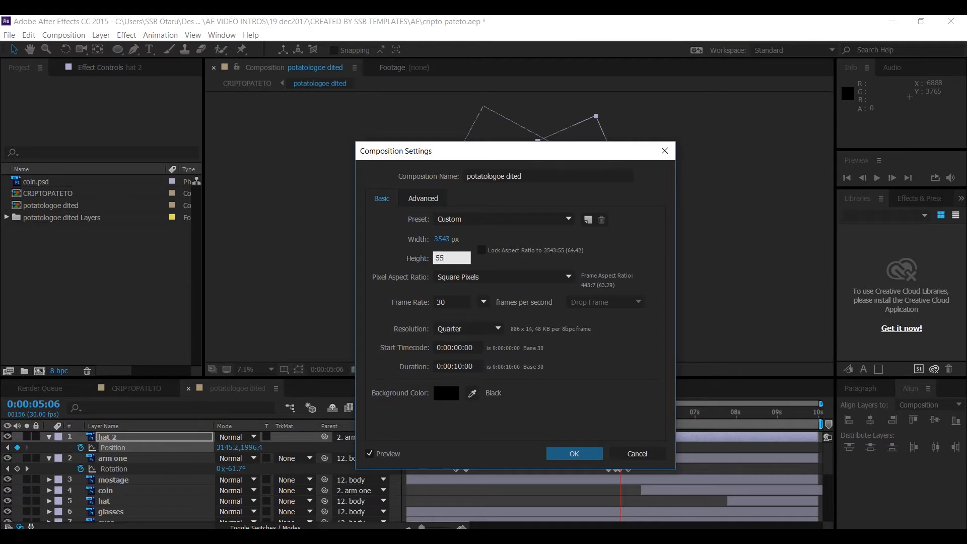
type("00")
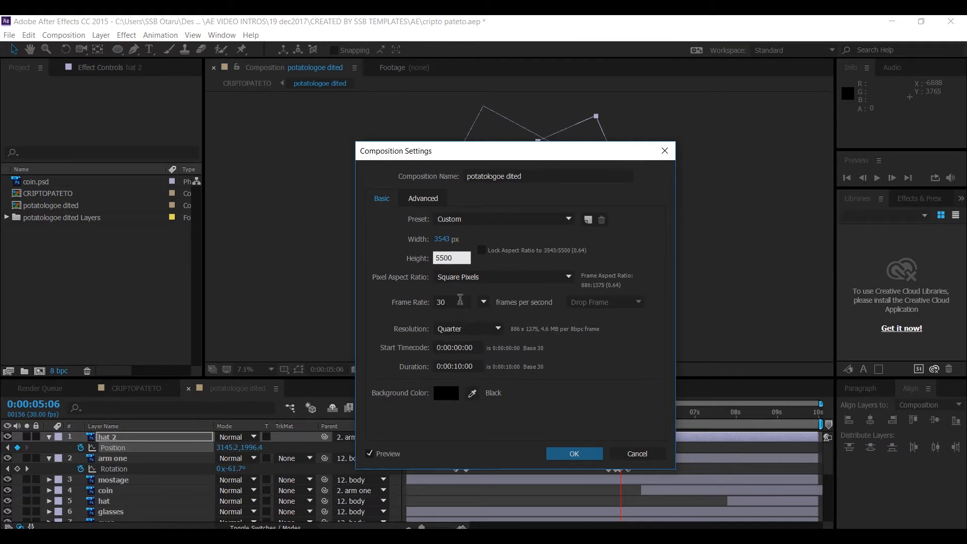
left_click(599, 453)
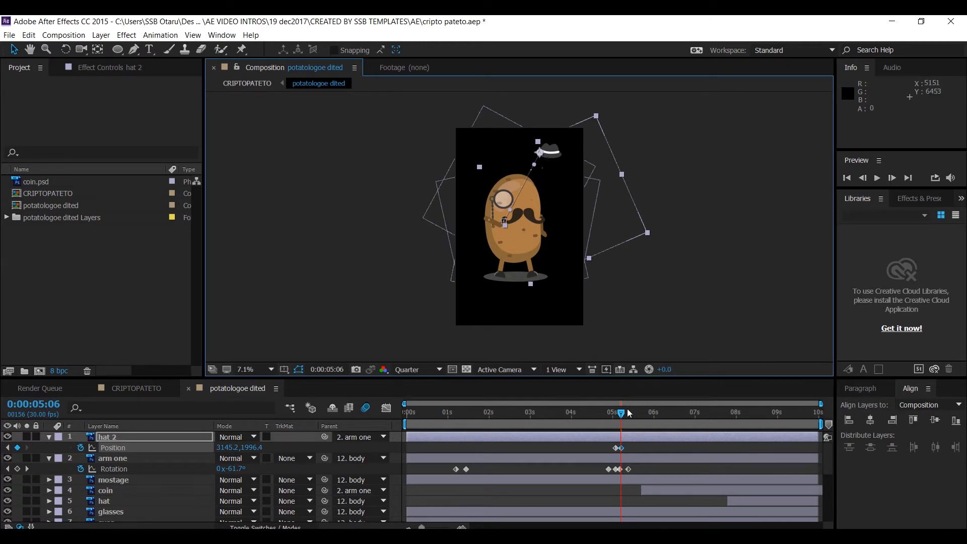
Step: Delay hat 2's second Position keyframe to 0:00:05:09 and raise the hat there to position 2910.7, 24.6
left_click(623, 449)
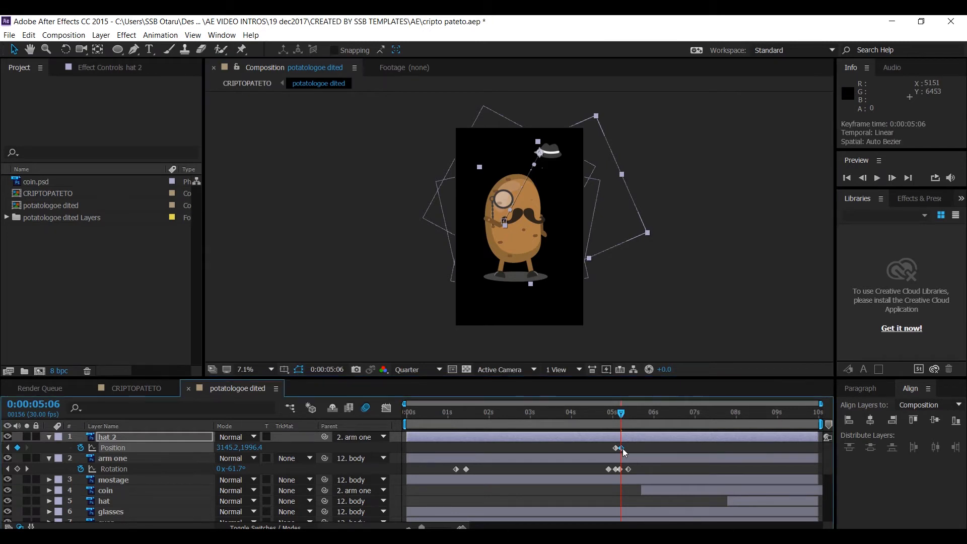
left_click_drag(623, 448, 628, 448)
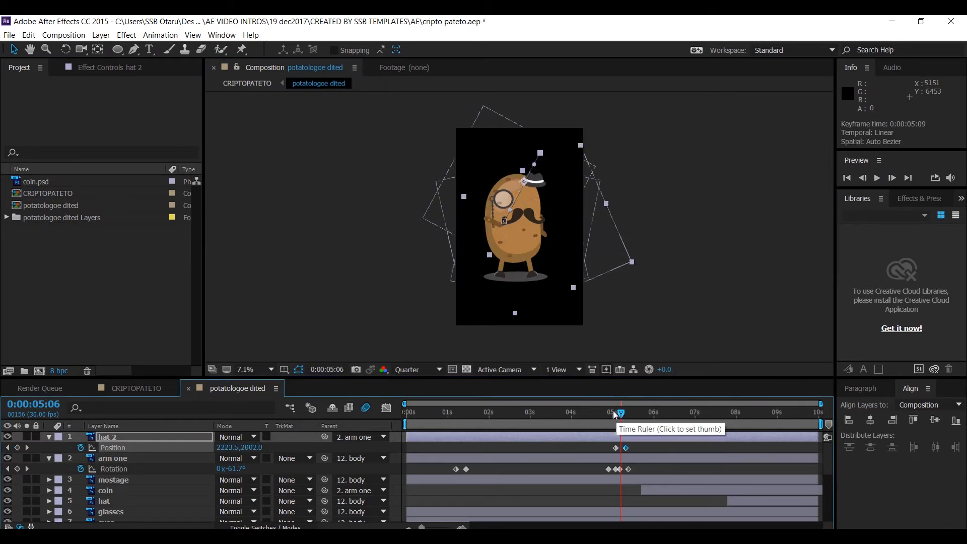
mouse_move(615, 413)
left_mouse_down()
mouse_move(632, 414)
mouse_move(619, 416)
left_mouse_up()
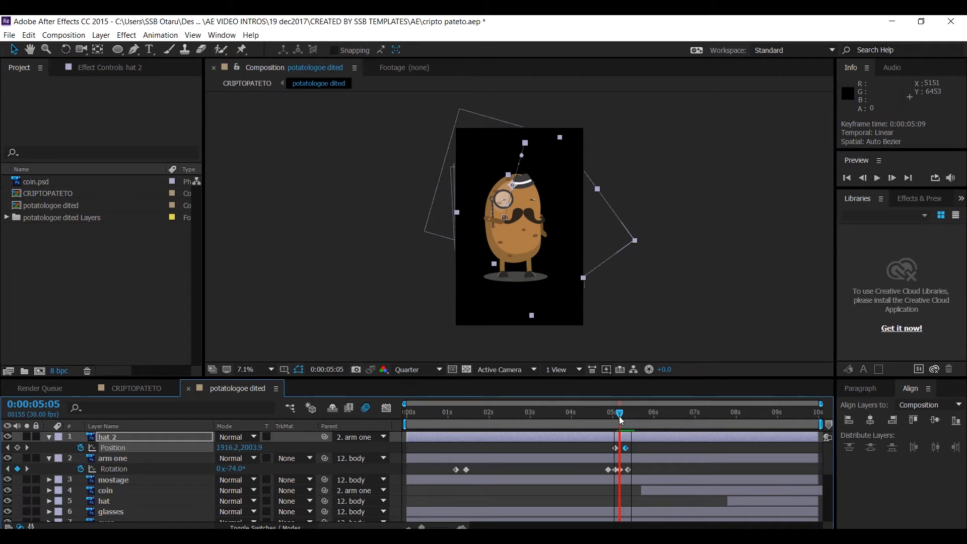
left_click_drag(618, 416, 625, 418)
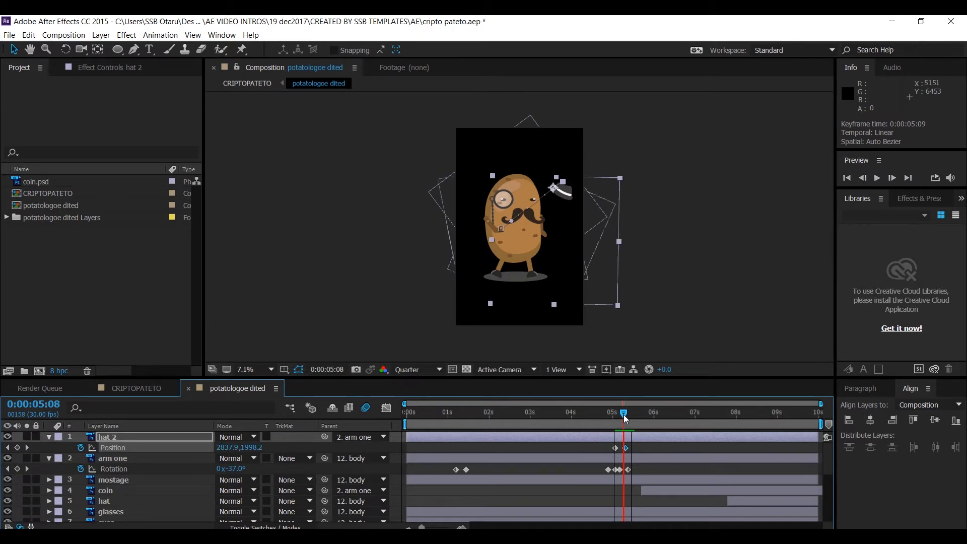
left_click_drag(624, 418, 625, 416)
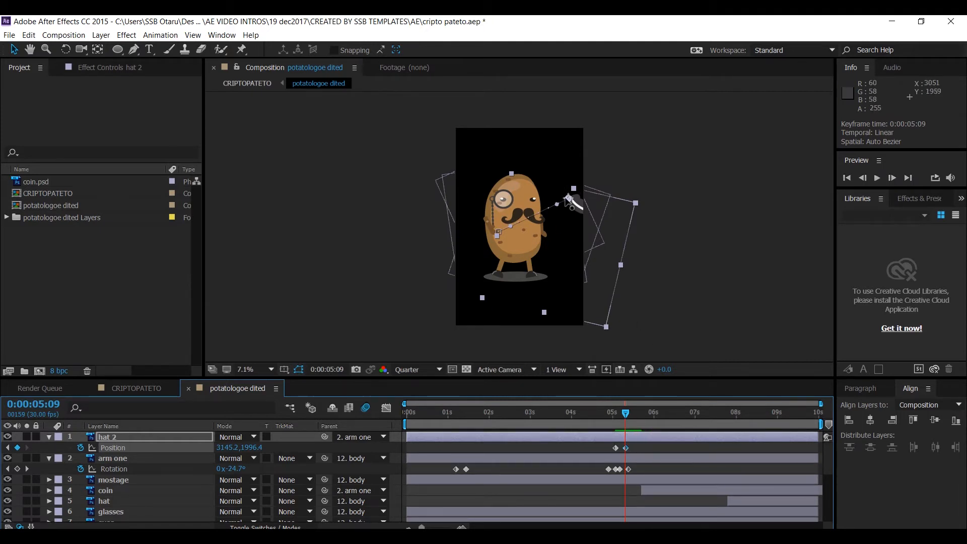
left_click_drag(568, 198, 531, 137)
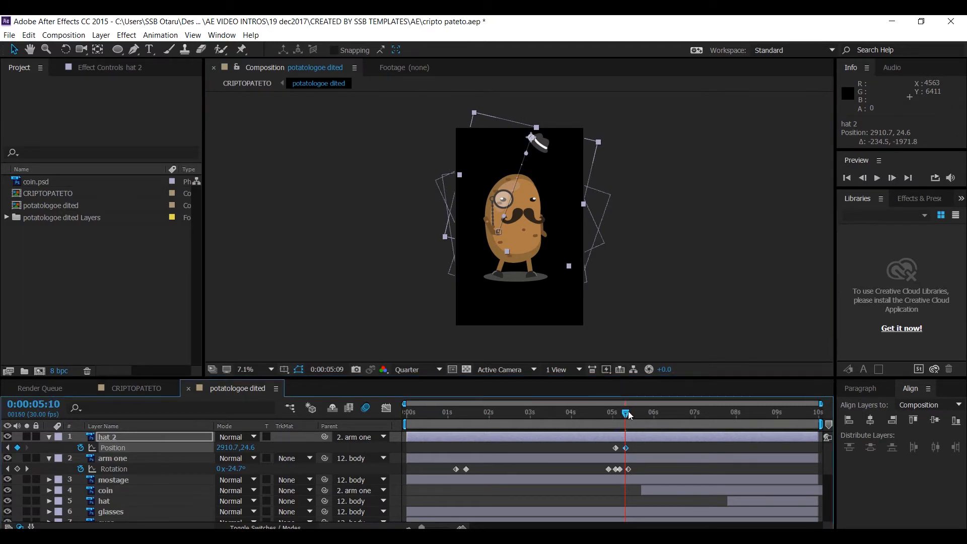
Step: Bring hat 2 down onto the potato's head at 0:00:05:16, at position 1832.7, 220.6
left_click_drag(627, 412, 637, 414)
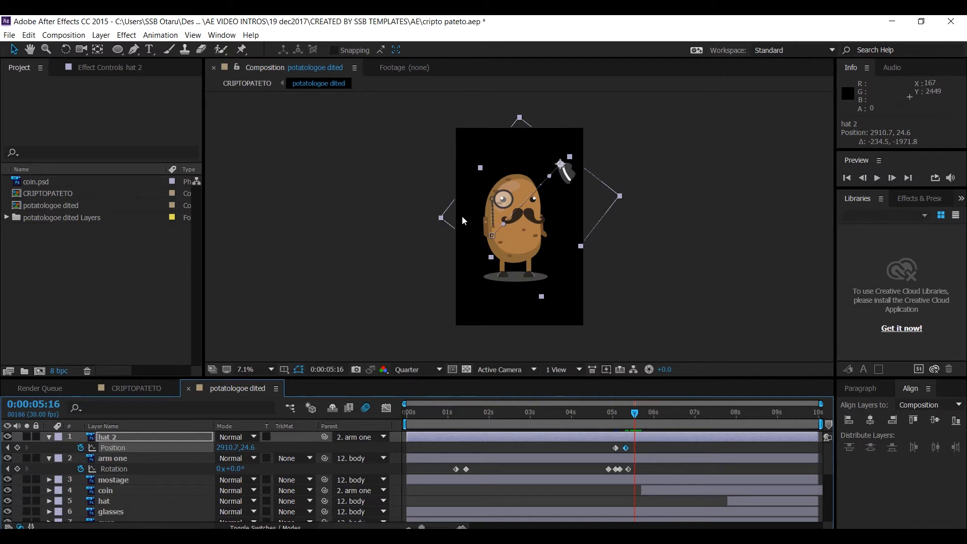
left_click_drag(560, 162, 522, 171)
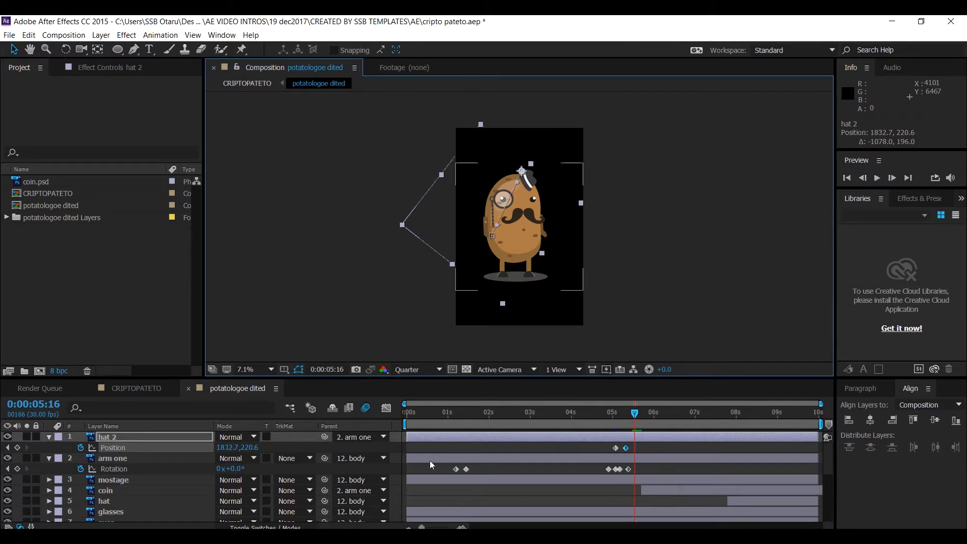
Step: Add another Position keyframe to hat 2 at 0:00:05:16 and scrub back to 0:00:05:11 to check the throw
left_click(18, 447)
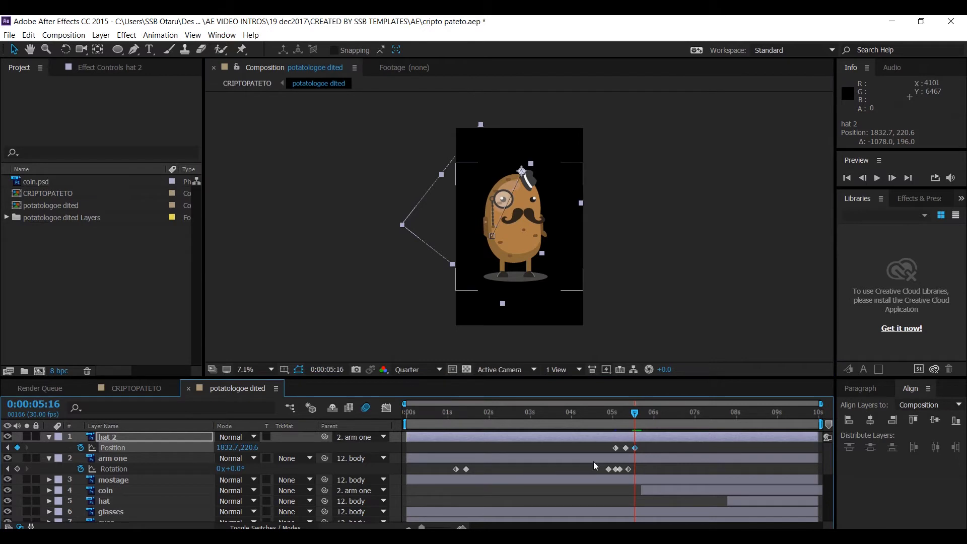
mouse_move(635, 415)
left_mouse_down()
mouse_move(616, 419)
mouse_move(629, 413)
left_mouse_up()
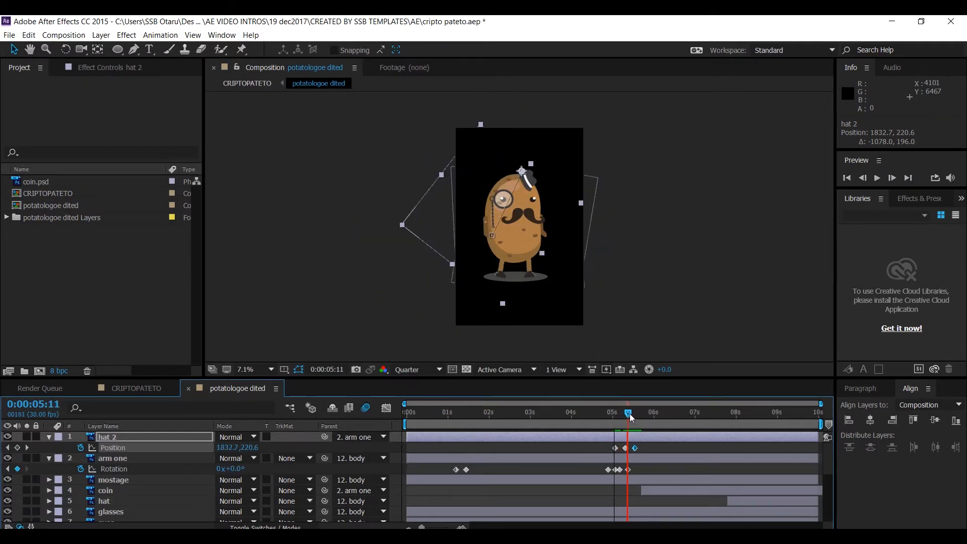
left_click(655, 448)
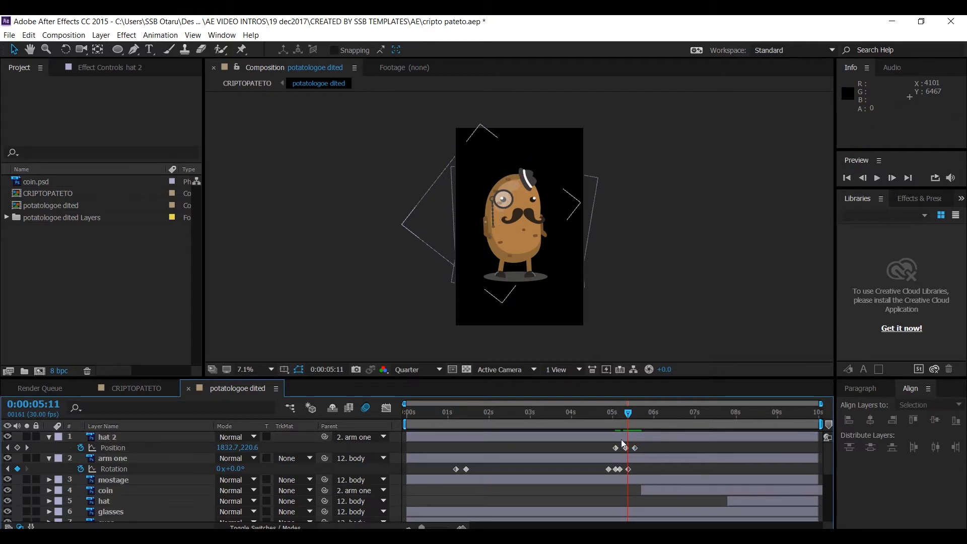
Step: Delete all of hat 2's Position keyframes so the hat stays in the hand
mouse_move(617, 413)
left_mouse_down()
mouse_move(602, 413)
mouse_move(611, 416)
left_mouse_up()
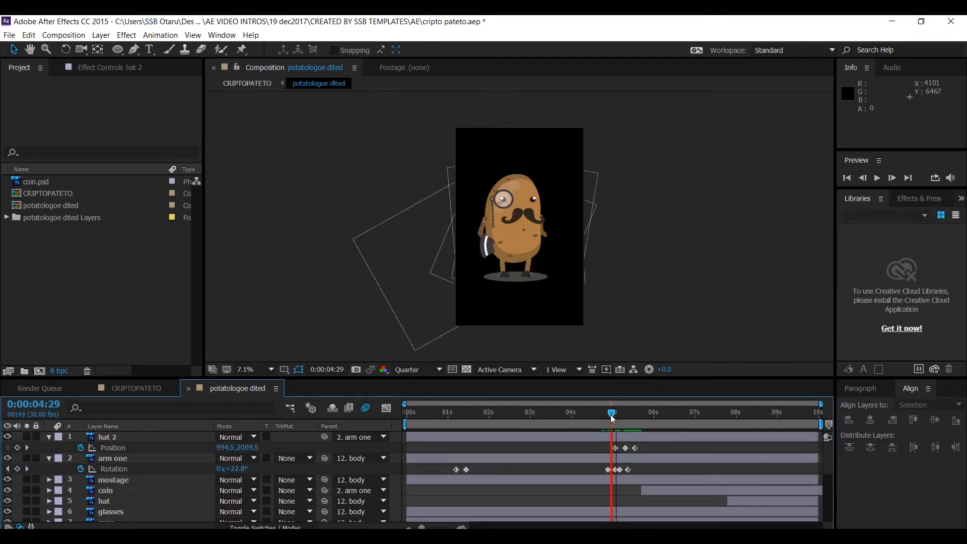
left_click_drag(650, 445, 605, 455)
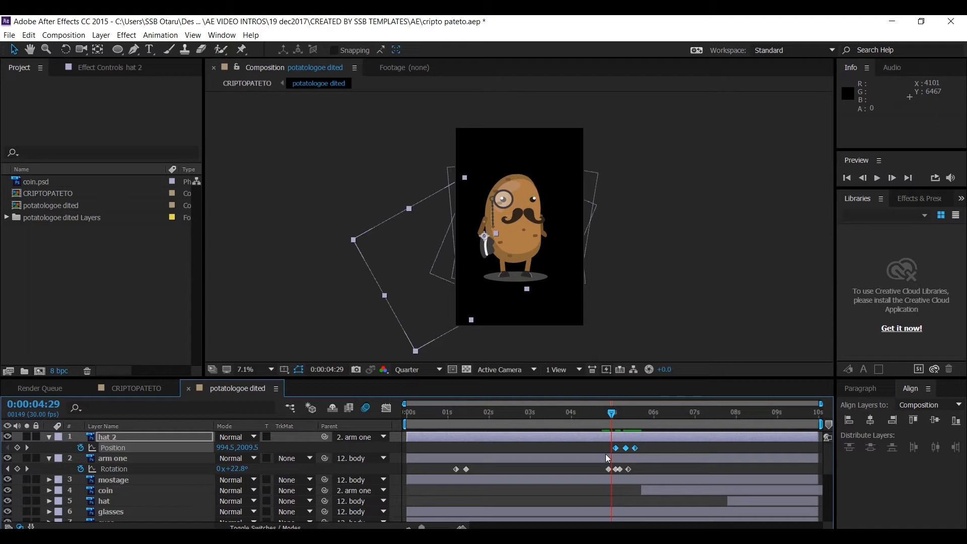
key("Delete")
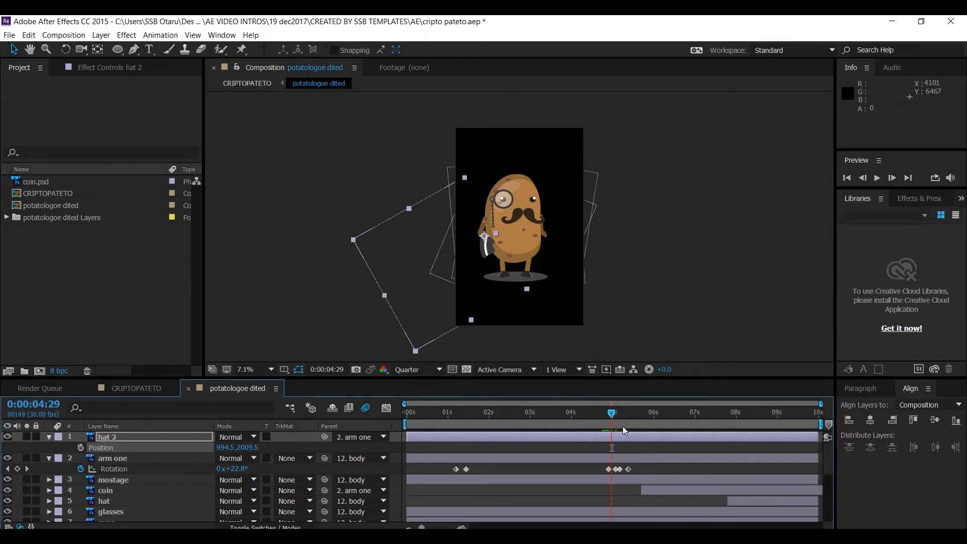
Step: Duplicate the hat 2 layer with the current time at 0:00:05:05, where arm one has swung up
left_click_drag(611, 421, 619, 423)
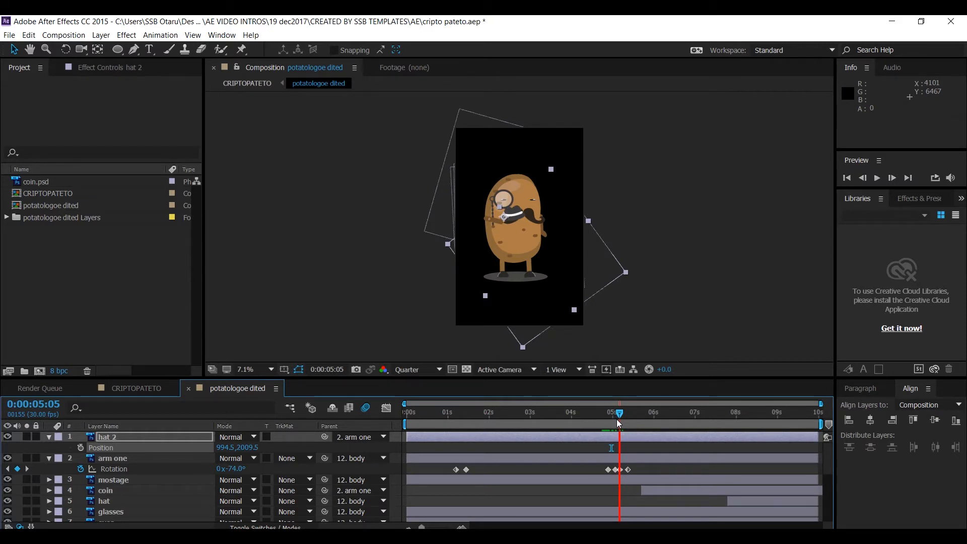
left_click(581, 437)
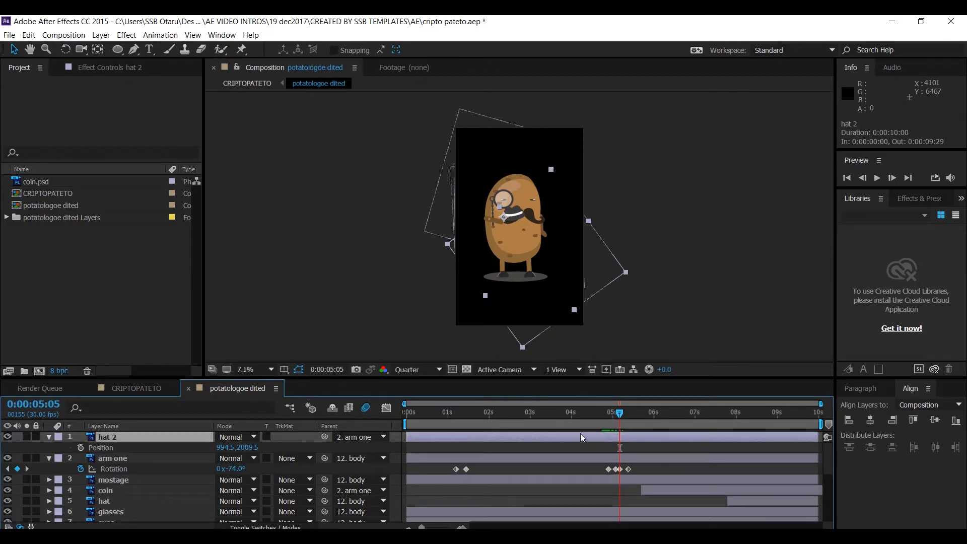
key("ctrl+d")
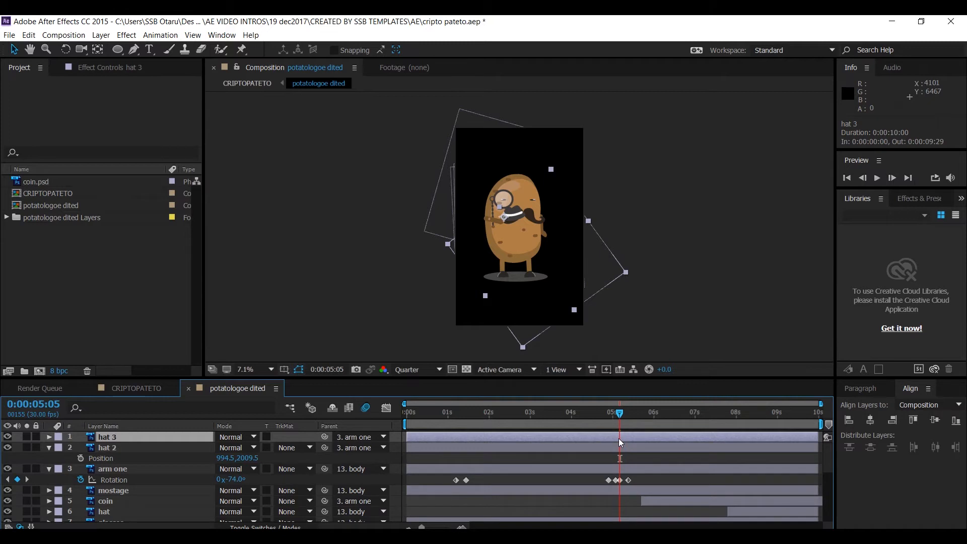
left_click(625, 448)
left_click(624, 435)
left_click(626, 447)
left_click(625, 437)
left_click(621, 447)
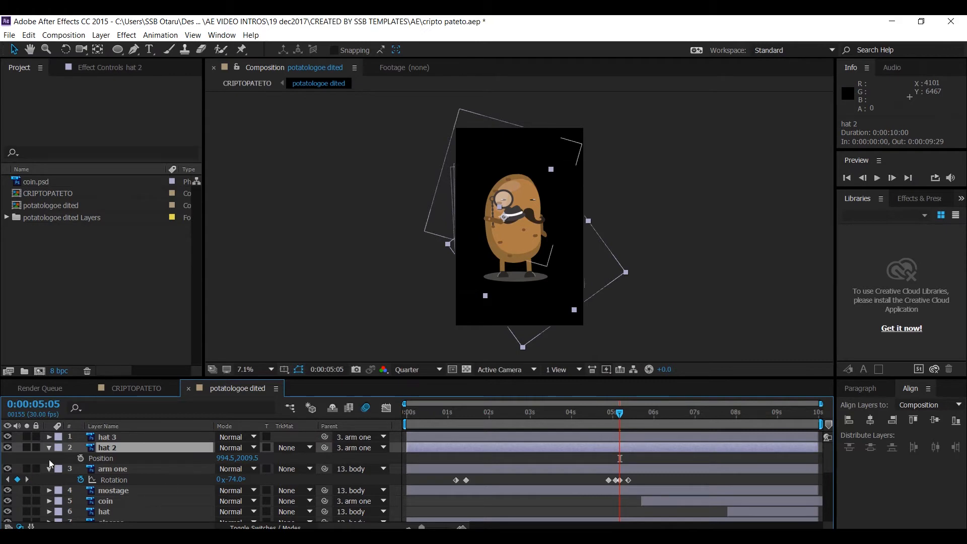
Step: Detach the hat 3 layer from arm one by setting its parent to None
left_click(156, 438)
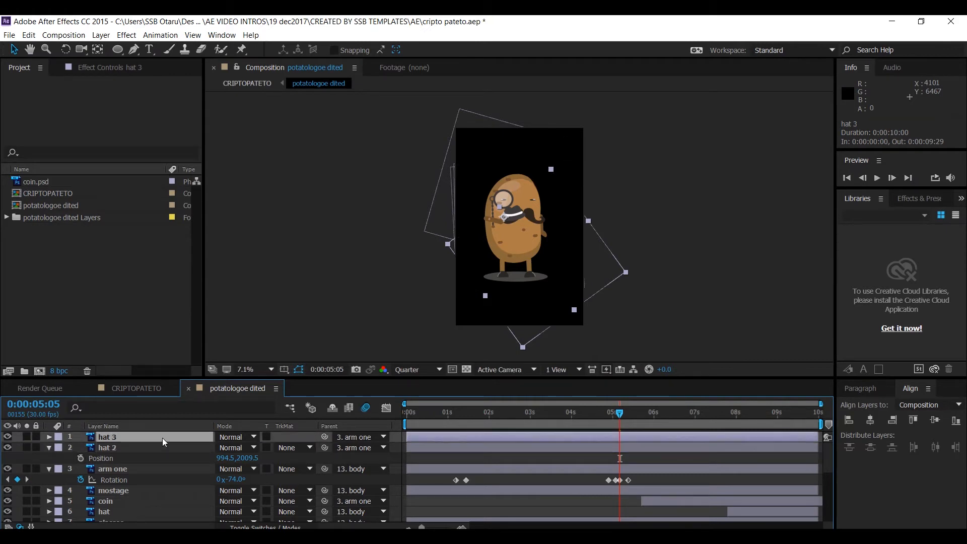
left_click(374, 438)
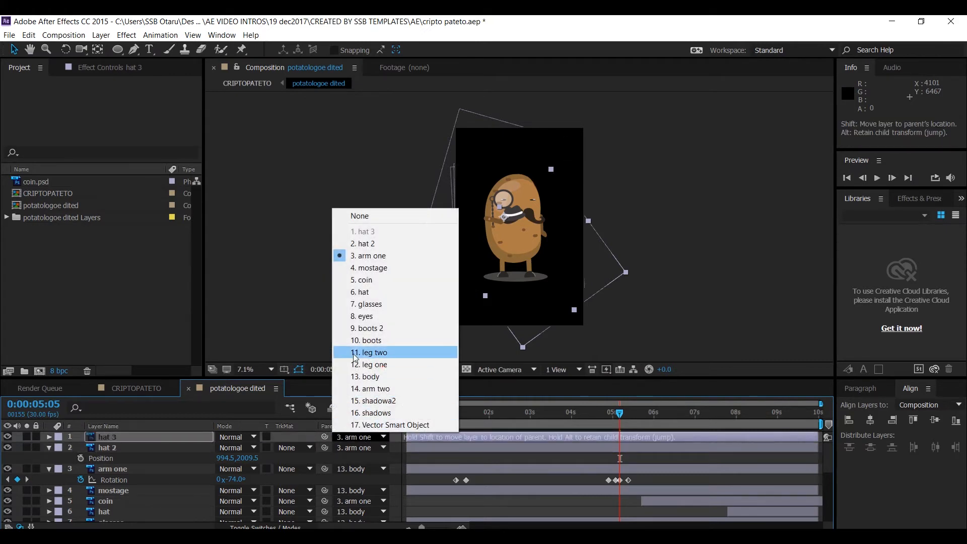
left_click(362, 215)
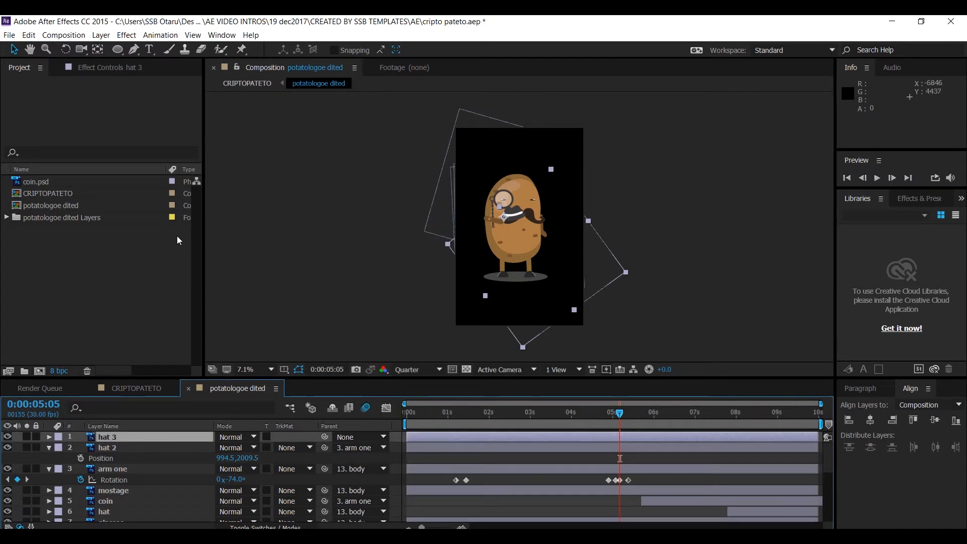
Step: Trim hat 2 to end and hat 3 to start at 0:00:05:05
left_click(580, 446)
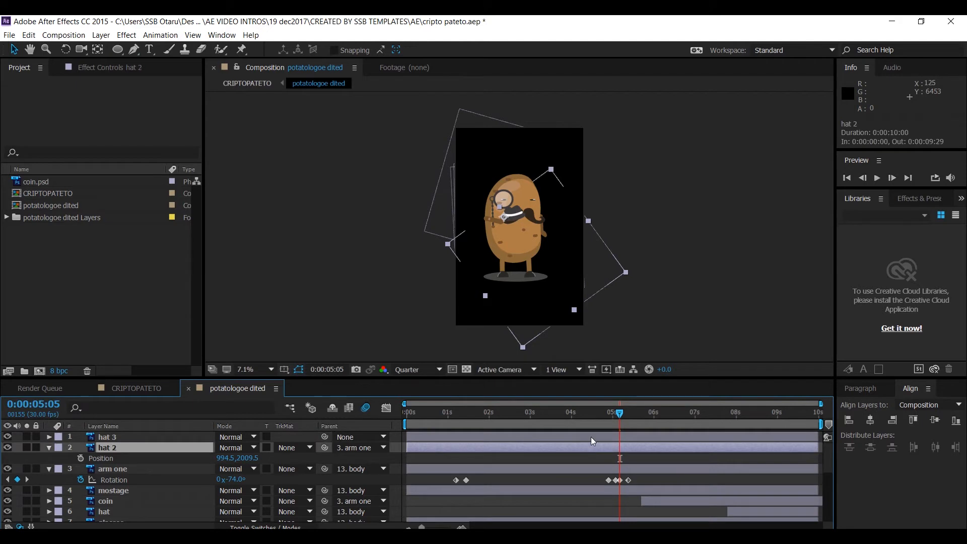
left_click(591, 437)
left_click(591, 447)
key("alt+bracketright")
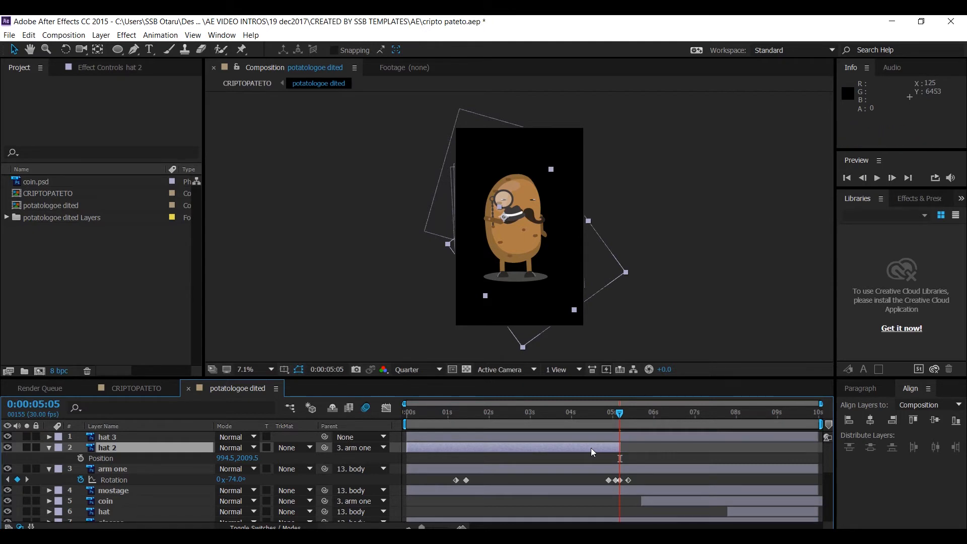
left_click(637, 438)
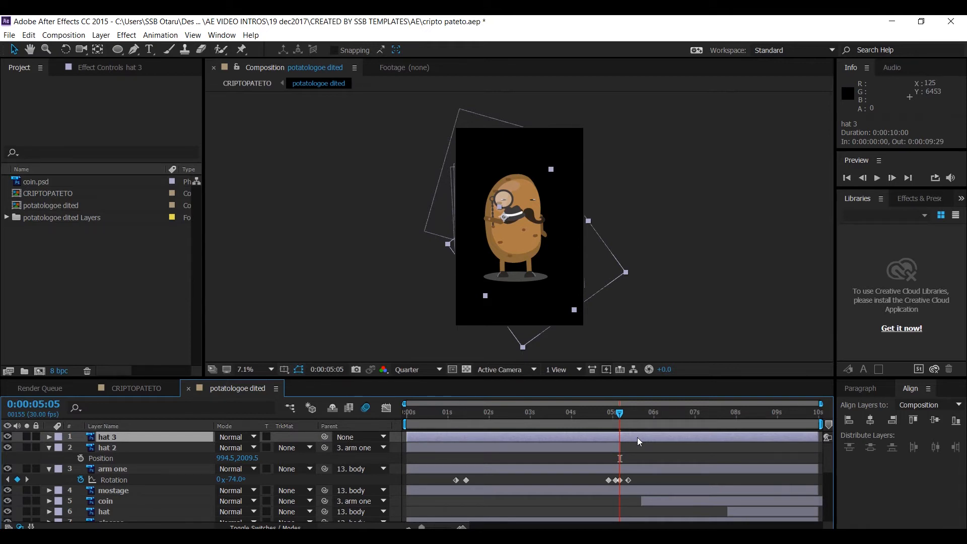
key("alt+bracketleft")
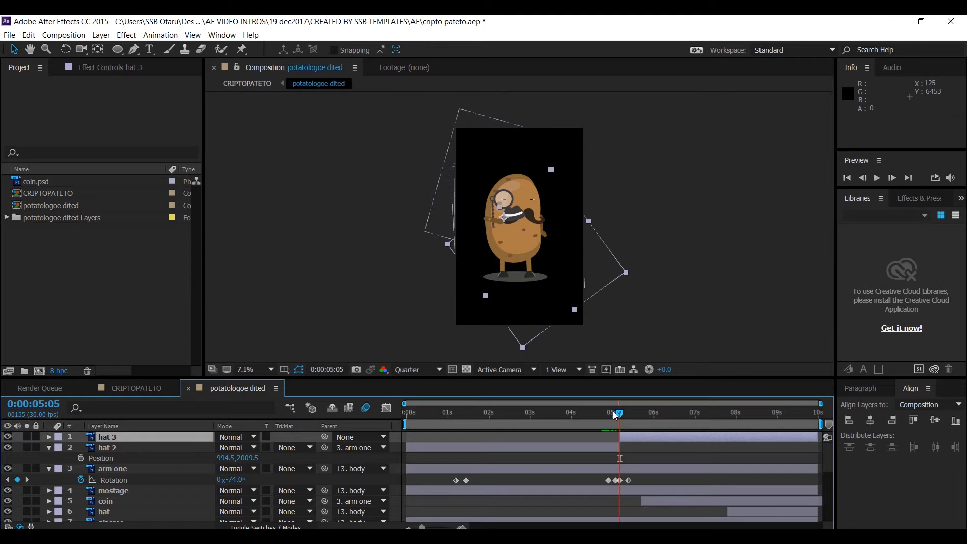
mouse_move(619, 414)
left_mouse_down()
mouse_move(609, 414)
mouse_move(634, 414)
mouse_move(605, 414)
mouse_move(635, 414)
mouse_move(619, 414)
left_mouse_up()
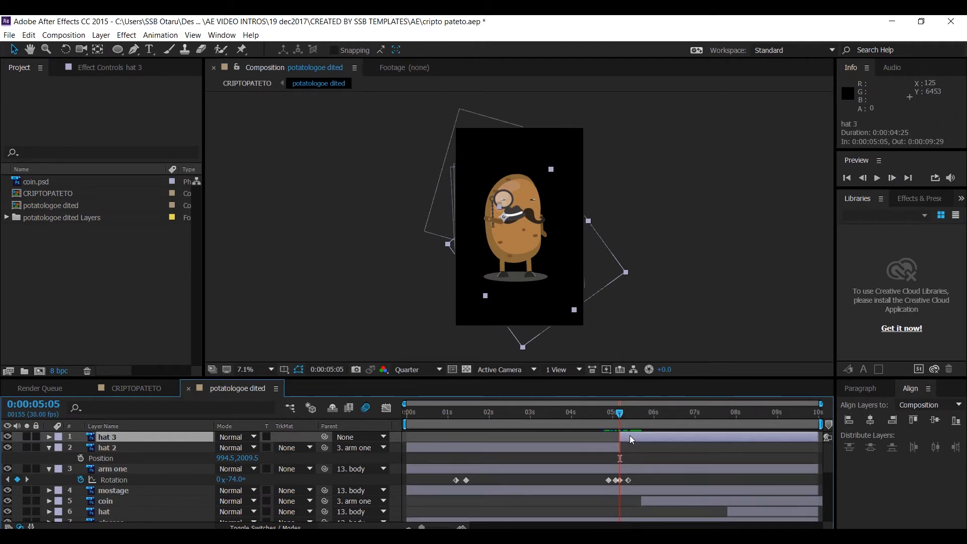
Step: Show hat 3's Rotation and add a keyframe at 0:00:05:05 holding -36°
key("r")
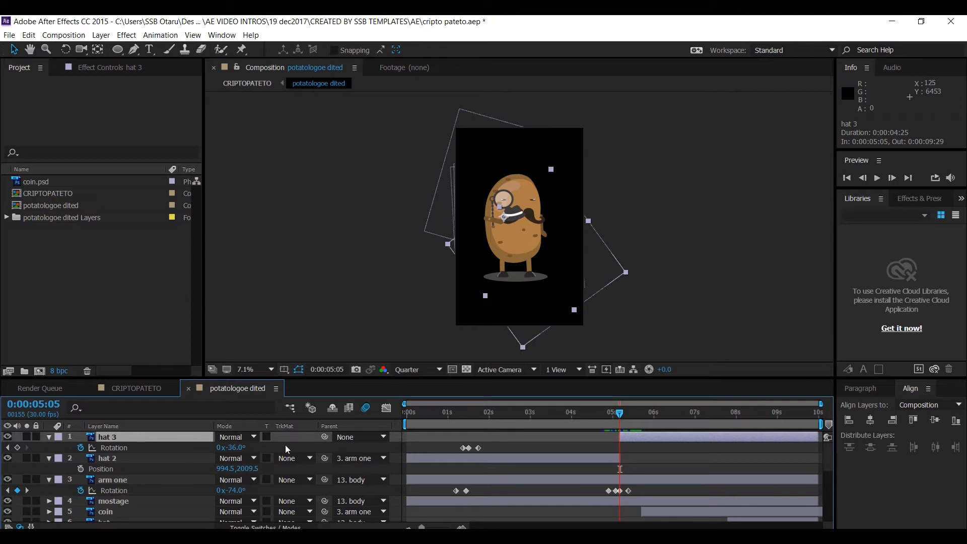
left_click_drag(450, 418, 621, 416)
left_click(18, 447)
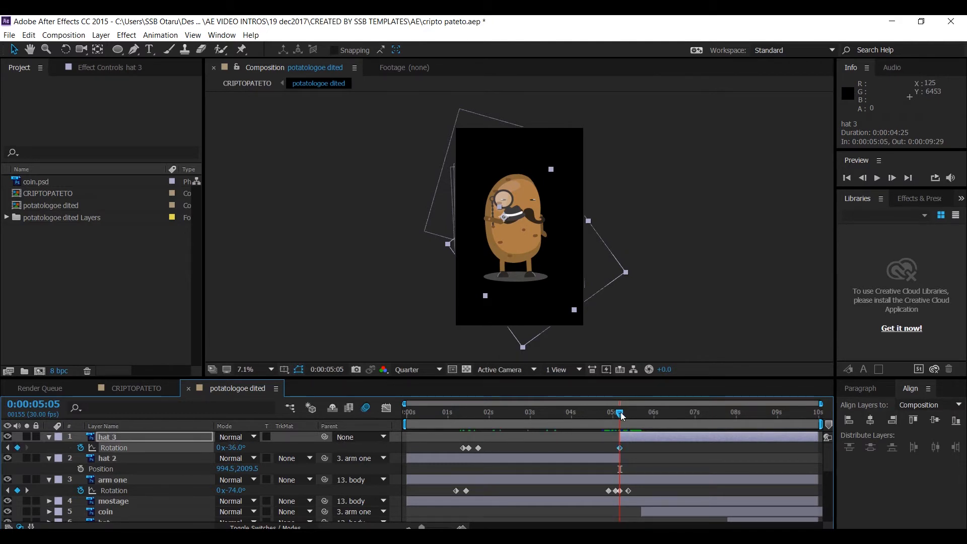
Step: Raise hat 3 above the potato's head at 0:00:05:11 to position 2093.1, 390.6, and check the framing in the CRIPTOPATETO composition
left_click_drag(621, 411, 629, 413)
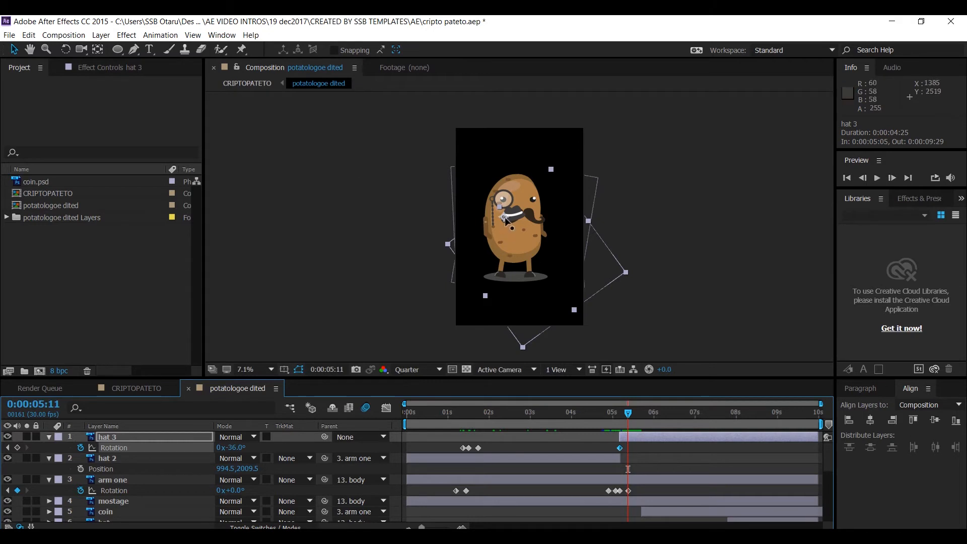
left_click_drag(505, 220, 532, 143)
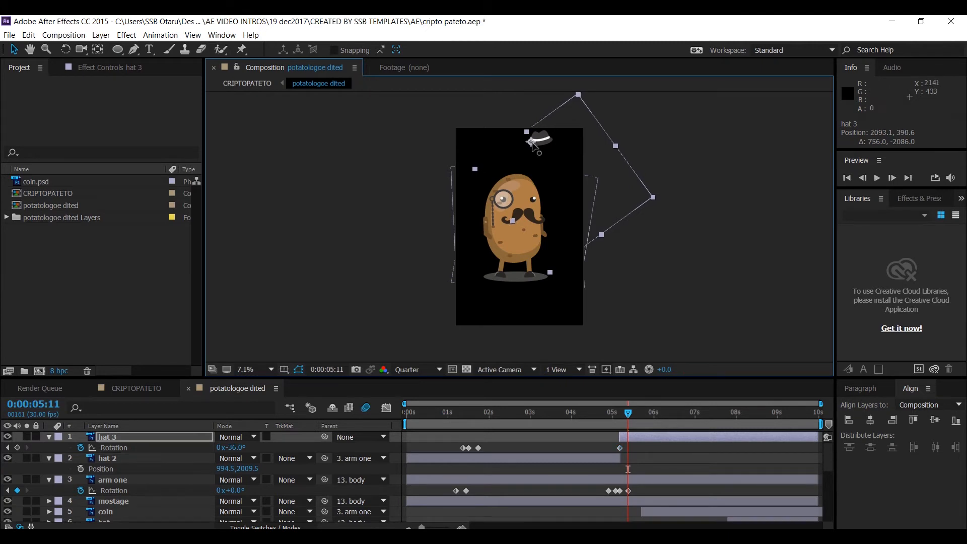
left_click(131, 389)
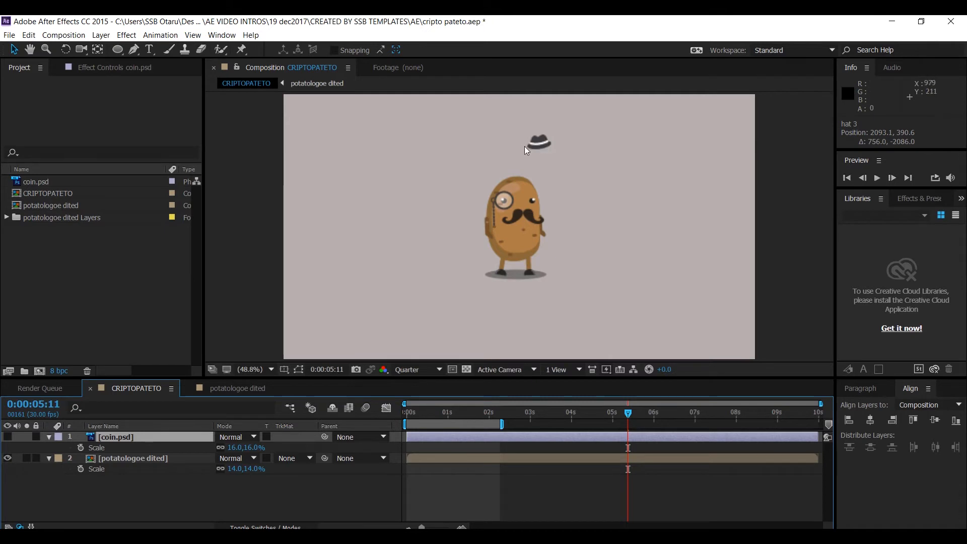
left_click(253, 392)
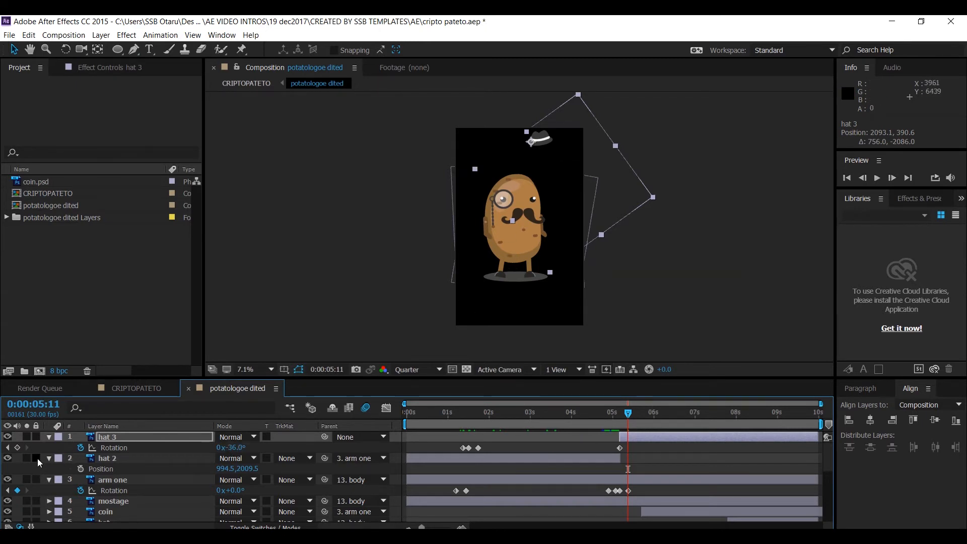
Step: Add a Rotation keyframe to hat 3 at 0:00:05:11 and scrub through the handover from hat 2
left_click(18, 447)
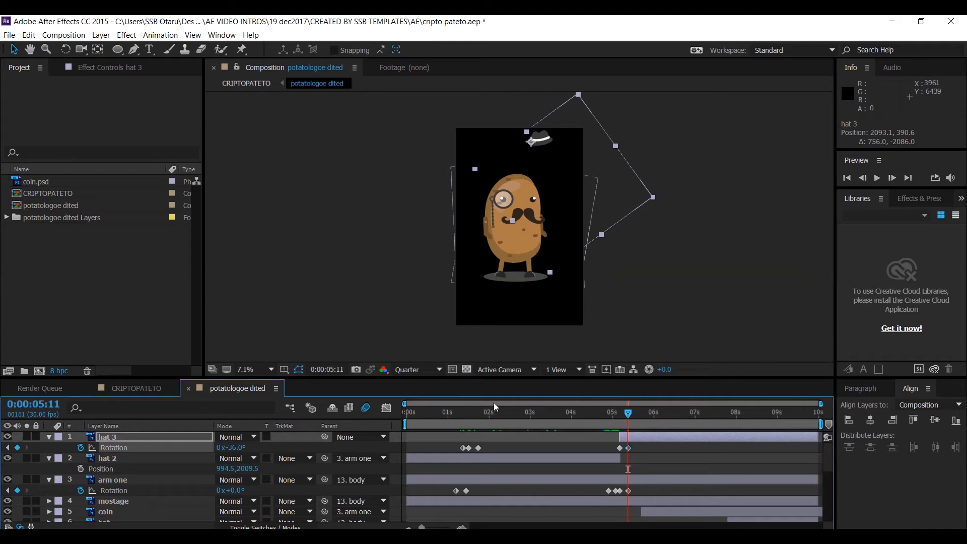
left_click_drag(629, 418, 619, 414)
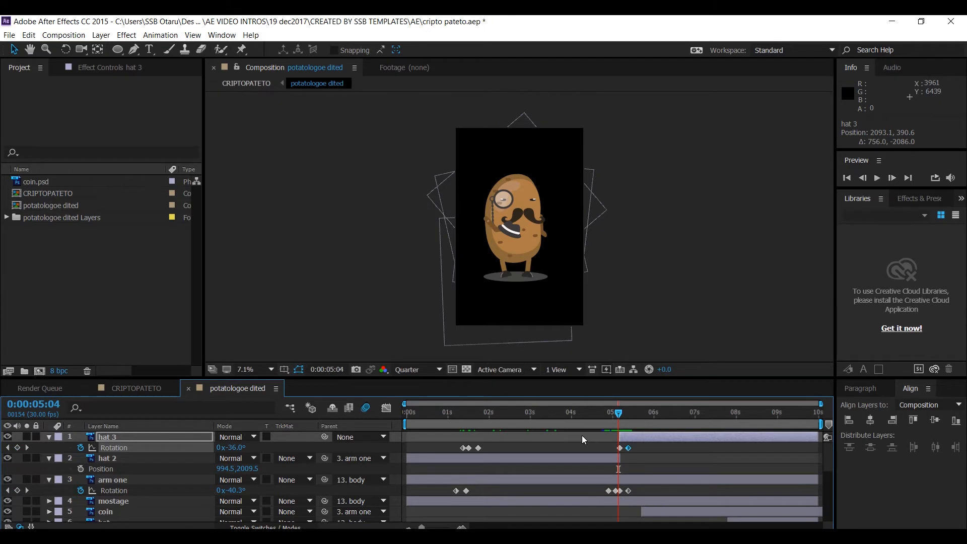
left_click_drag(620, 413, 624, 414)
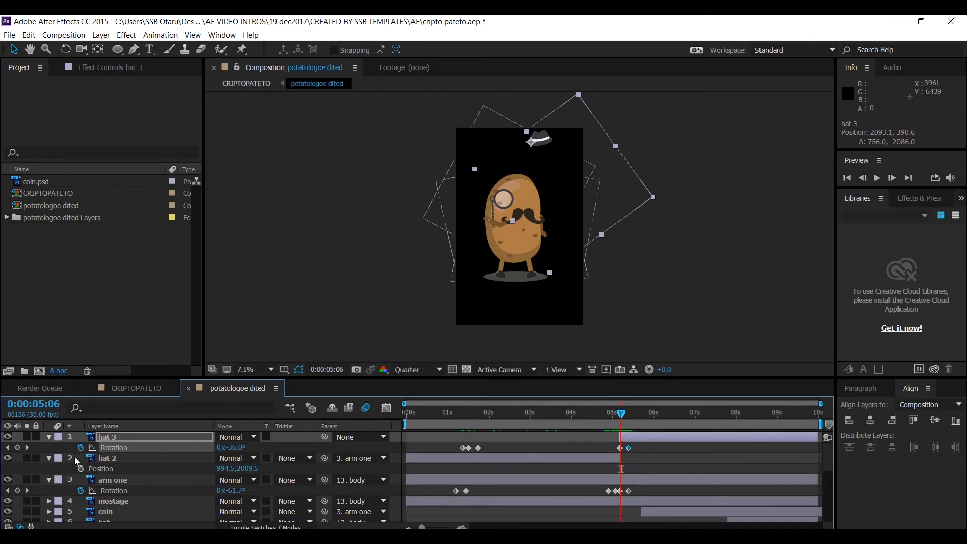
Step: At 0:00:05:05, move hat 3 back onto arm one's hand to match hat 2, at position 1341.1, 2466.6
left_click(8, 447)
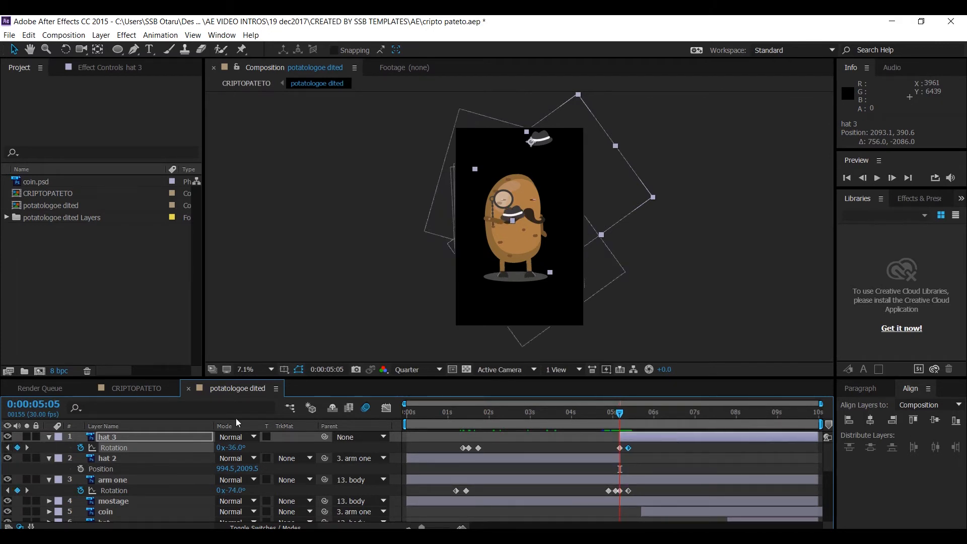
left_click(531, 143)
left_click_drag(531, 142, 508, 215)
scroll(507, 216, "up", 5)
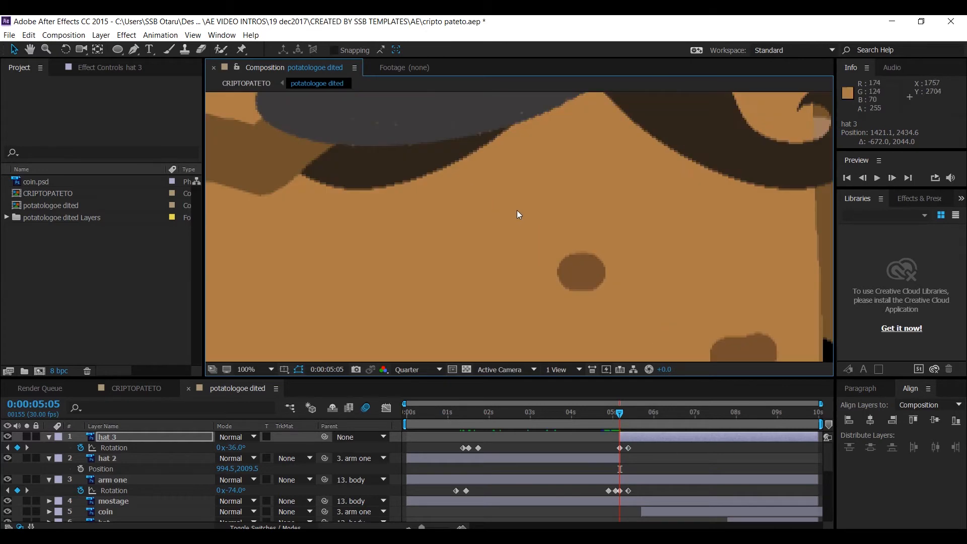
scroll(457, 201, "down", 2)
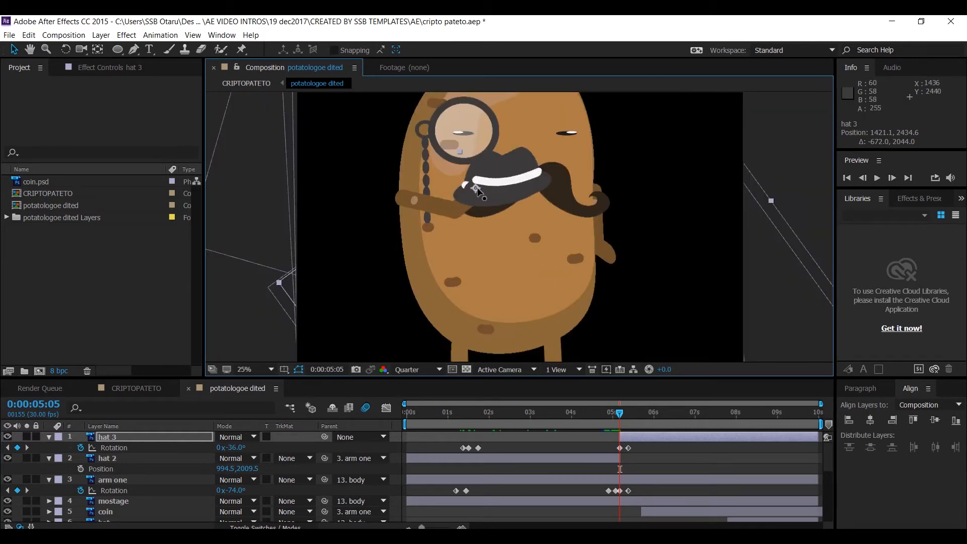
left_click_drag(476, 188, 464, 191)
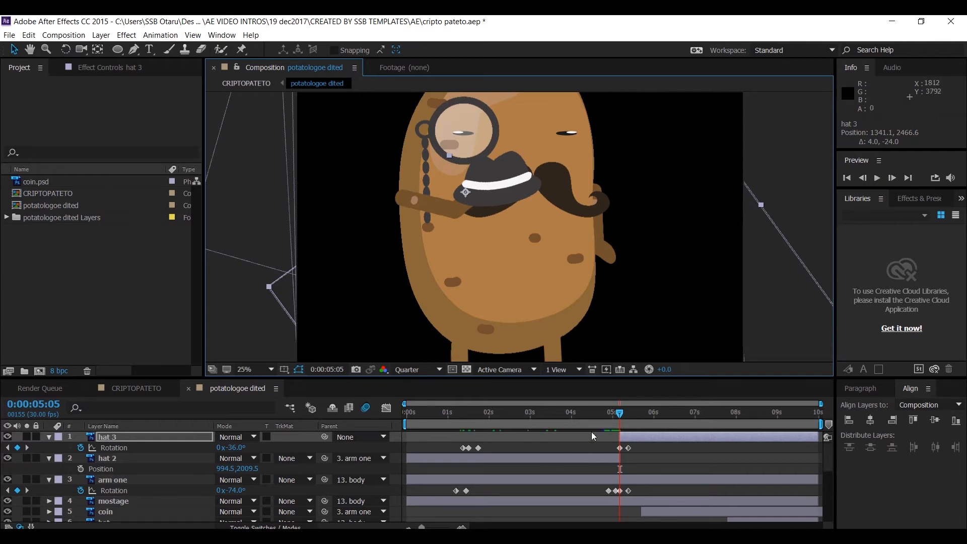
scroll(510, 233, "down", 2)
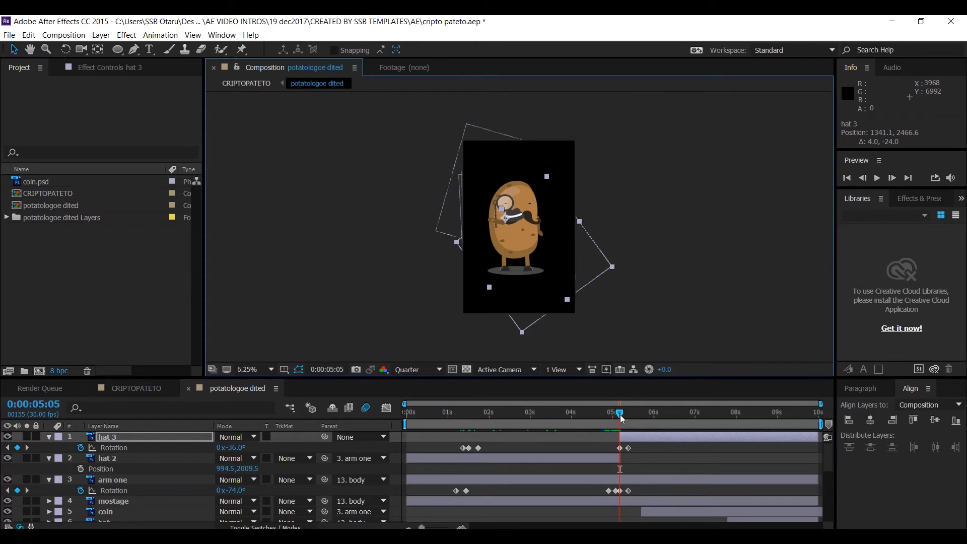
Step: Start Position keyframes on hat 3 at 0:00:05:06, then raise the hat above the potato's head at 0:00:05:12 to position 2173.1, 306.6
left_click_drag(621, 415, 627, 413)
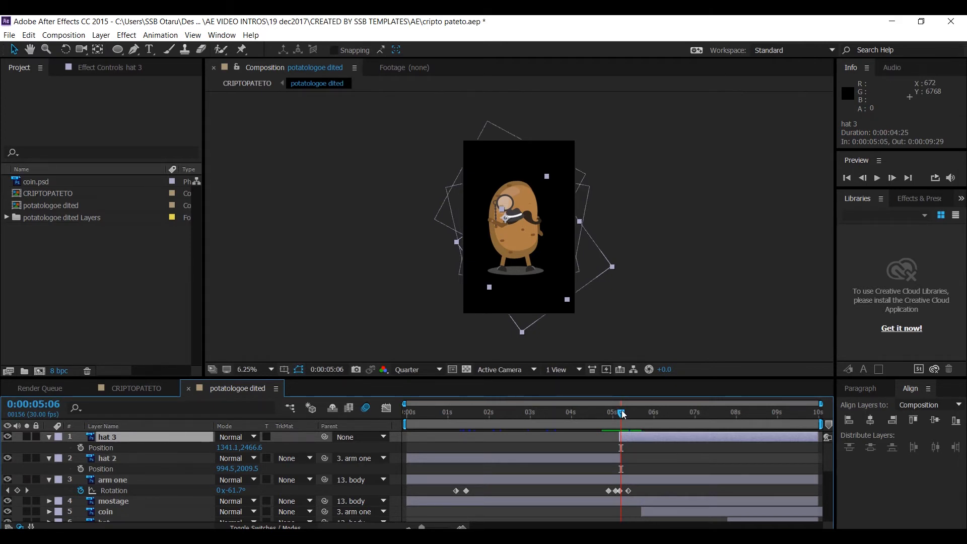
left_click(81, 448)
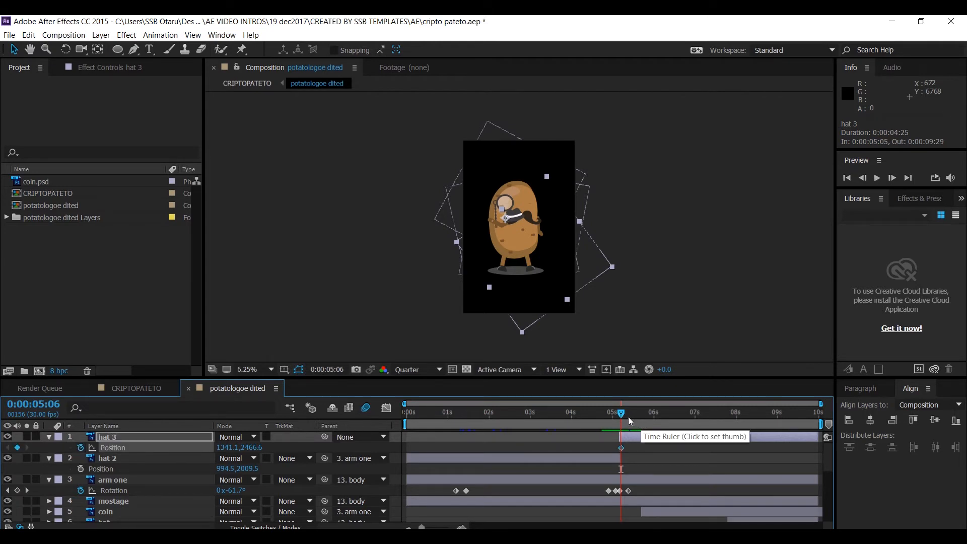
left_click_drag(622, 413, 631, 416)
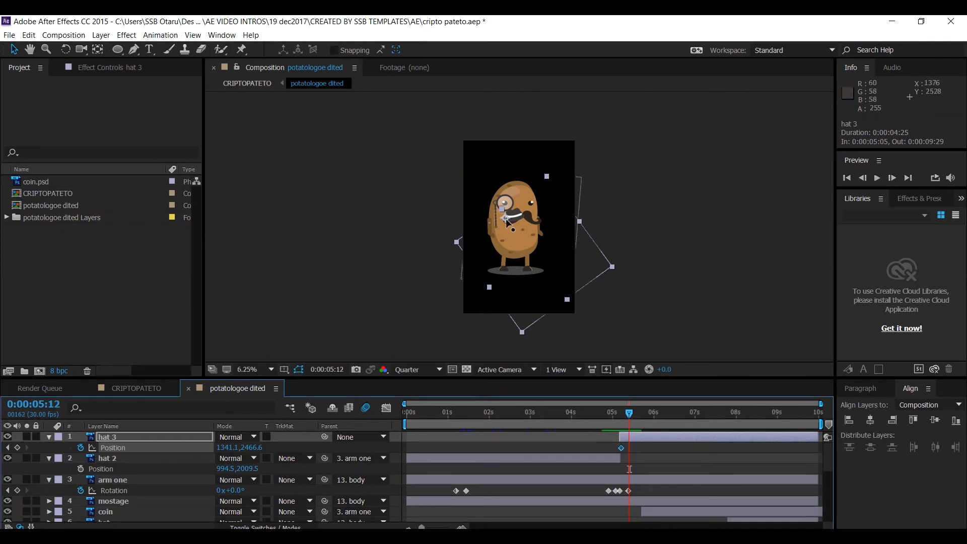
left_click_drag(508, 223, 532, 151)
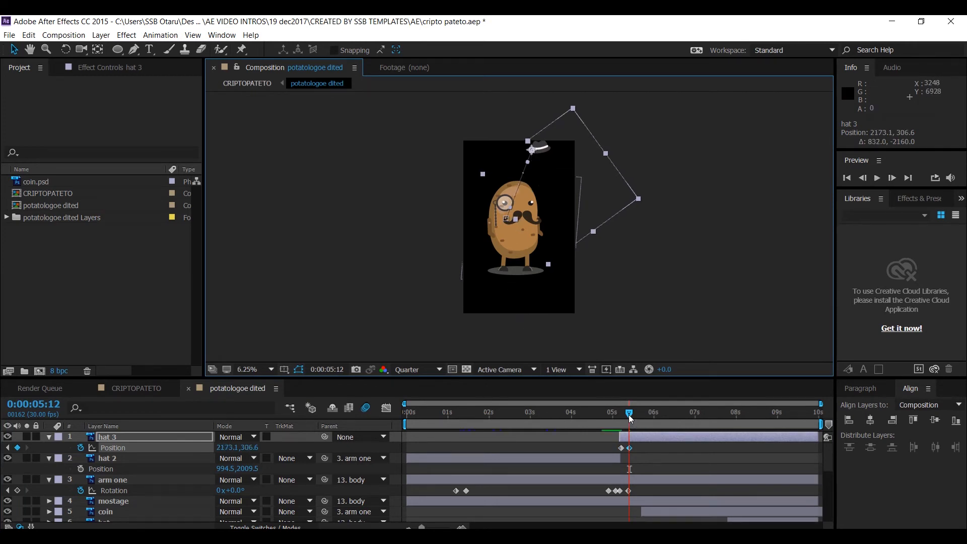
Step: Try lowering hat 3 onto the head at 0:00:05:16, undo the move, and step through its Position keyframes
left_click_drag(630, 418, 634, 419)
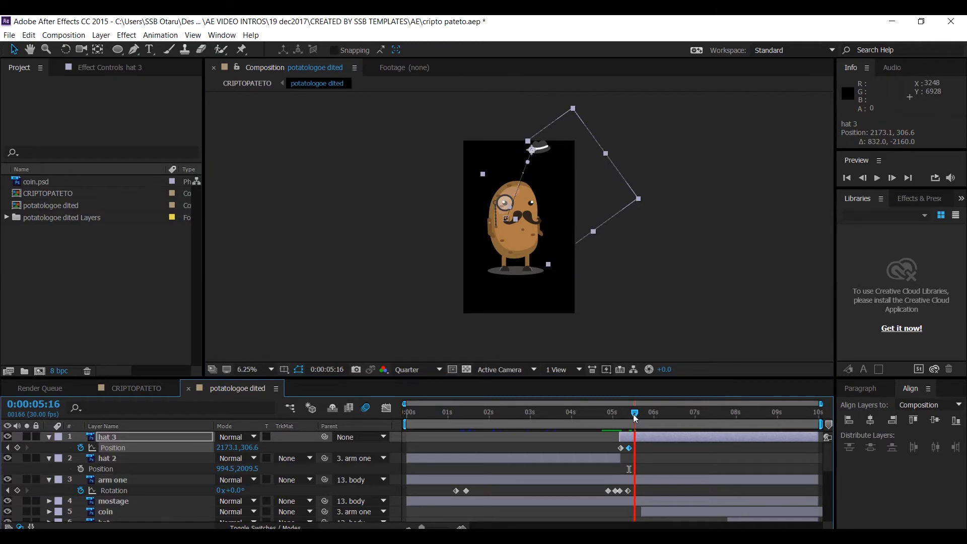
left_click_drag(633, 414, 633, 414)
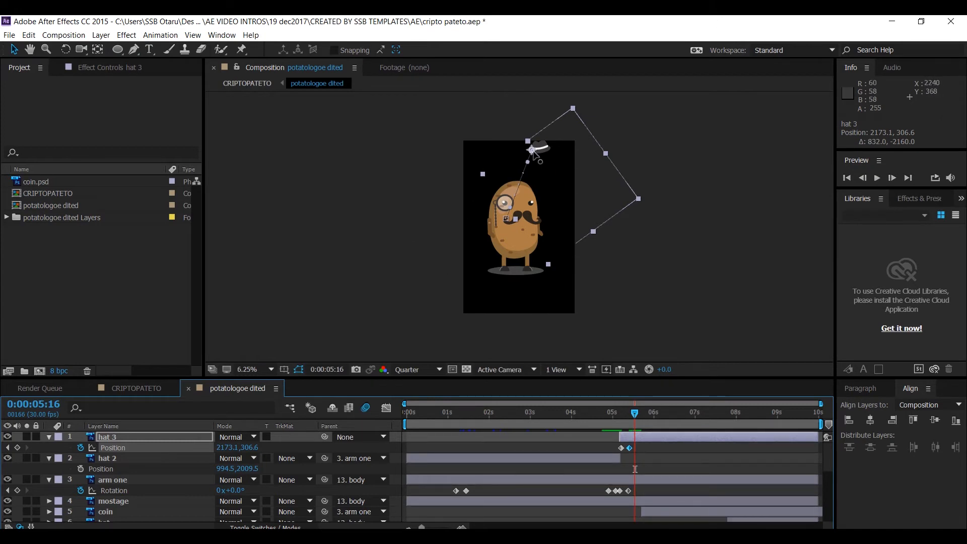
left_click_drag(532, 152, 513, 184)
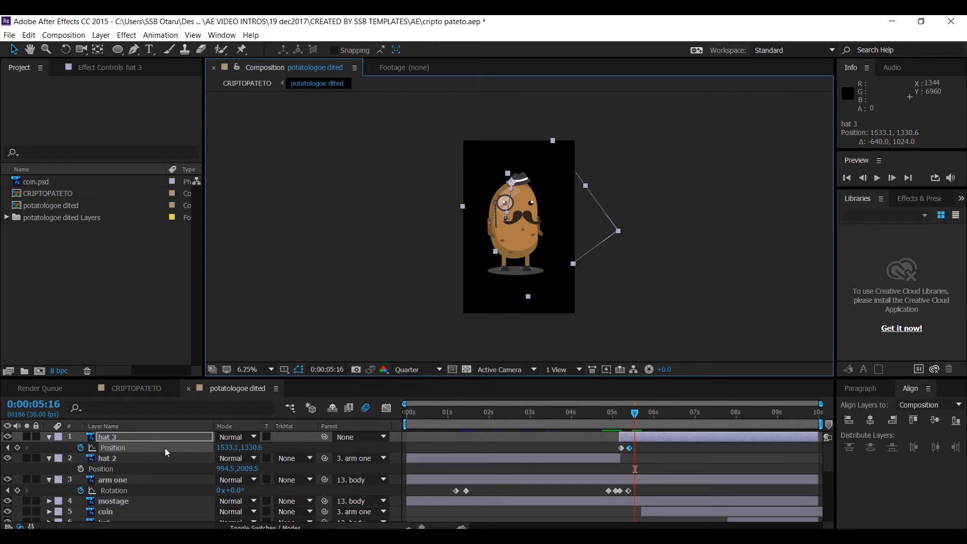
left_click(651, 447)
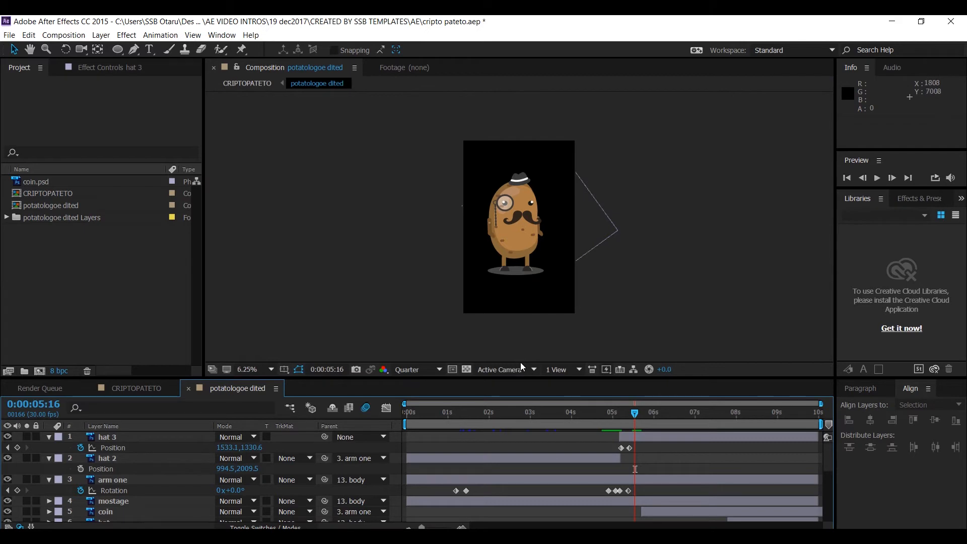
key("ctrl+z")
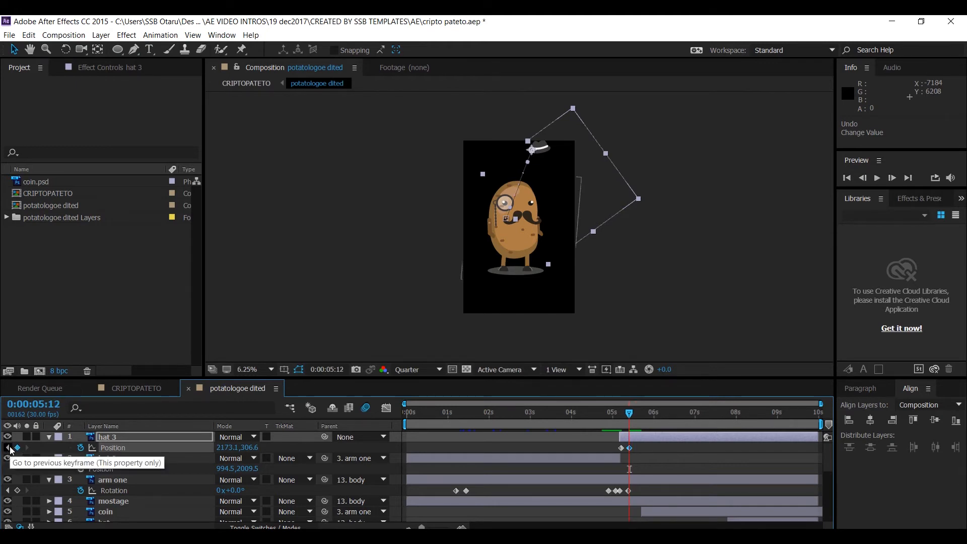
left_click(10, 448)
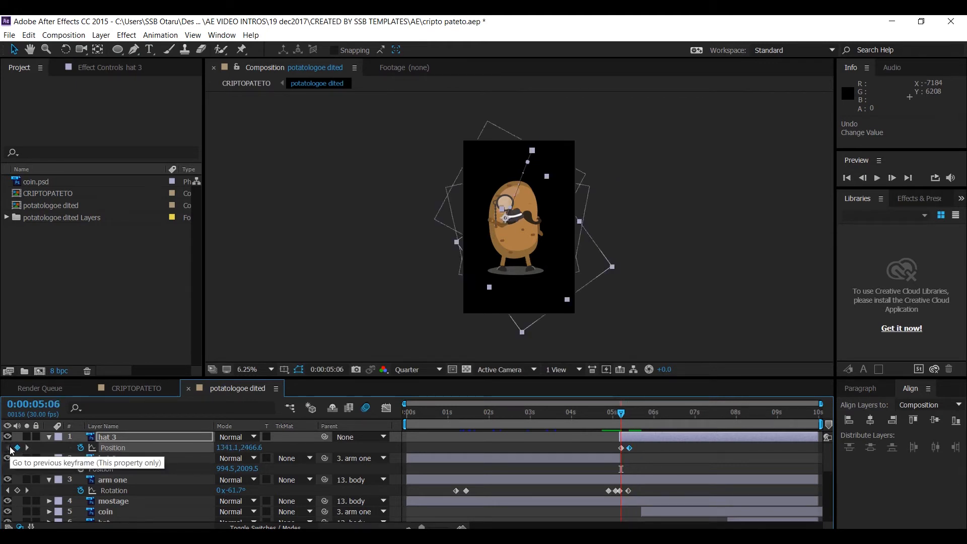
left_click(29, 448)
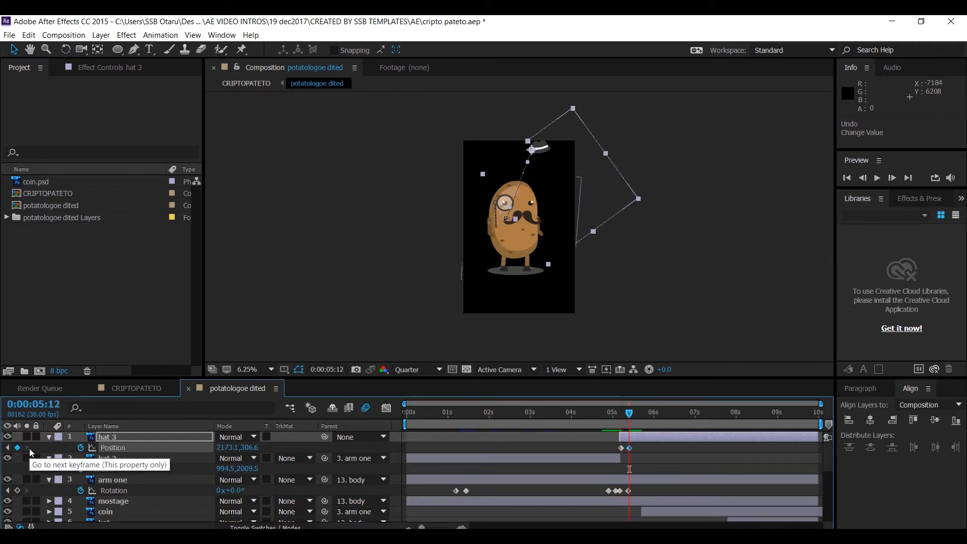
left_click(659, 445)
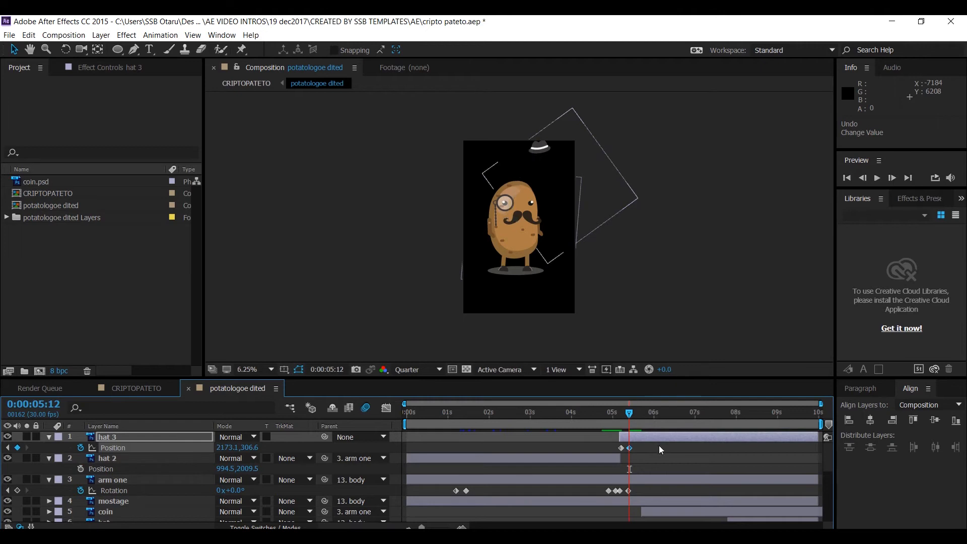
Step: At 0:00:05:17, lower hat 3 onto the potato's head at position 1565.1, 1282.6 and add a Position keyframe
left_click_drag(630, 411, 637, 415)
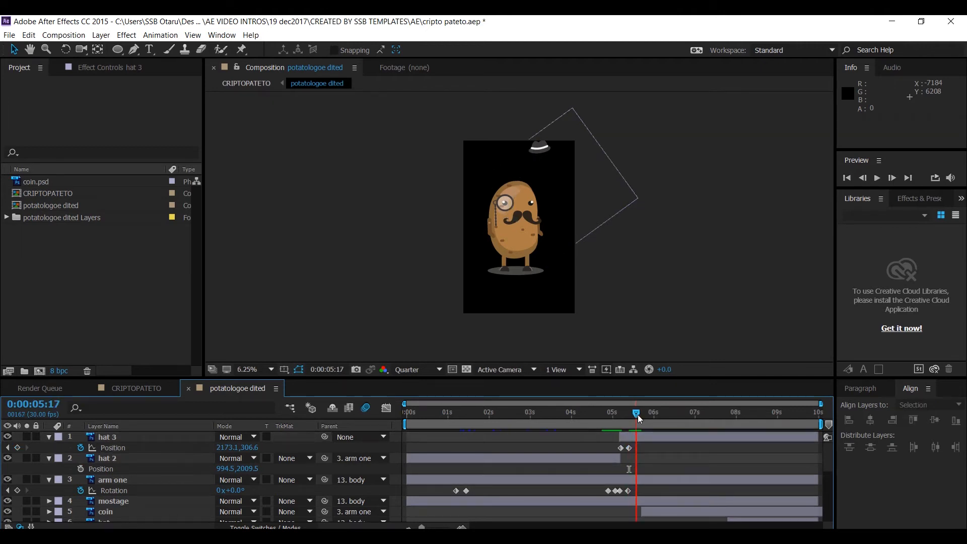
left_click(547, 227)
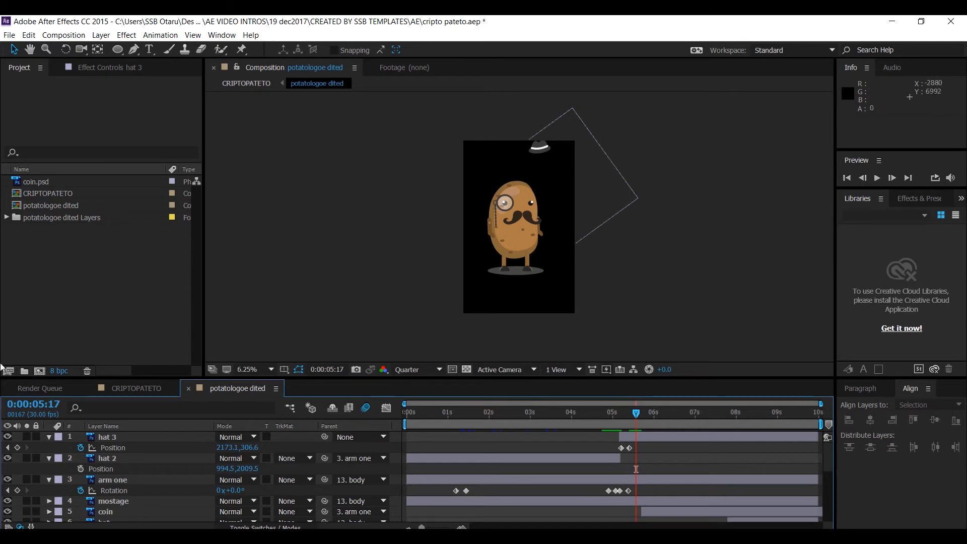
left_click(124, 437)
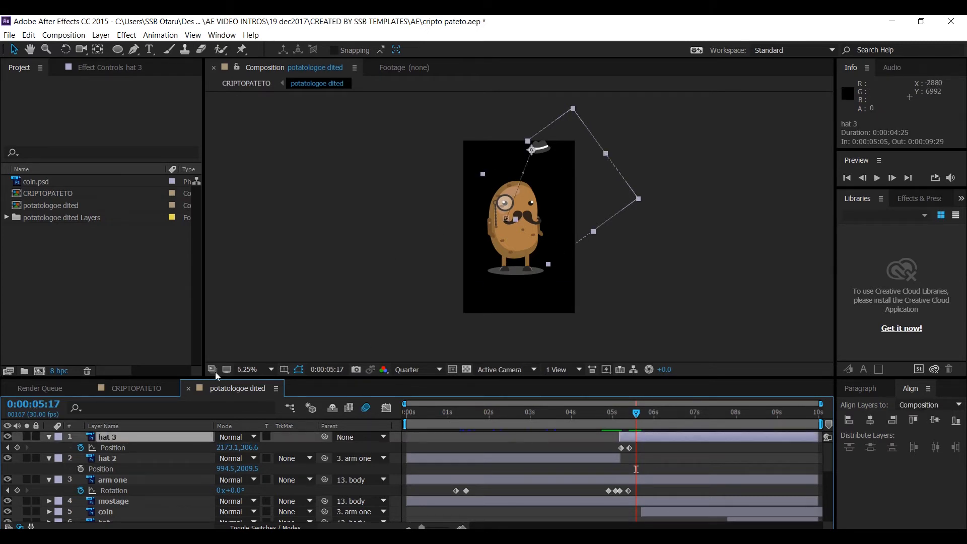
left_click(531, 149)
left_click_drag(531, 150, 513, 184)
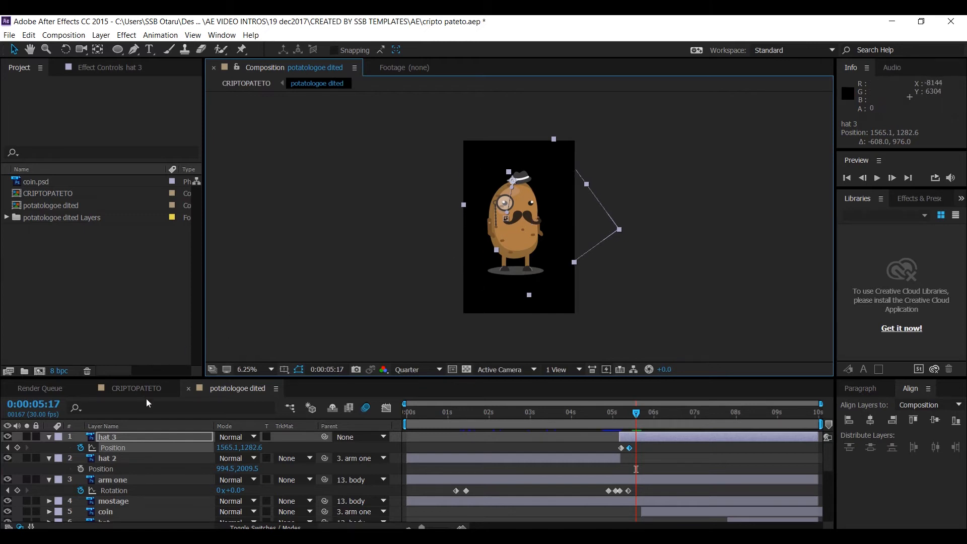
left_click(126, 436)
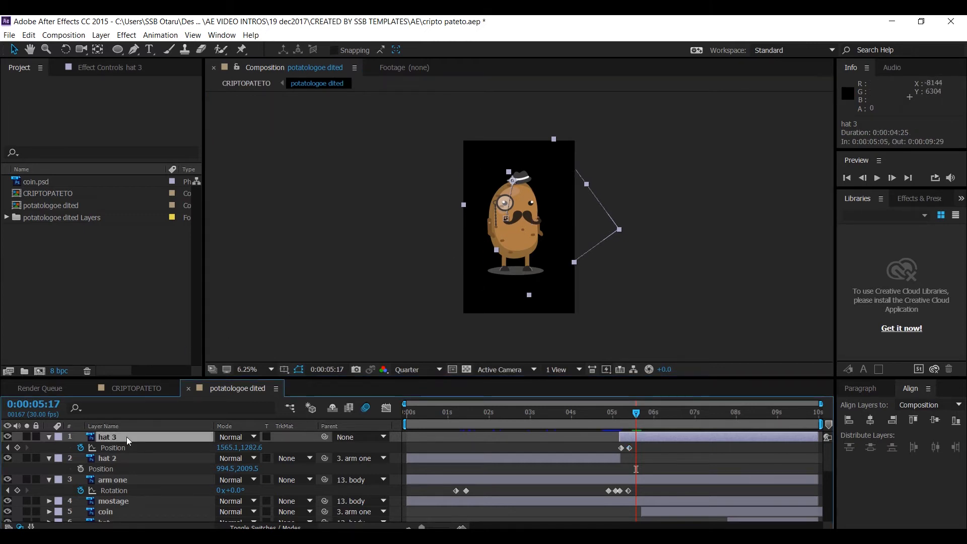
left_click(17, 447)
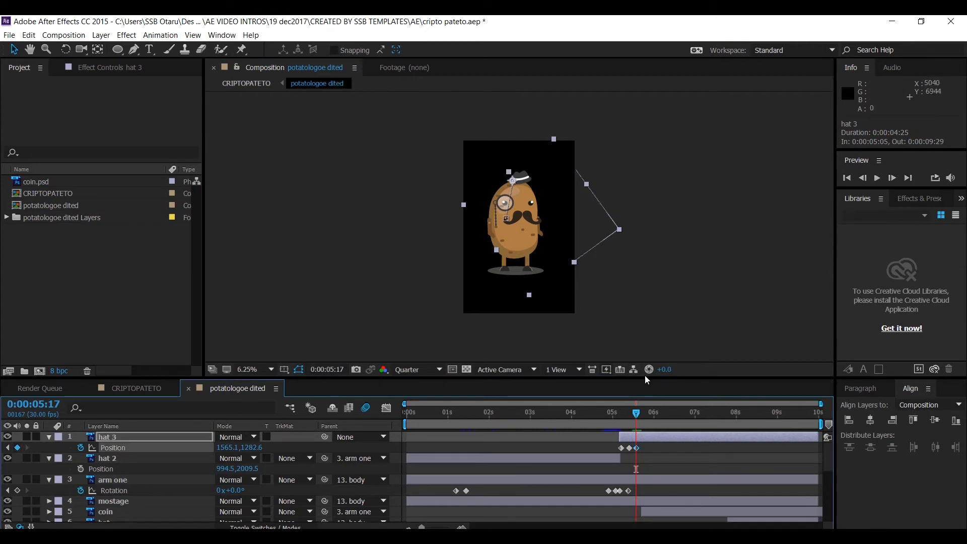
Step: Save the project, scrub through hat 3's flight up to 0:00:05:19, and return to its previous Position keyframe
mouse_move(636, 412)
left_mouse_down()
mouse_move(618, 414)
mouse_move(647, 411)
mouse_move(625, 413)
mouse_move(638, 412)
left_mouse_up()
key("ctrl+s")
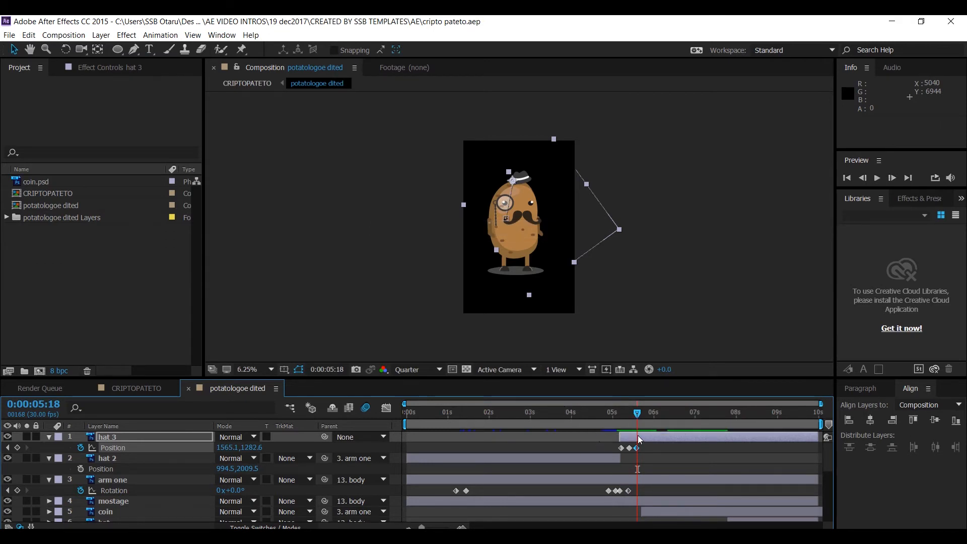
mouse_move(625, 411)
left_mouse_down()
mouse_move(616, 414)
mouse_move(644, 421)
mouse_move(617, 423)
mouse_move(639, 418)
left_mouse_up()
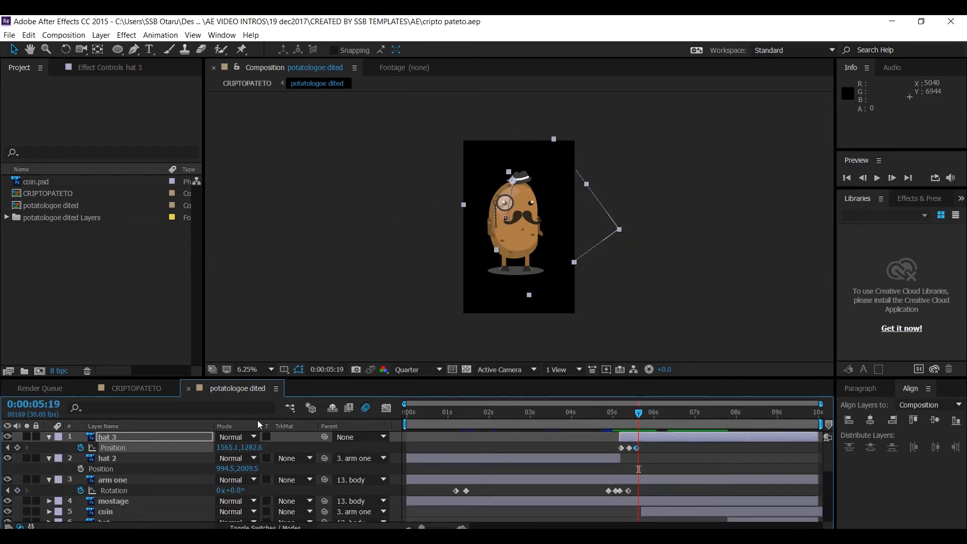
left_click(8, 448)
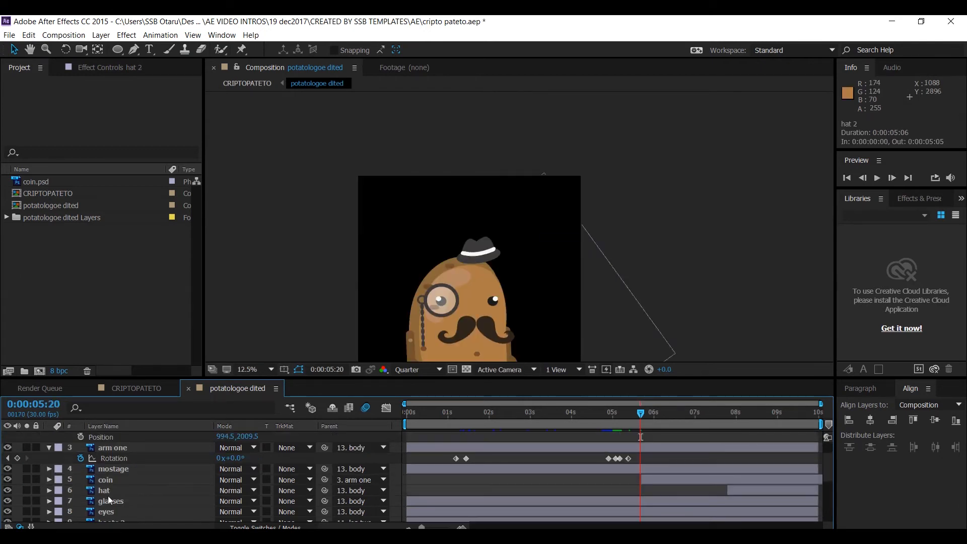
Step: Extend the start of the original hat layer back to 0:00:05:14
left_click(108, 491)
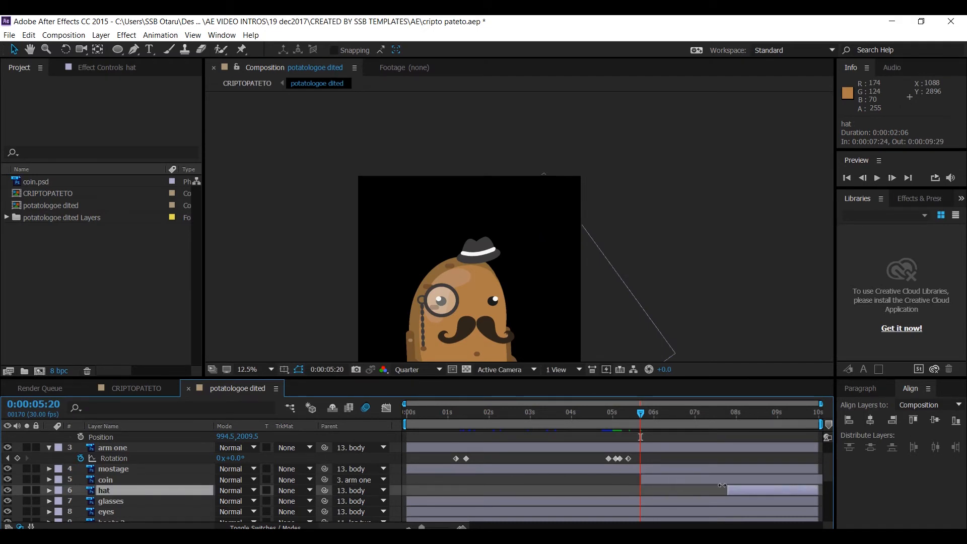
left_click_drag(727, 491, 632, 498)
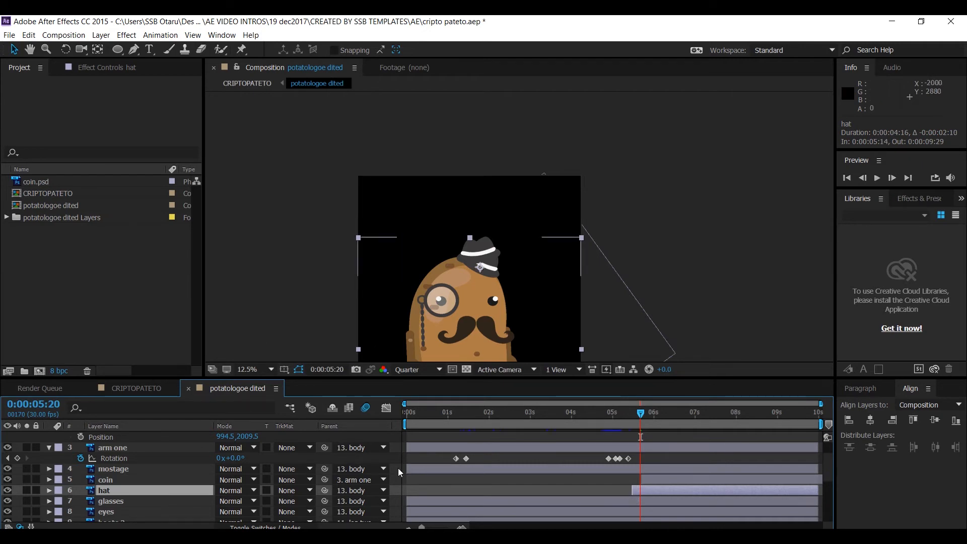
Step: At 0:00:05:20, align hat 3 with the original hat using Rotation -2° and position 1689.1, 1293.6, and add a Rotation keyframe
scroll(465, 446, "up", 3)
left_click(135, 439)
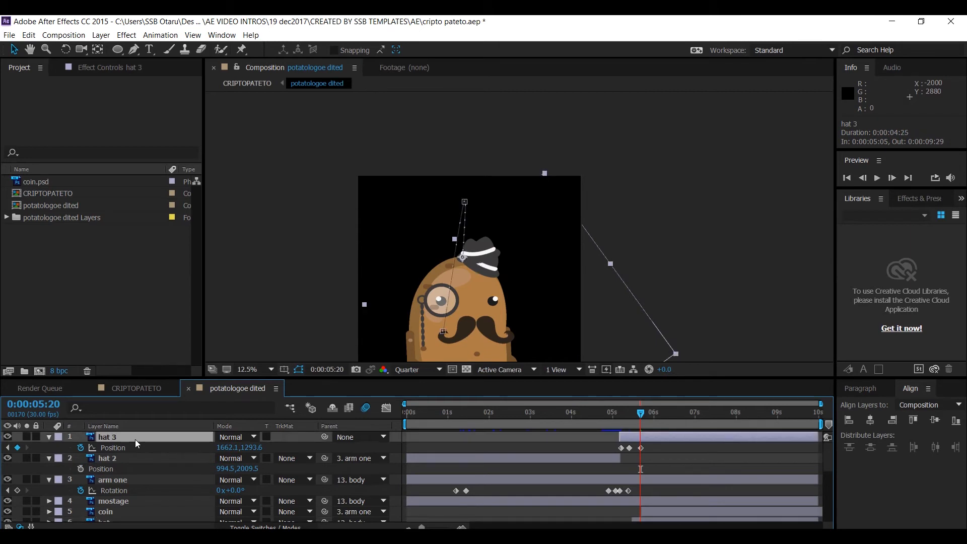
key("shift+r")
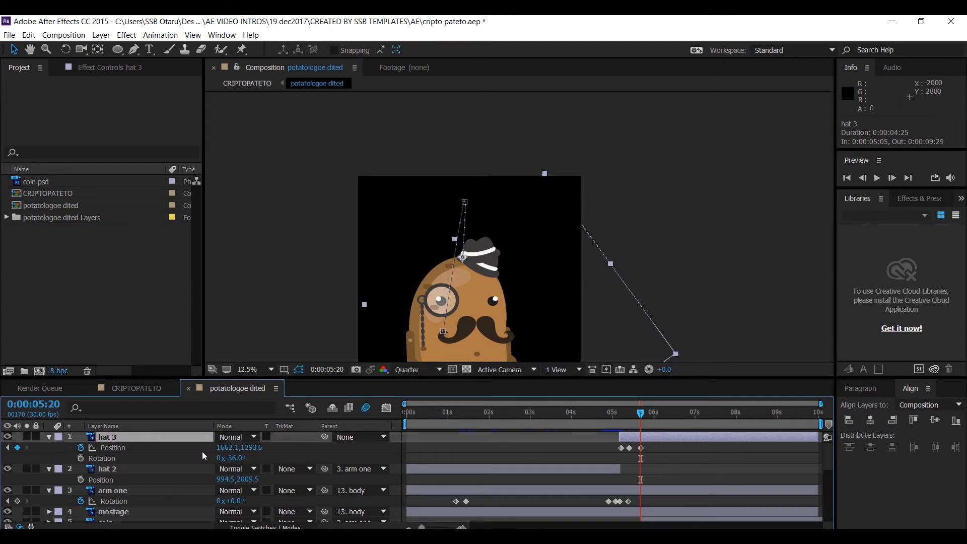
left_click(8, 447)
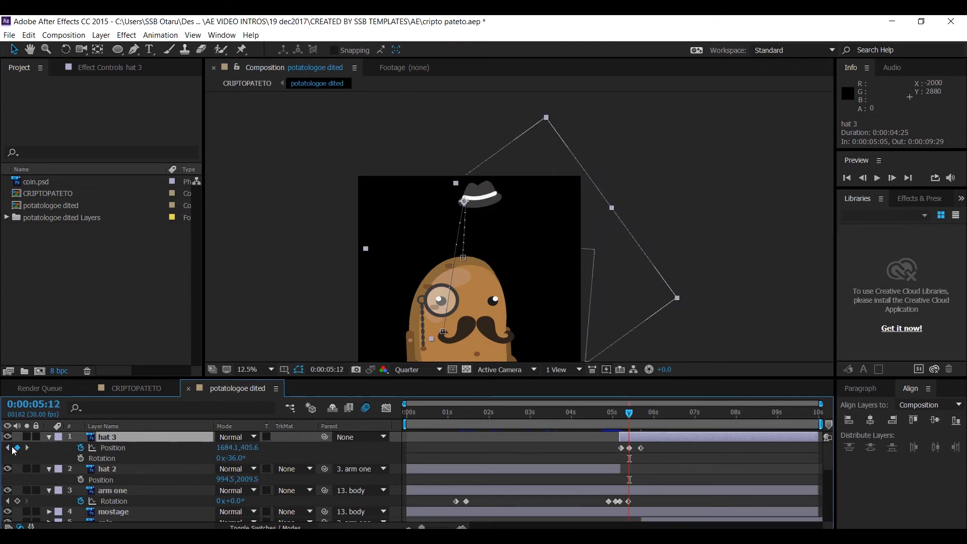
left_click(27, 447)
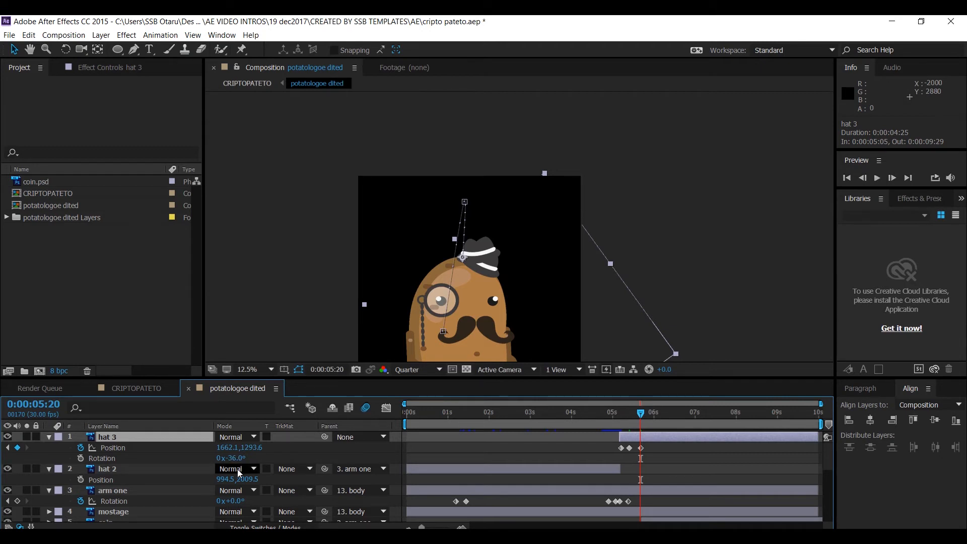
left_click_drag(233, 458, 259, 462)
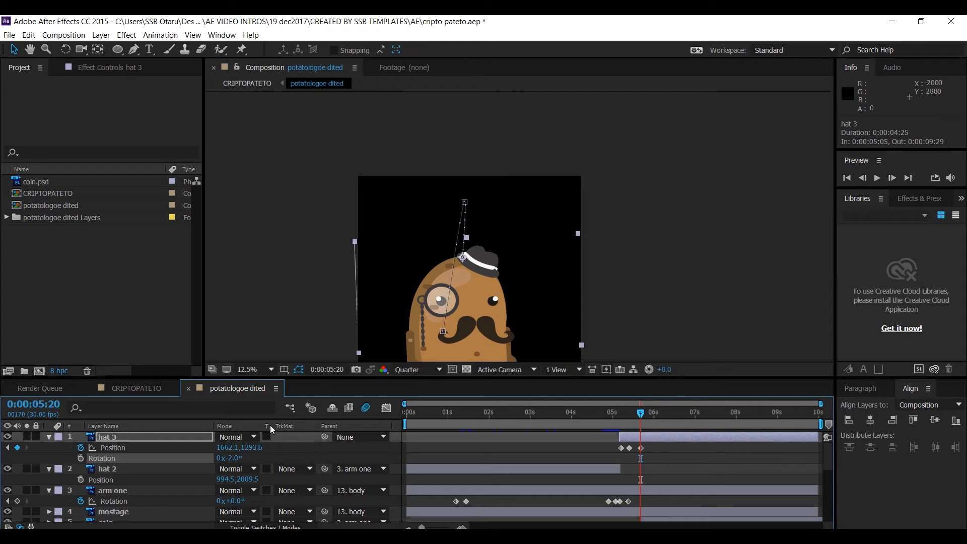
left_click_drag(231, 447, 242, 448)
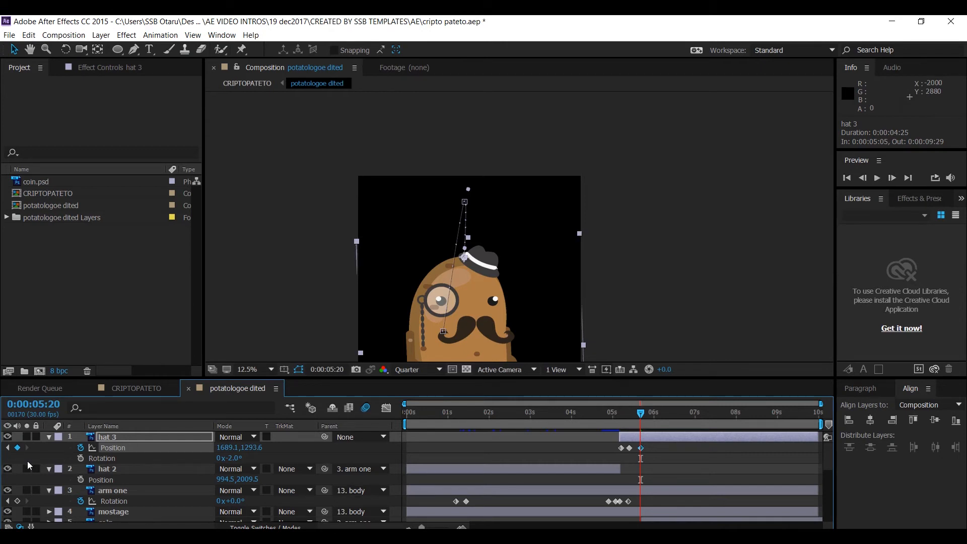
left_click(10, 456)
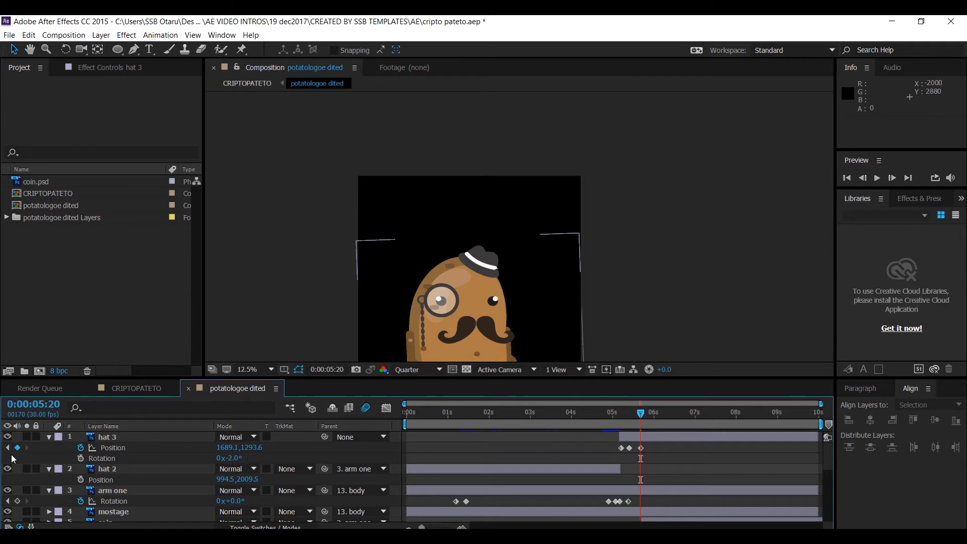
left_click(81, 458)
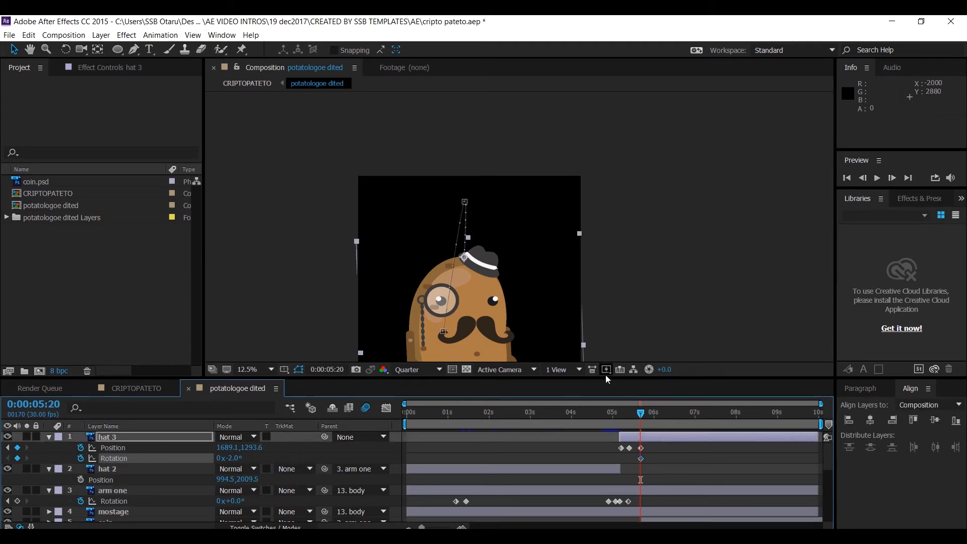
Step: Spin hat 3 in mid-air by setting its Rotation to 1x+346.0° at 0:00:05:12, and scrub around the new keyframe
mouse_move(642, 413)
left_mouse_down()
mouse_move(618, 424)
mouse_move(632, 420)
left_mouse_up()
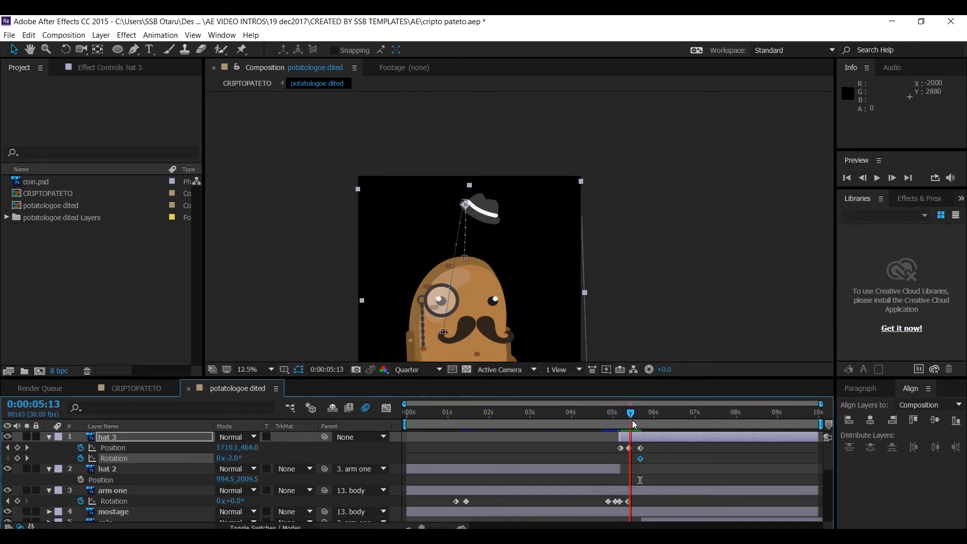
left_click(7, 448)
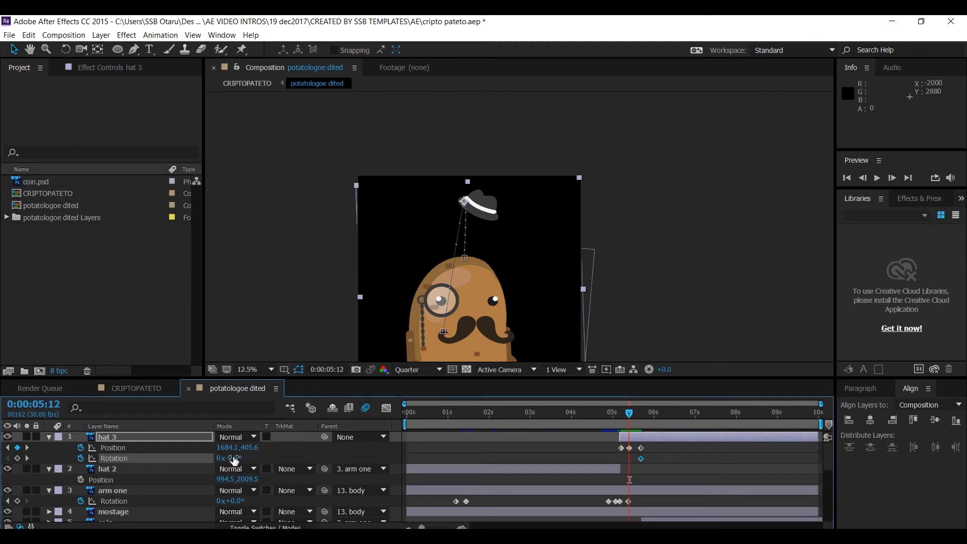
left_click_drag(234, 460, 679, 488)
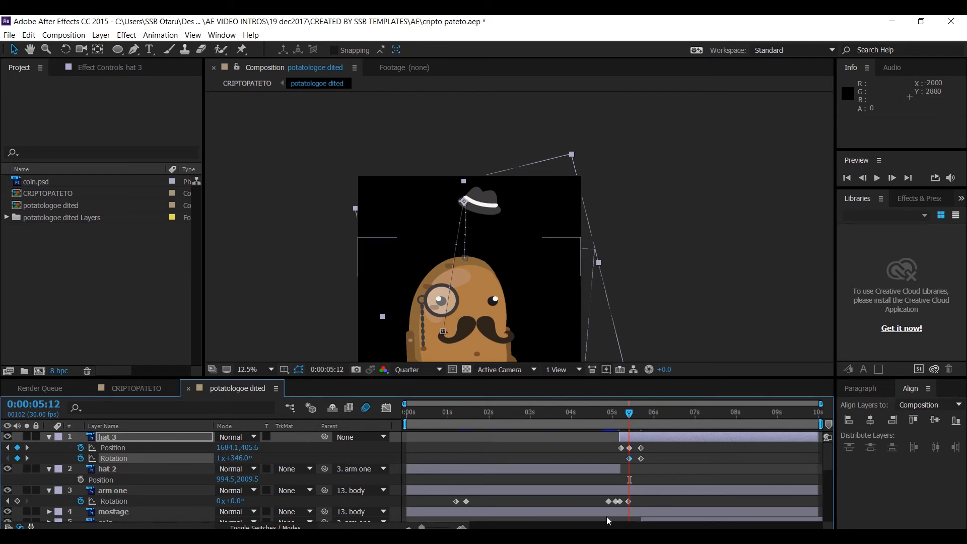
mouse_move(630, 415)
left_mouse_down()
mouse_move(615, 420)
mouse_move(644, 418)
mouse_move(612, 422)
mouse_move(631, 421)
left_mouse_up()
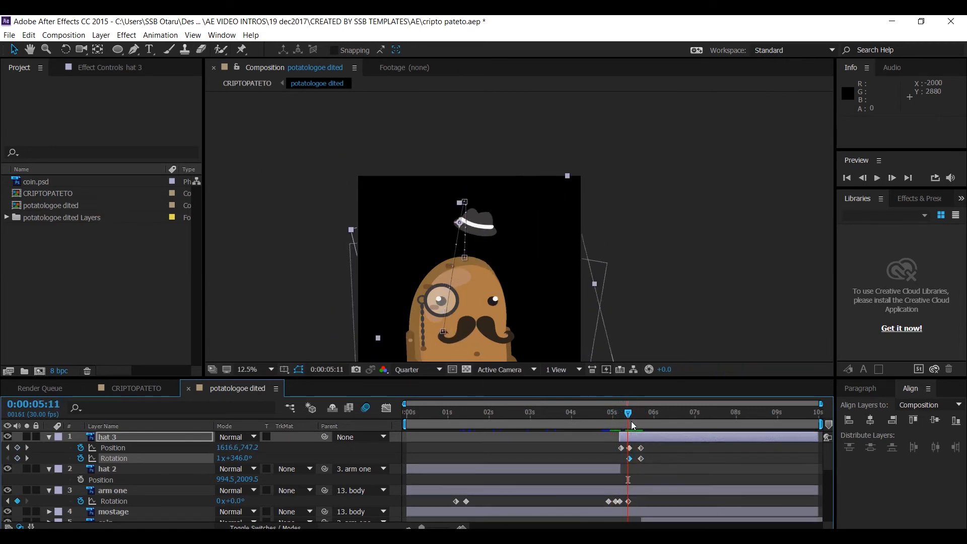
Step: Undo hat 3's mid-air spin and restart its Rotation keyframes at 0:00:05:20 with a value of -2°
key("ctrl+z")
key("ctrl+z")
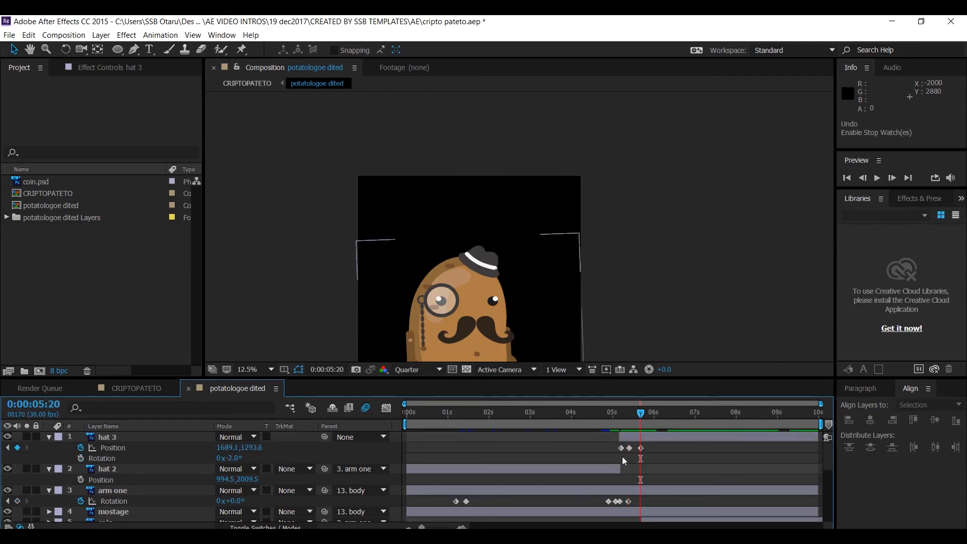
left_click(80, 458)
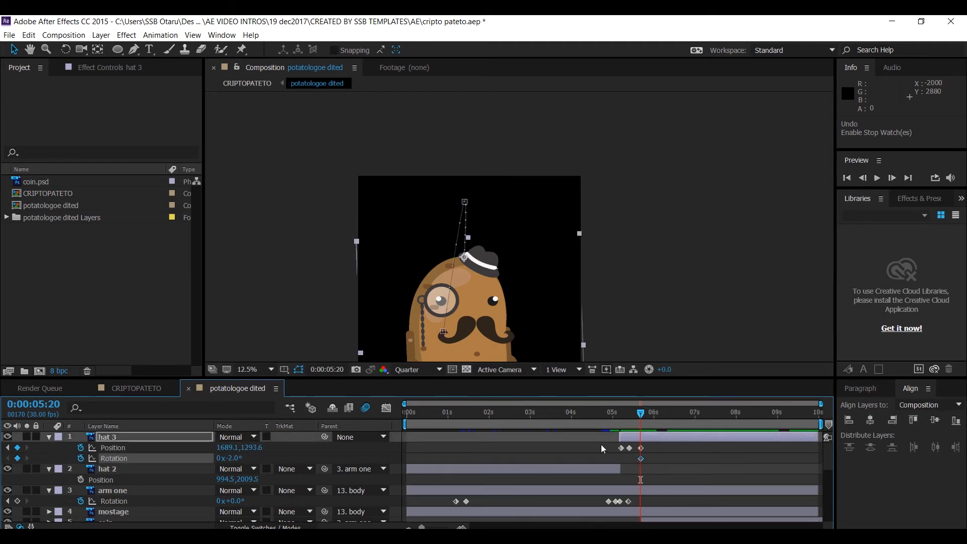
Step: Add a Rotation keyframe of -2° to hat 3 at its first Position keyframe, 0:00:05:06
left_click(7, 449)
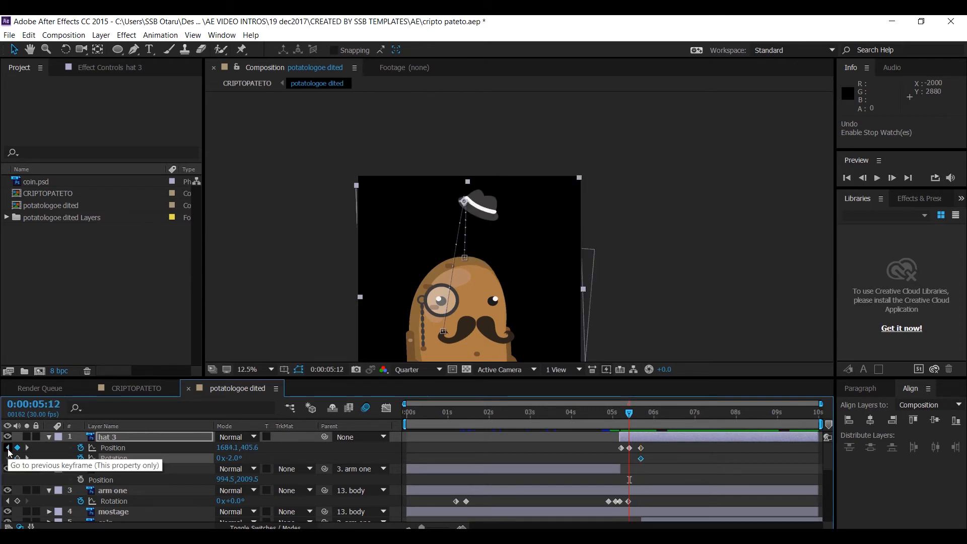
left_click(9, 450)
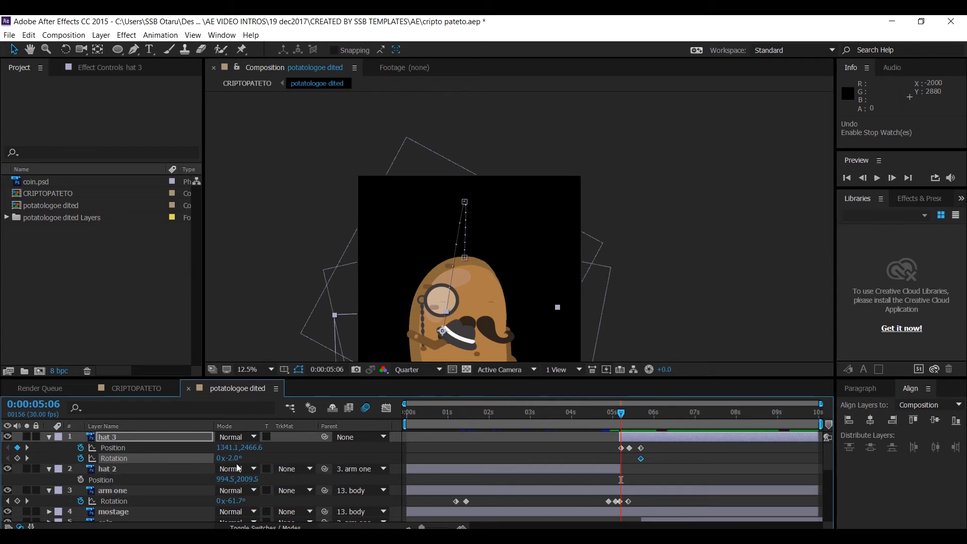
left_click(19, 458)
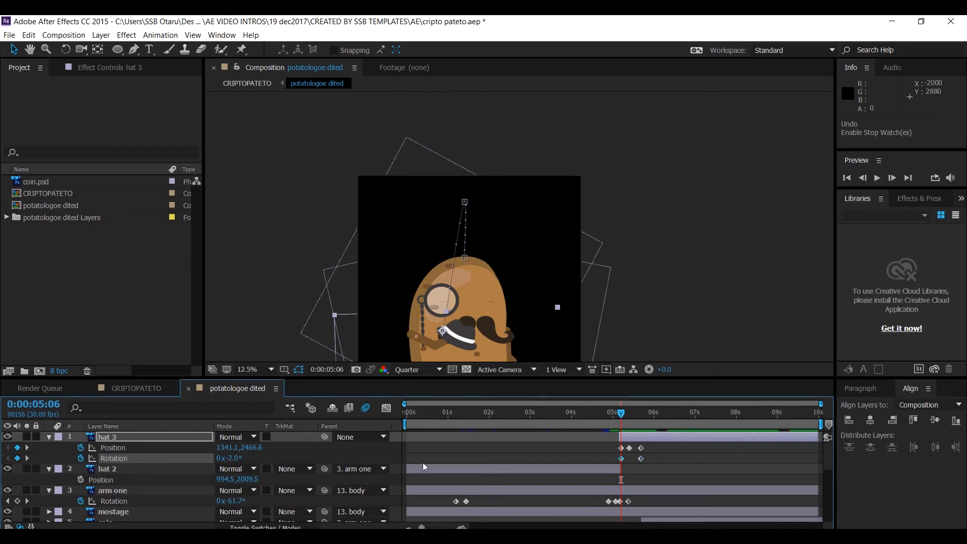
Step: Set hat 3's Rotation to 1x+359.0° at the landing keyframe, 0:00:05:20
left_click(31, 455)
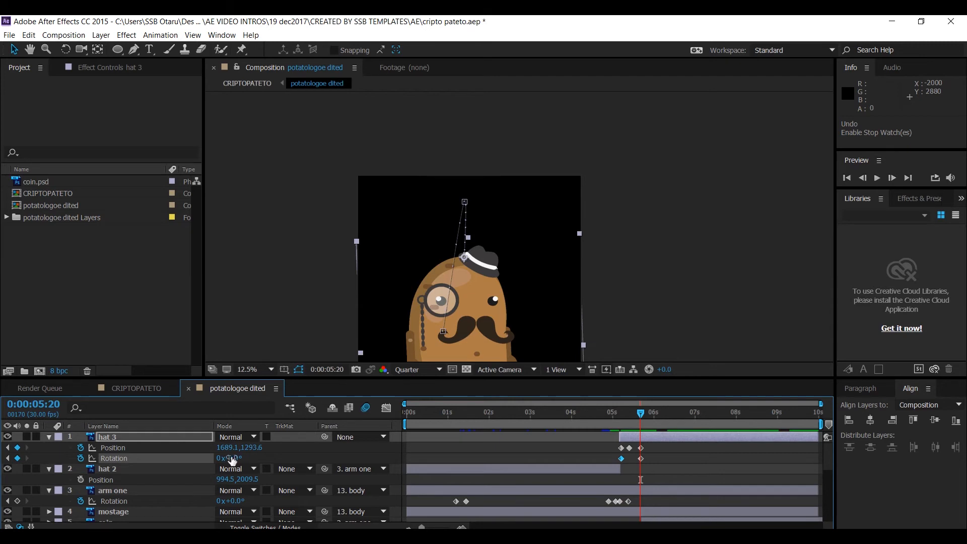
left_click_drag(232, 458, 612, 492)
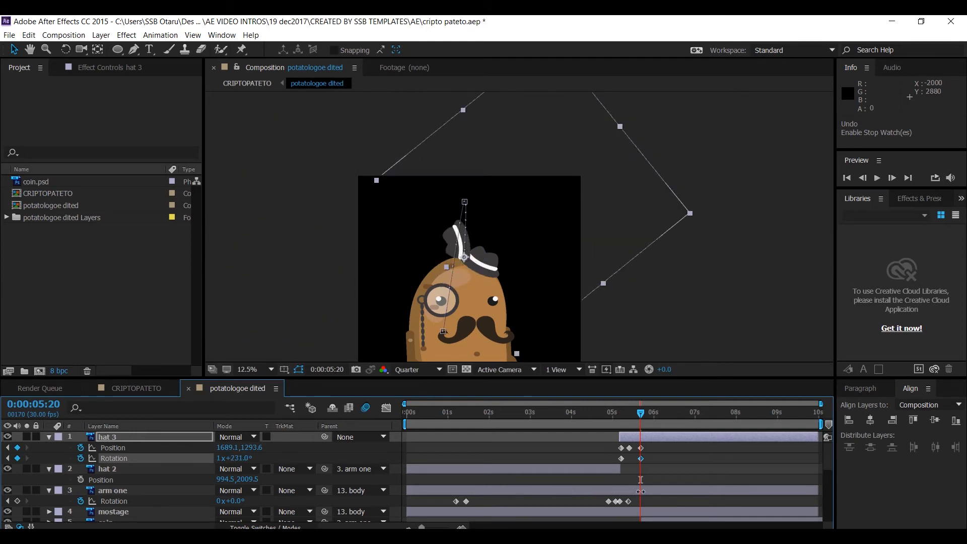
left_click_drag(641, 492, 744, 526)
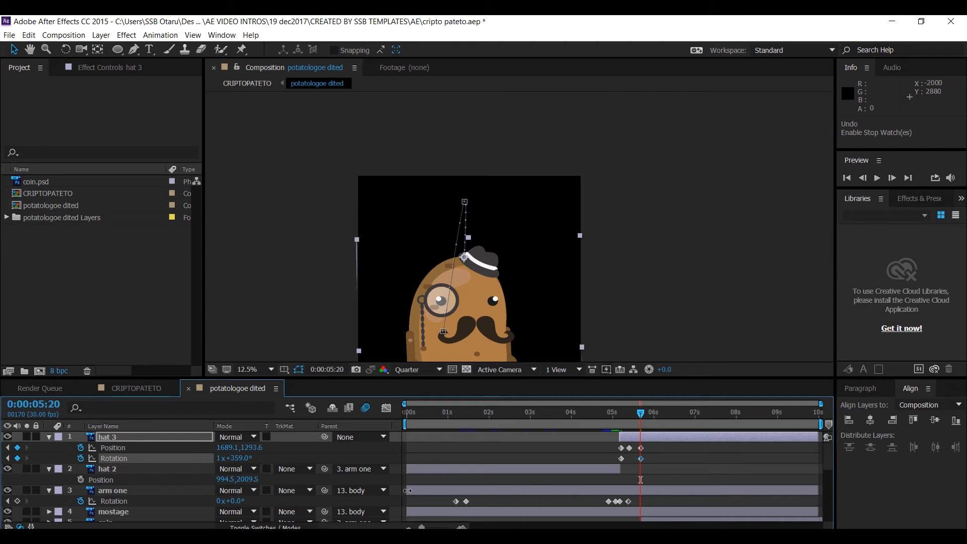
Step: Hide the original hat layer so only hat 3 shows at the landing
scroll(121, 504, "down", 10)
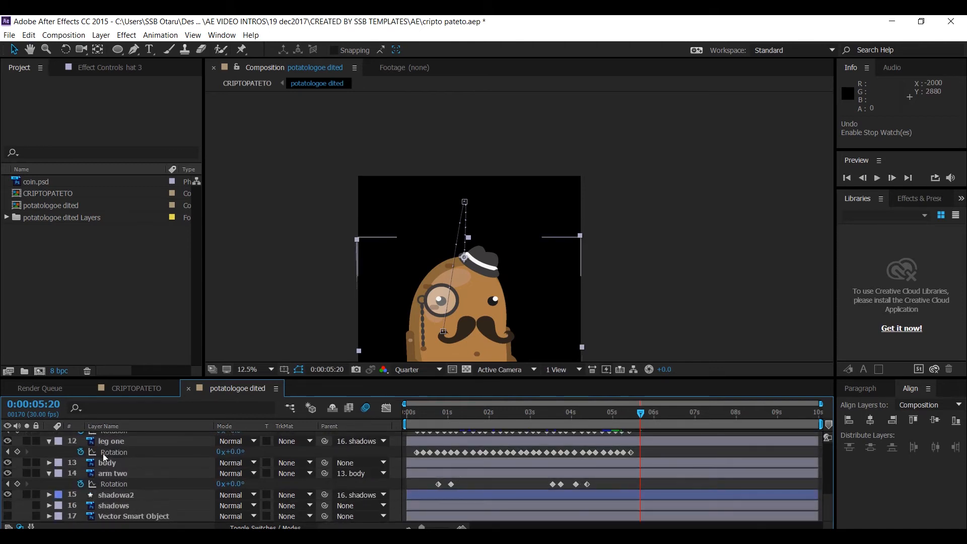
scroll(115, 491, "up", 5)
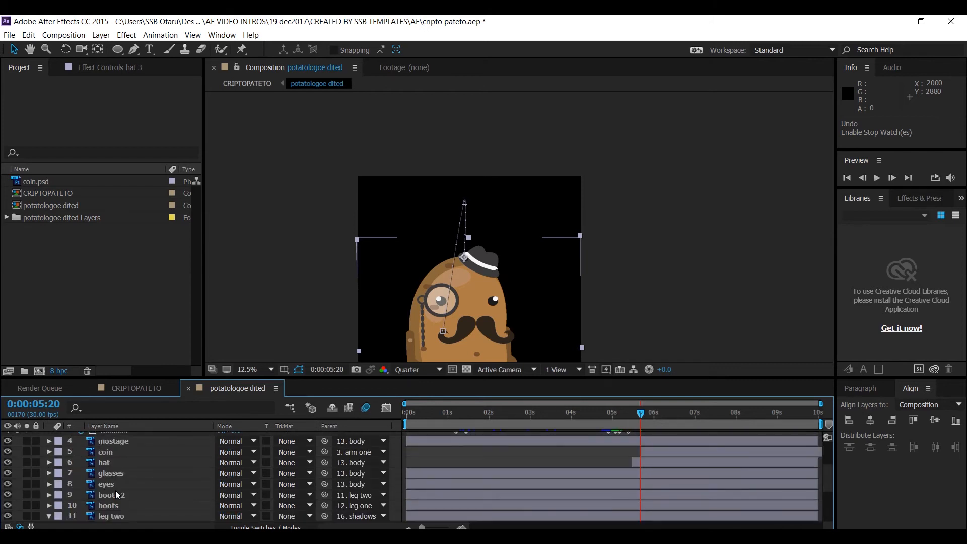
left_click(8, 462)
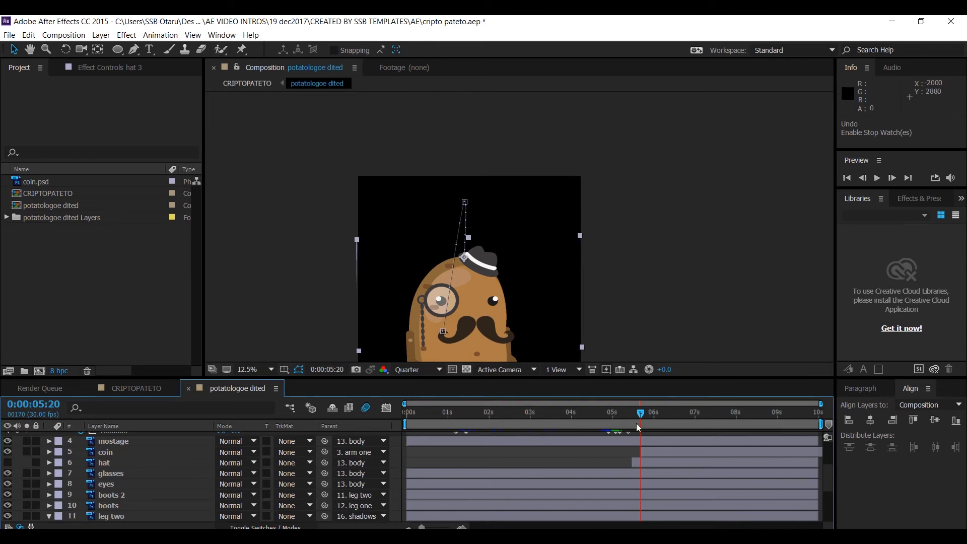
Step: Set the work area from 0:00:04:00 to 0:00:05:27 and preview the hat throw
left_click_drag(560, 411, 551, 415)
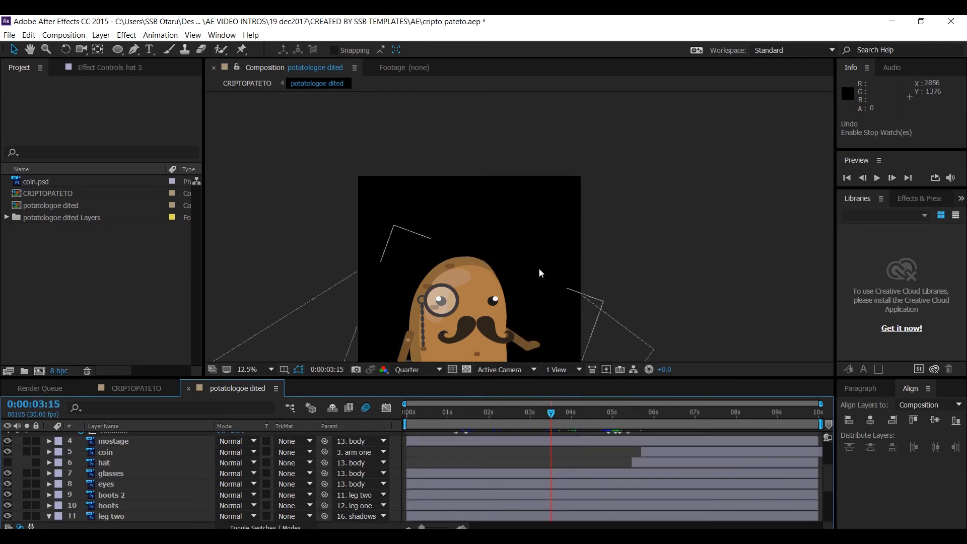
scroll(534, 257, "down", 2)
scroll(524, 243, "up", 1)
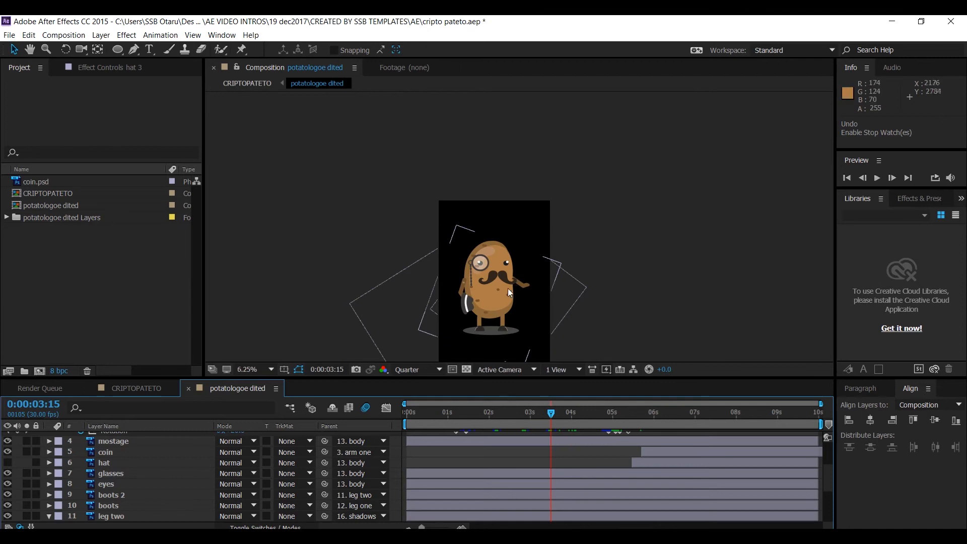
scroll(500, 255, "up", 1)
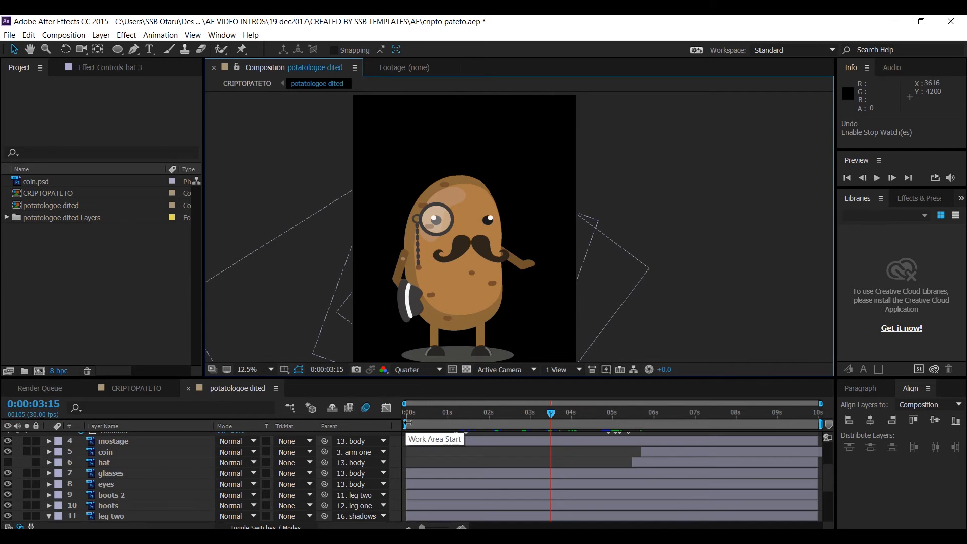
left_click_drag(408, 427, 573, 434)
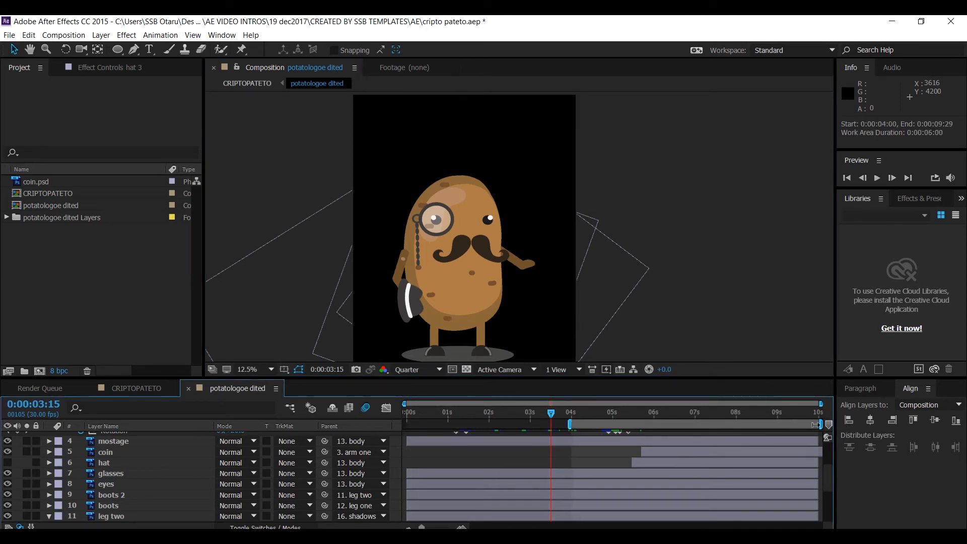
left_click_drag(823, 429, 648, 422)
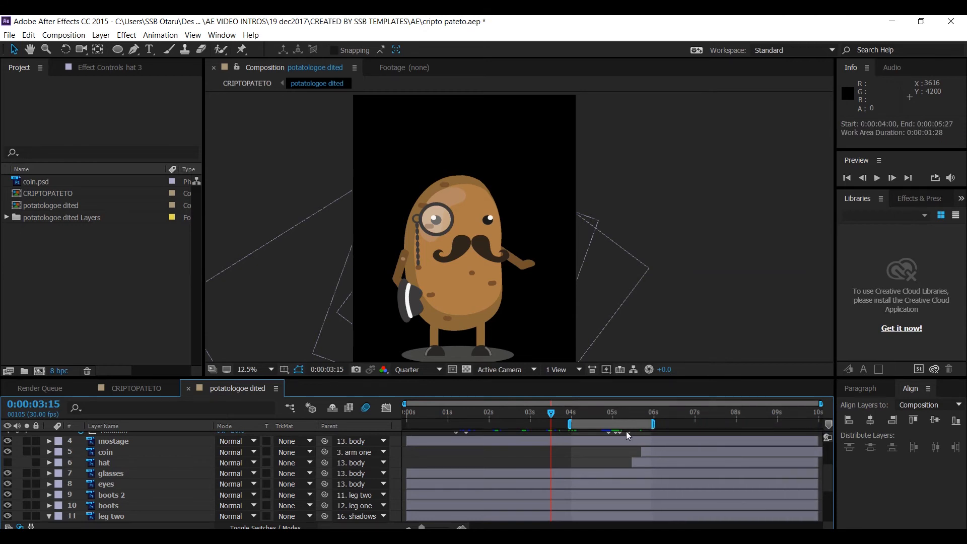
key("space")
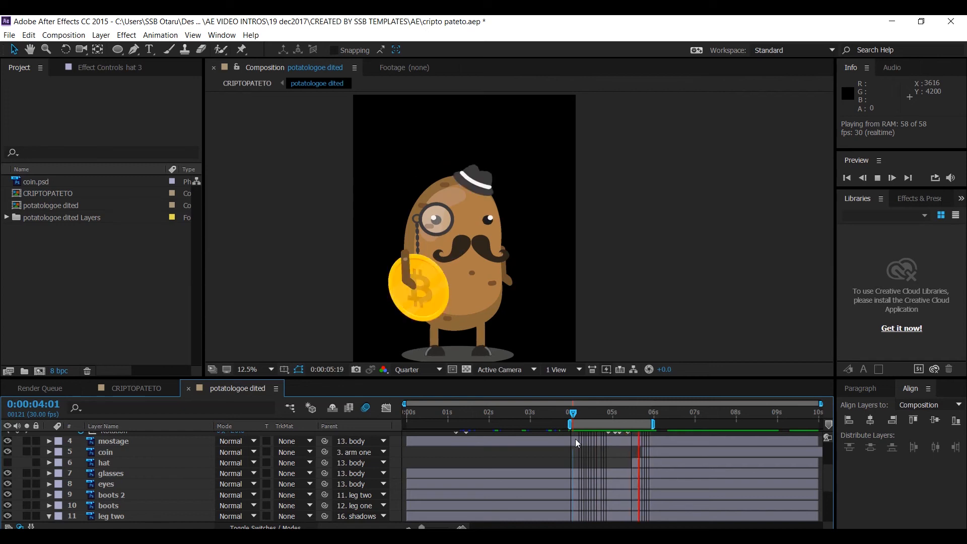
key("space")
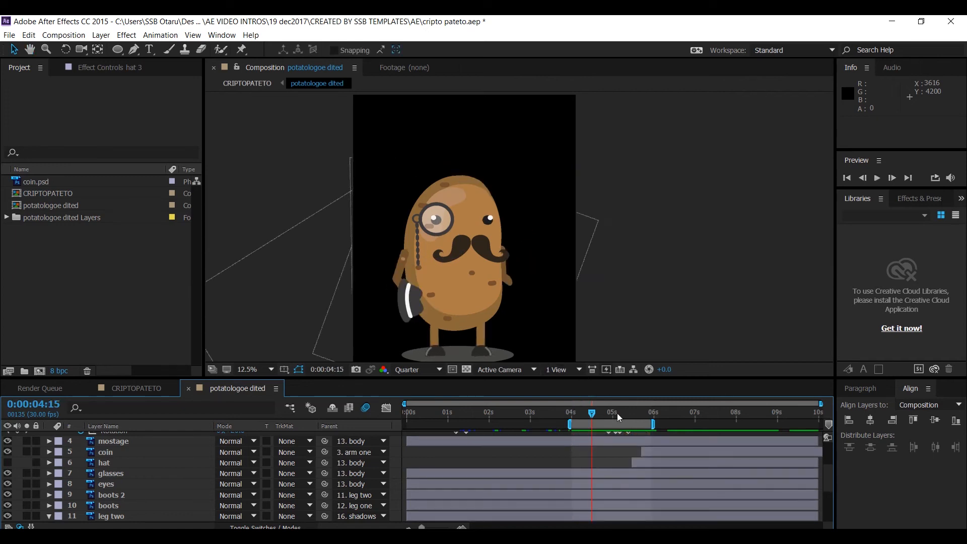
Step: Change hat 3's Rotation at the 0:00:05:20 landing keyframe to 0x+1.0°
mouse_move(608, 413)
left_mouse_down()
mouse_move(578, 413)
mouse_move(632, 401)
mouse_move(620, 403)
left_mouse_up()
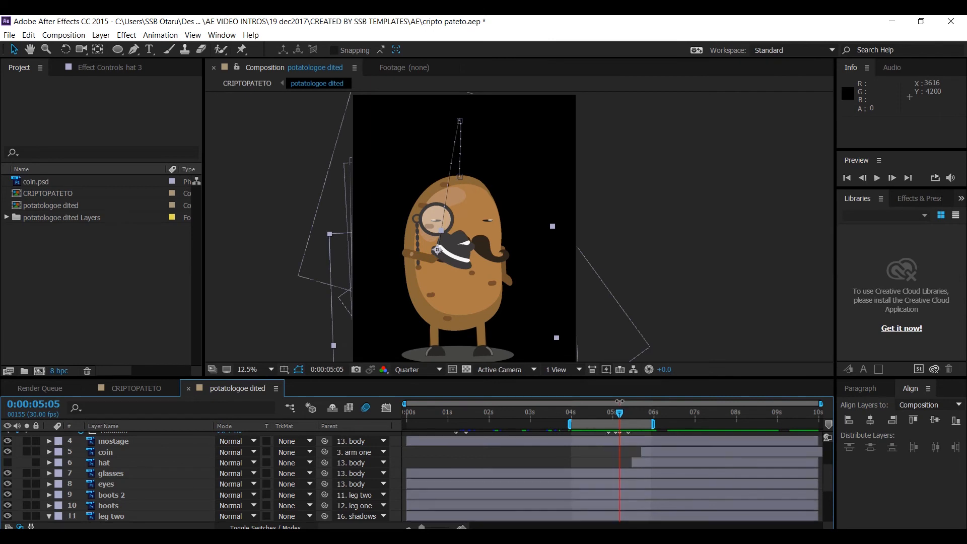
scroll(146, 455, "up", 3)
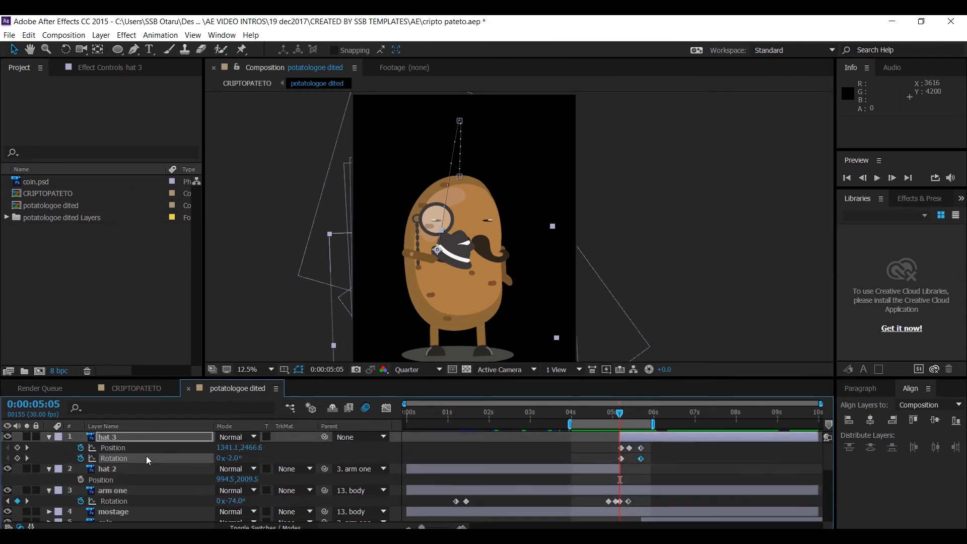
scroll(179, 448, "up", 1)
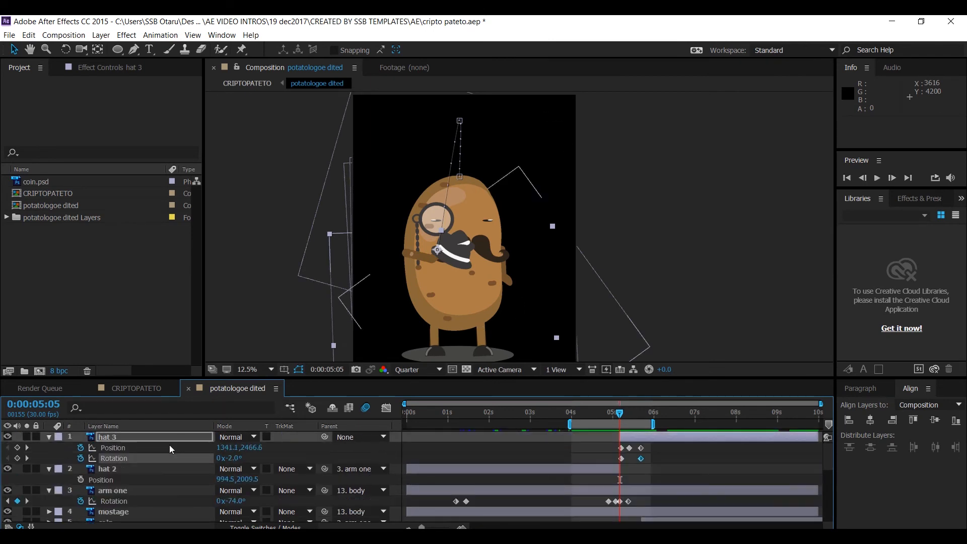
left_click(144, 437)
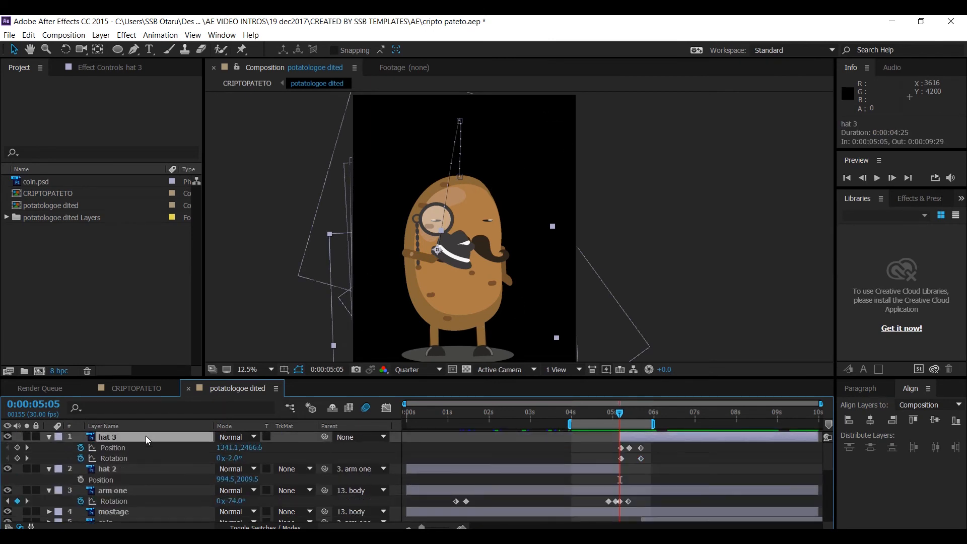
left_click(27, 459)
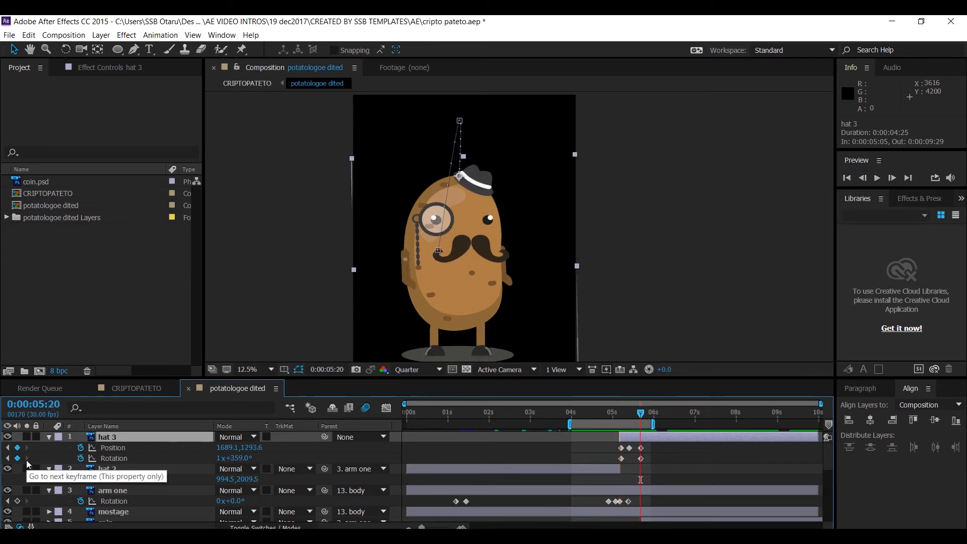
left_click(235, 458)
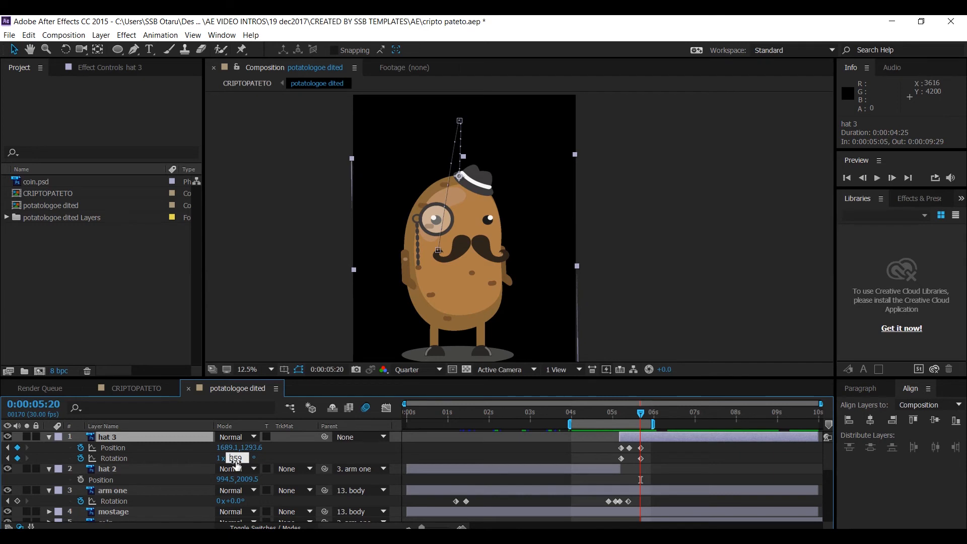
type("-")
key("Return")
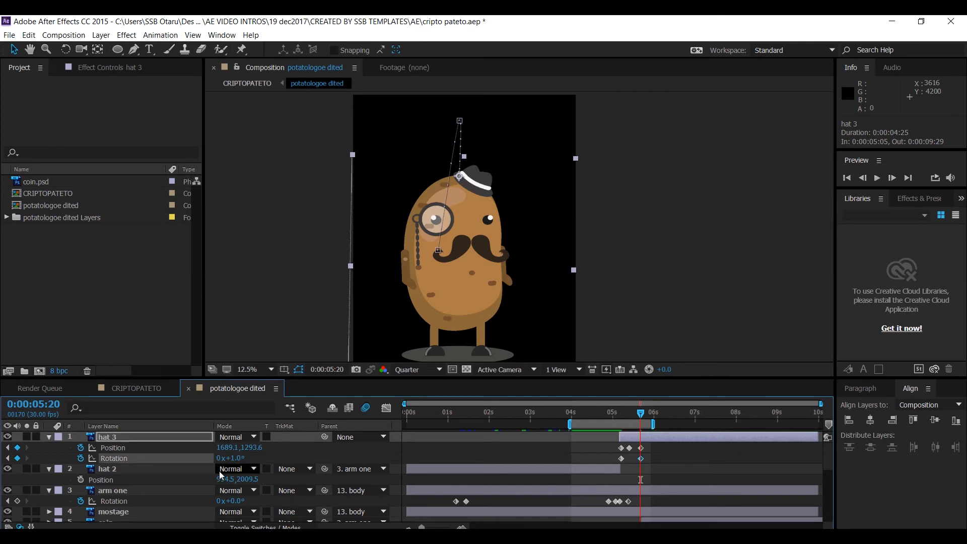
Step: Reverse hat 3's spin by setting its Rotation at 0:00:05:20 to -2x-2.0°
left_click(243, 460)
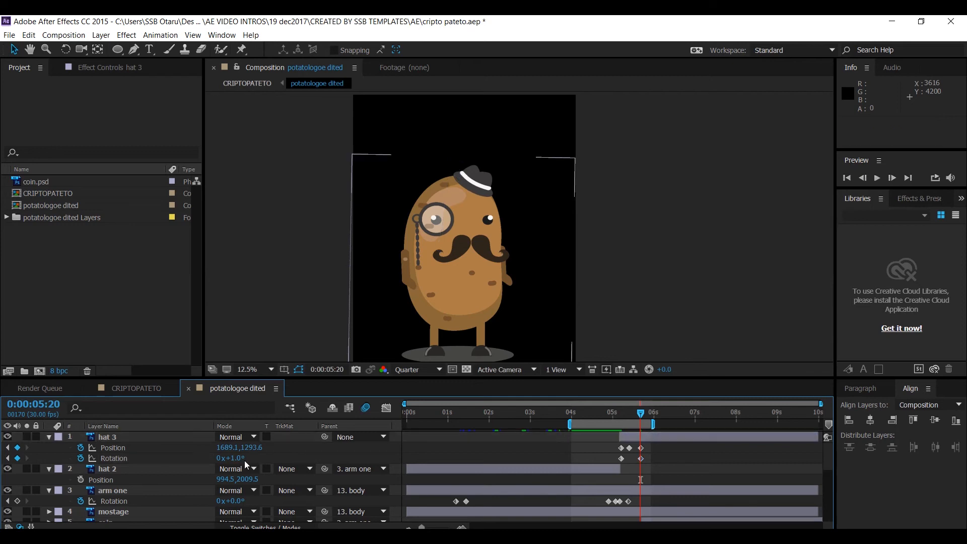
left_click_drag(233, 457, 96, 520)
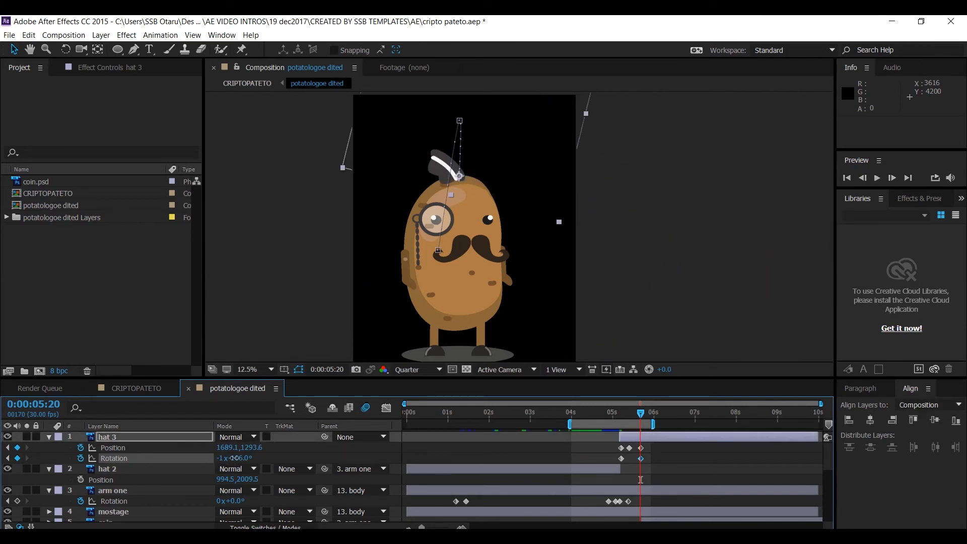
left_click_drag(235, 458, 119, 467)
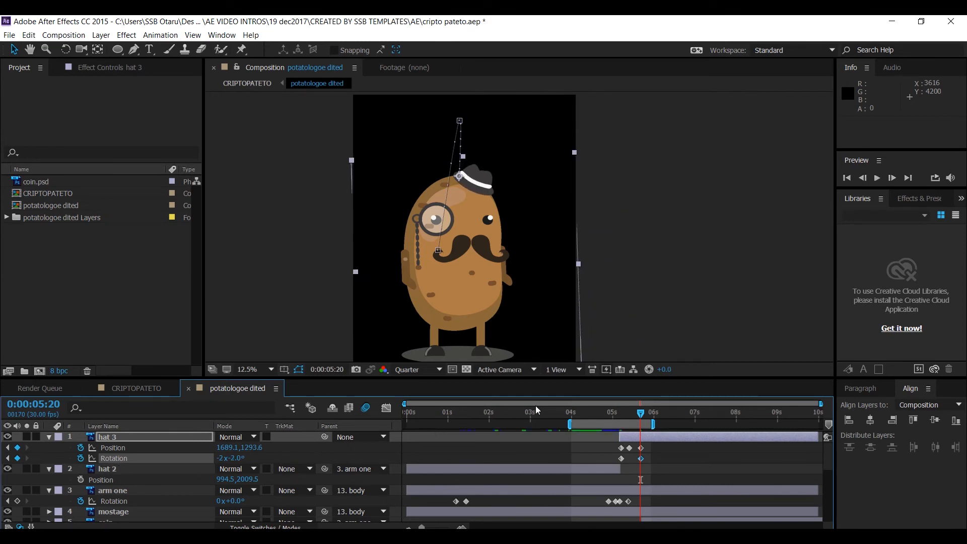
Step: Preview the reversed spin from 0:00:04:01, try moving hat 3's last Rotation keyframe to 0:00:05:15, and undo the move
left_click_drag(579, 415, 573, 415)
key("space")
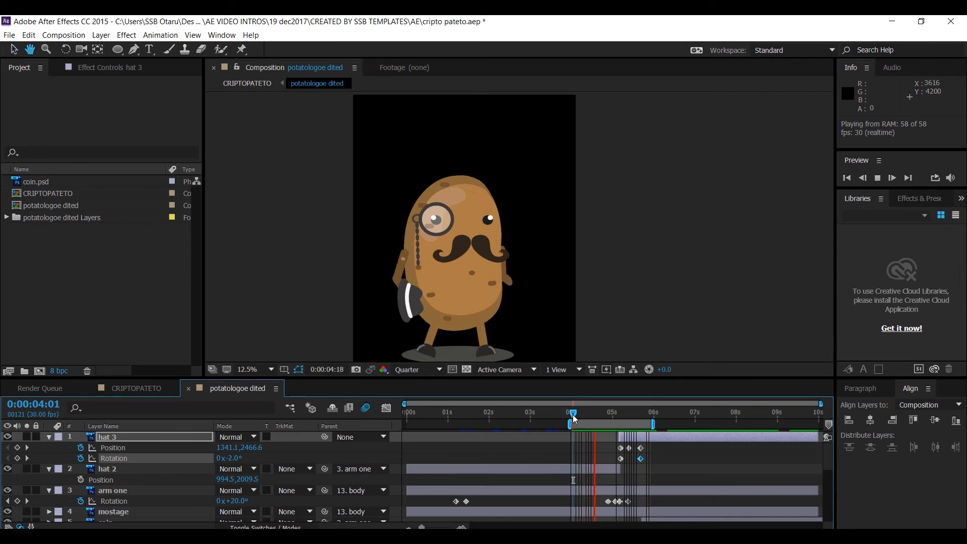
key("space")
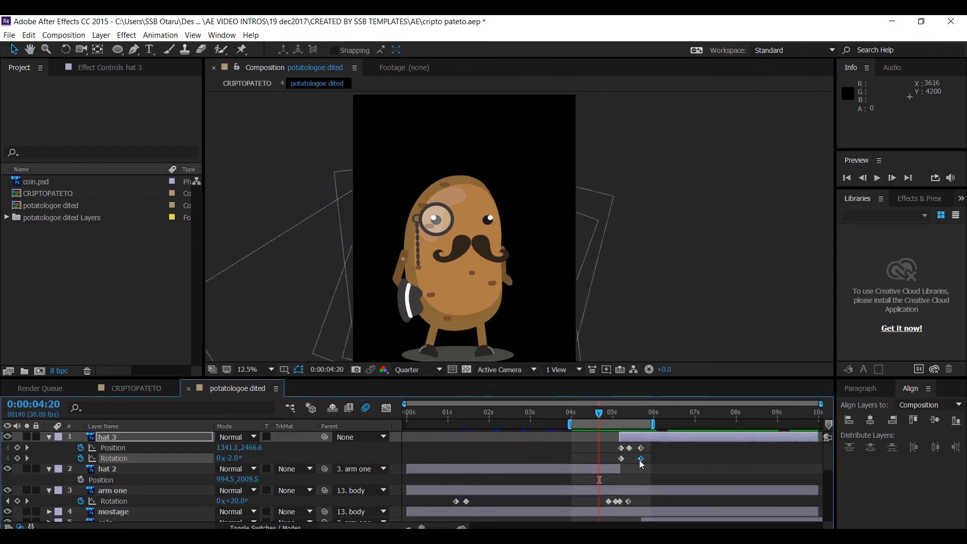
left_click_drag(639, 461, 633, 461)
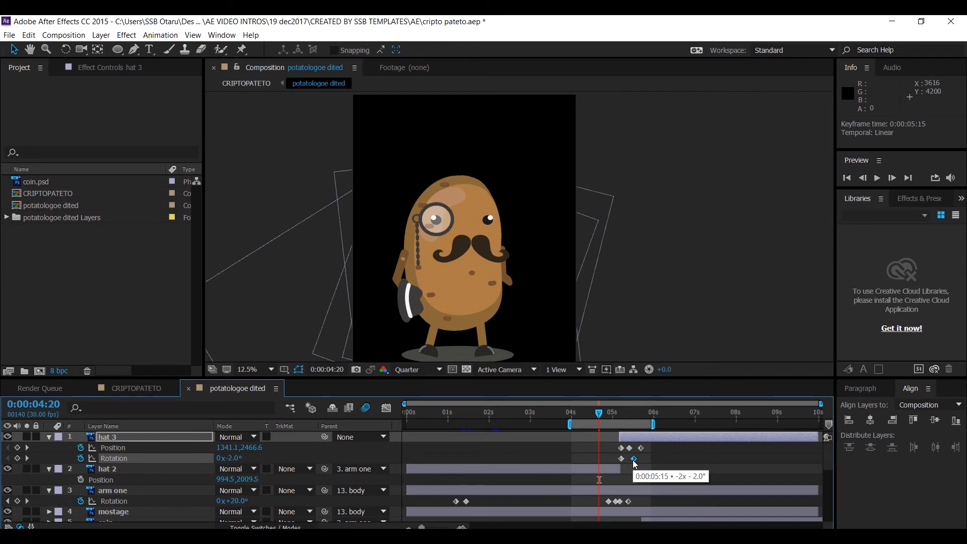
key("ctrl+z")
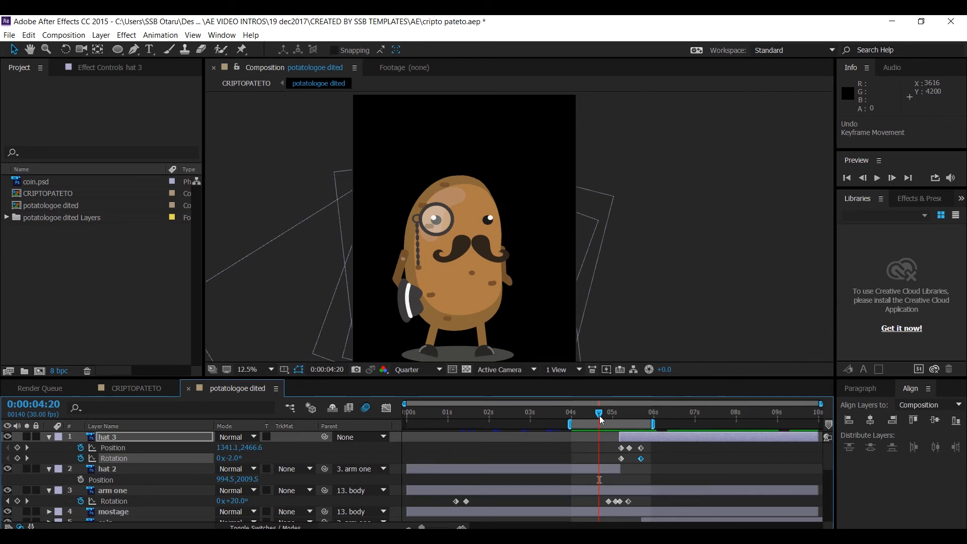
Step: Set hat 3's Rotation at the 0:00:05:20 landing keyframe to -1x+0.0°
left_click_drag(600, 415, 612, 417)
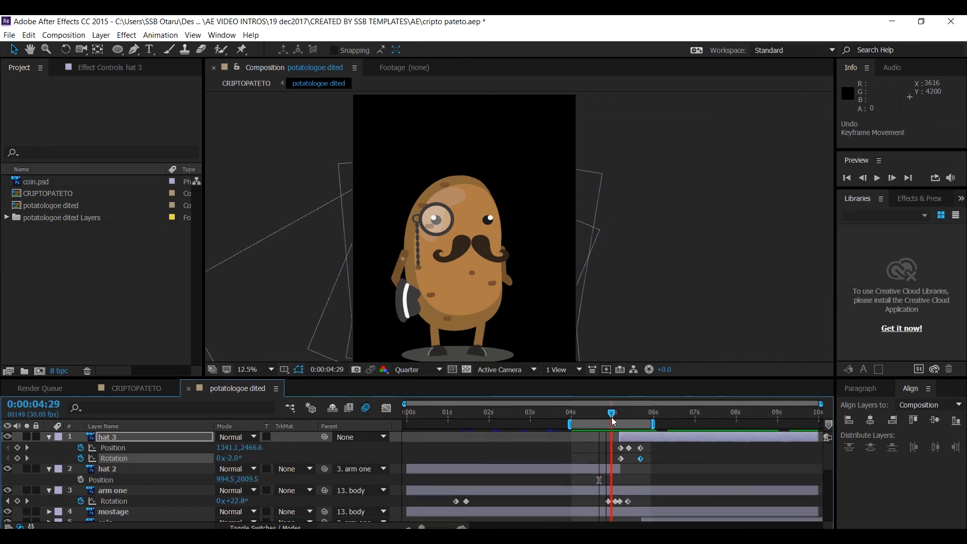
left_click(26, 458)
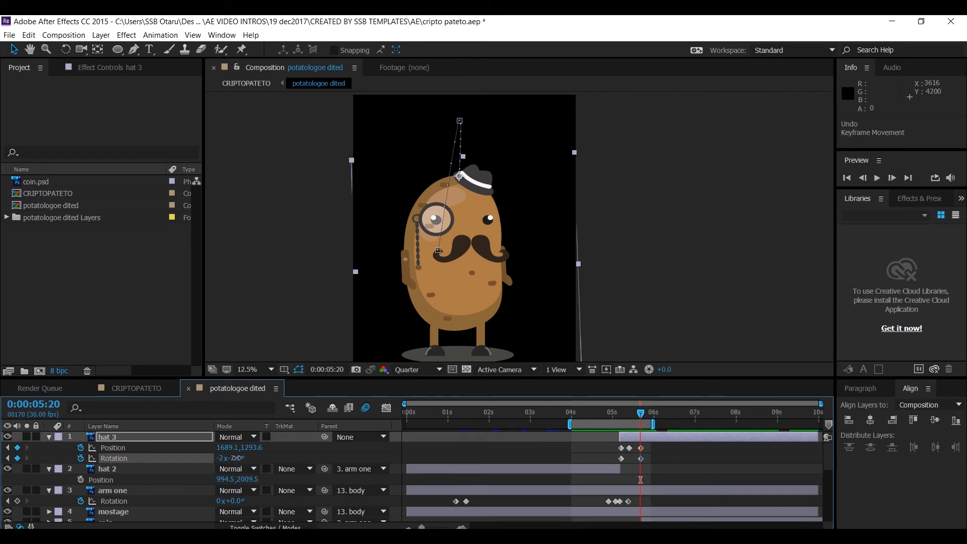
left_click_drag(237, 458, 458, 451)
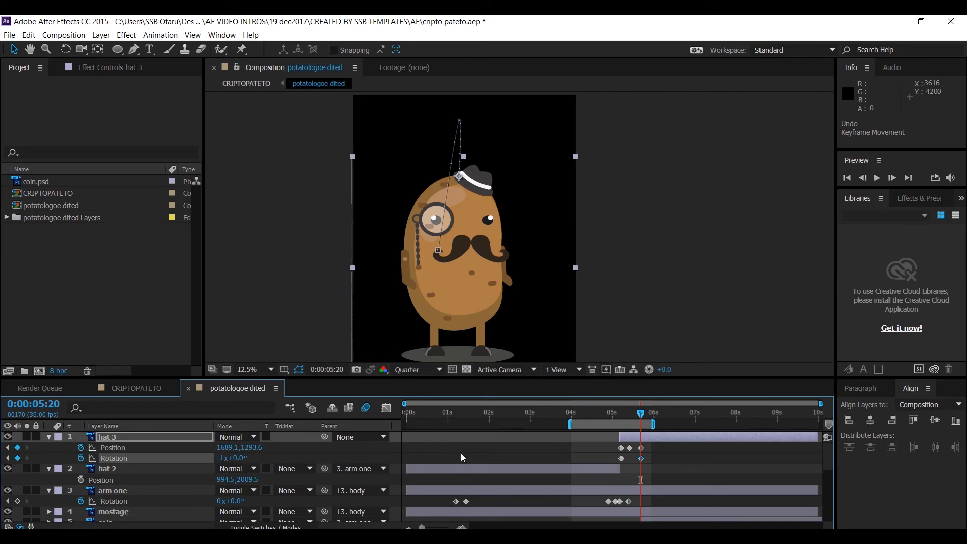
Step: Preview the hat throw from 0:00:04:01 and move hat 3's last Rotation keyframe to 0:00:05:14
left_click(573, 413)
key("space")
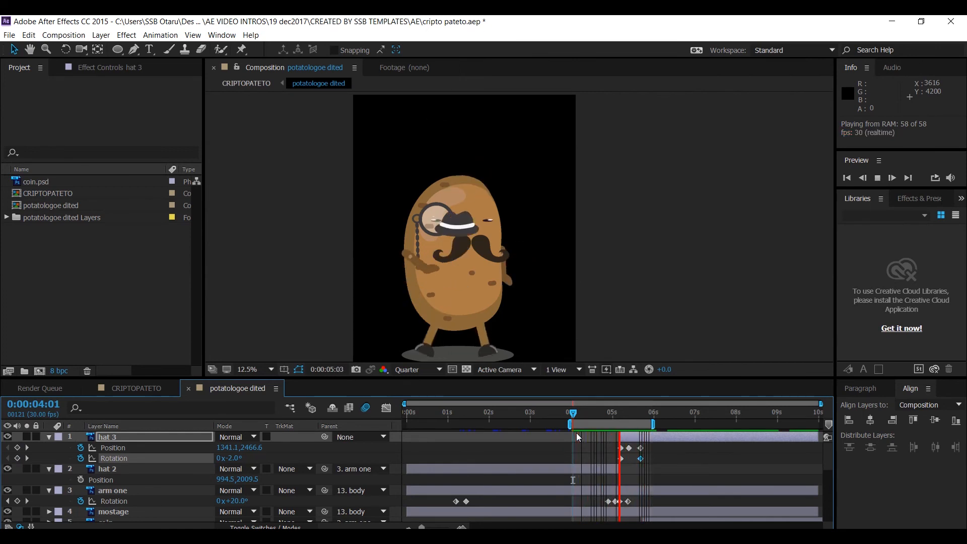
key("space")
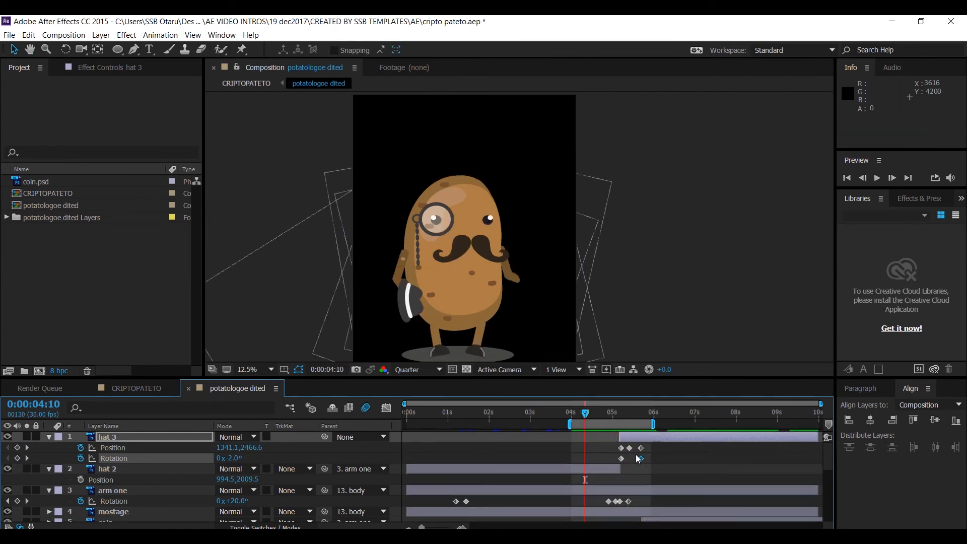
left_click_drag(641, 459, 633, 458)
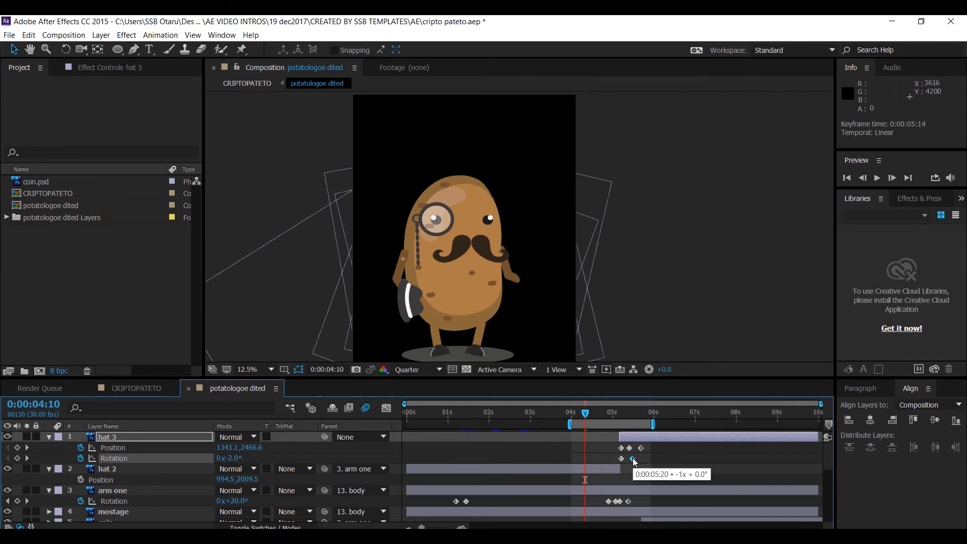
Step: Check the hat's landing frames and set hat 3's Rotation at the 0:00:05:14 keyframe to -1x-32.0°
left_click_drag(585, 413, 638, 418)
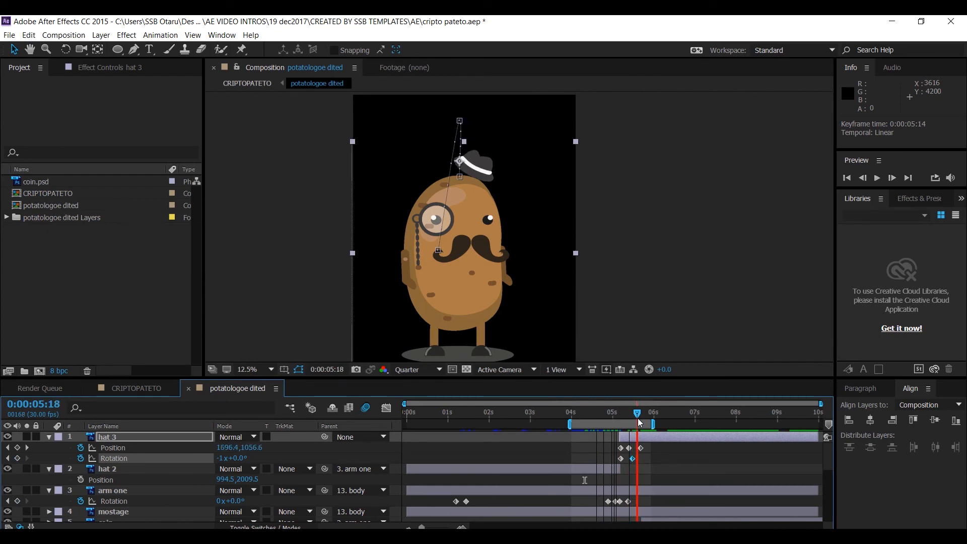
left_click_drag(637, 418, 642, 420)
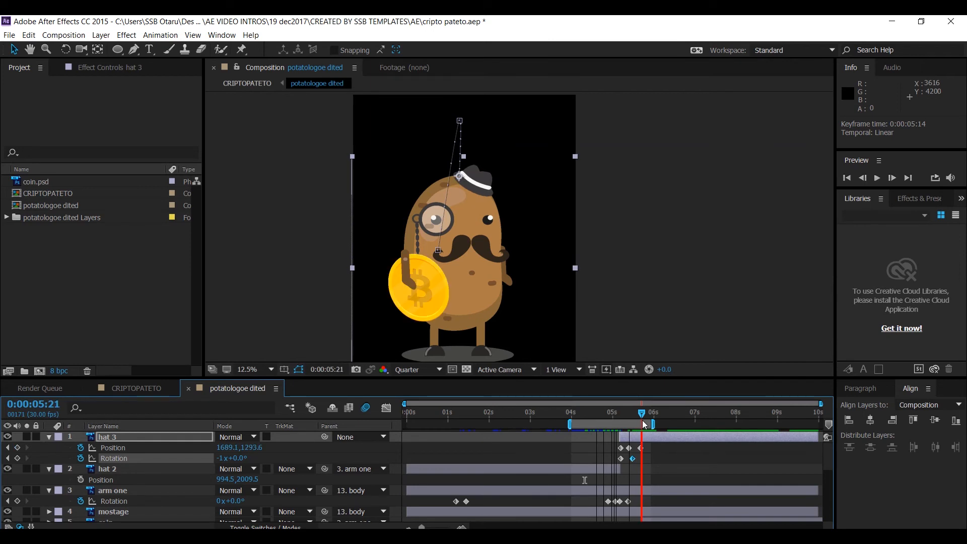
key("Page_Up")
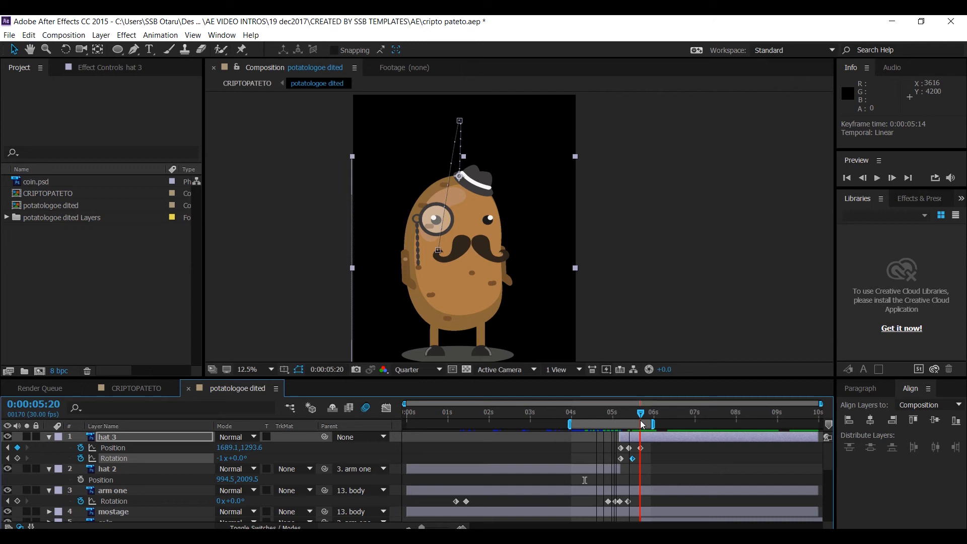
left_click_drag(641, 420, 632, 418)
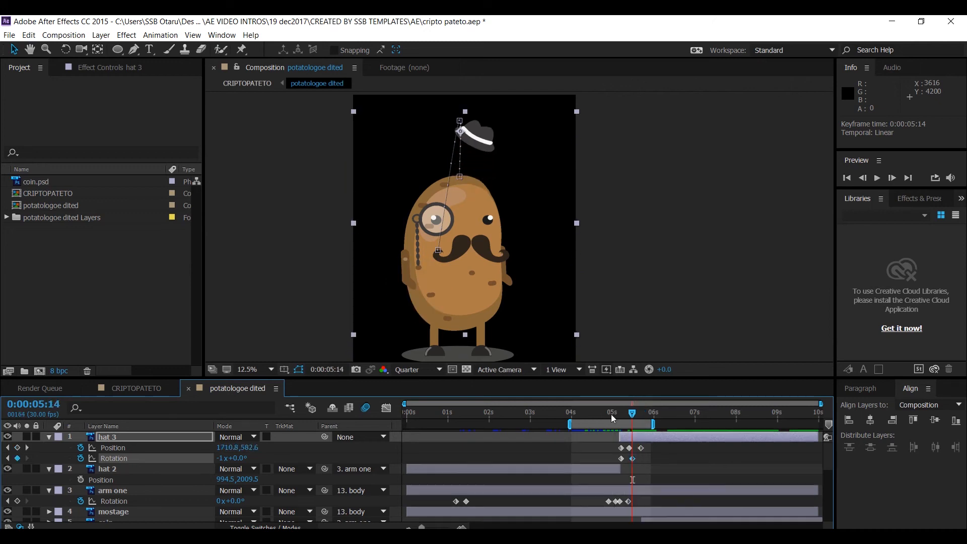
left_click(7, 458)
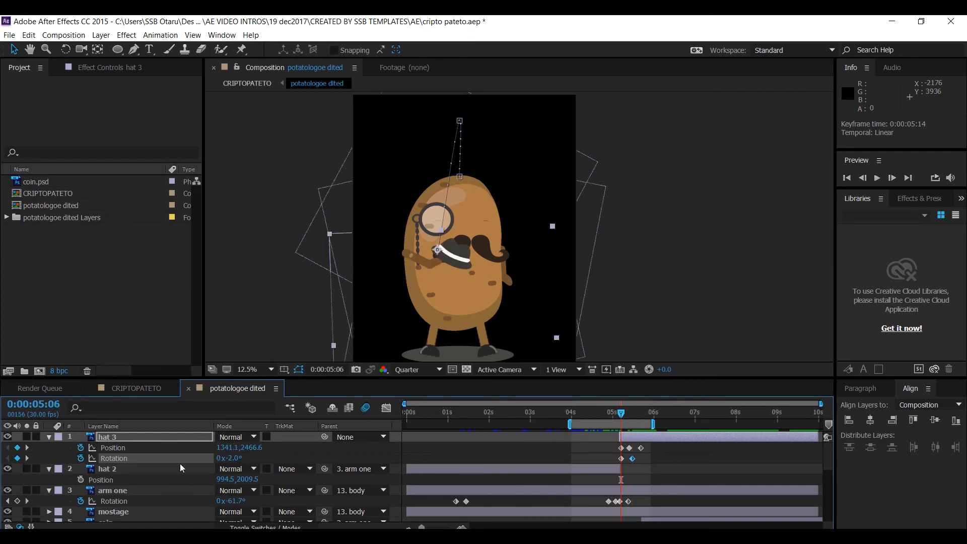
left_click(233, 458)
left_click(26, 458)
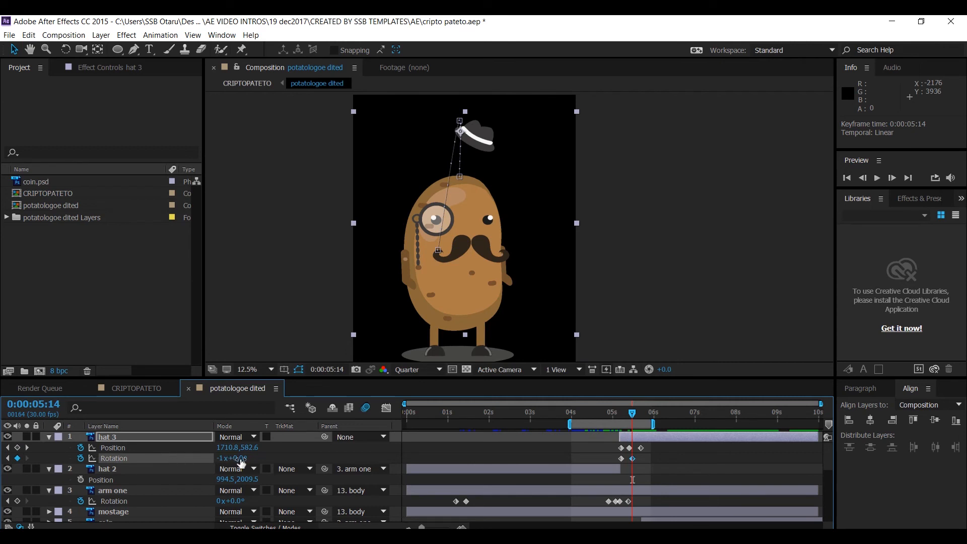
left_click_drag(237, 461, 221, 461)
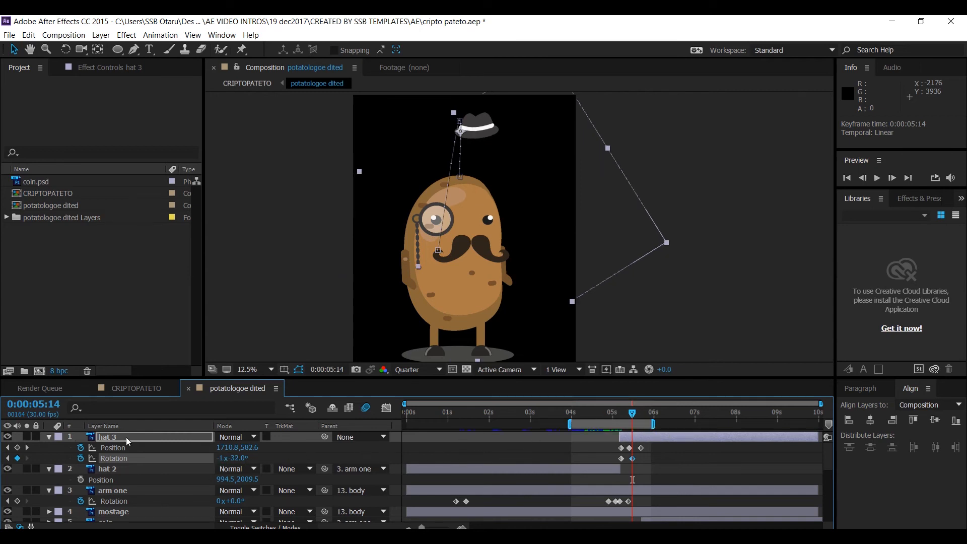
Step: Key hat 3's Rotation at -1x-1.0° at 0:00:05:20 and move its -1x-32.0° keyframe to 0:00:05:12
left_click(28, 448)
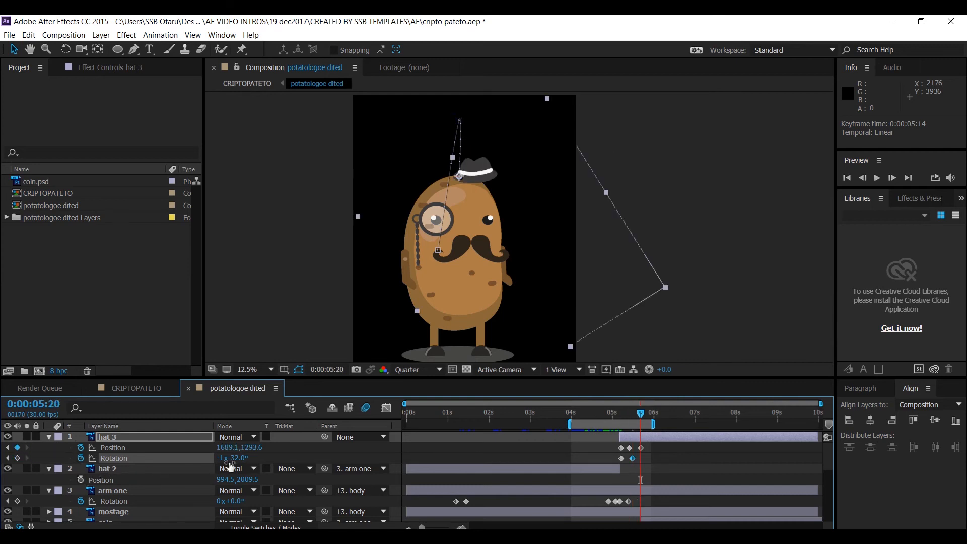
left_click_drag(235, 458, 256, 460)
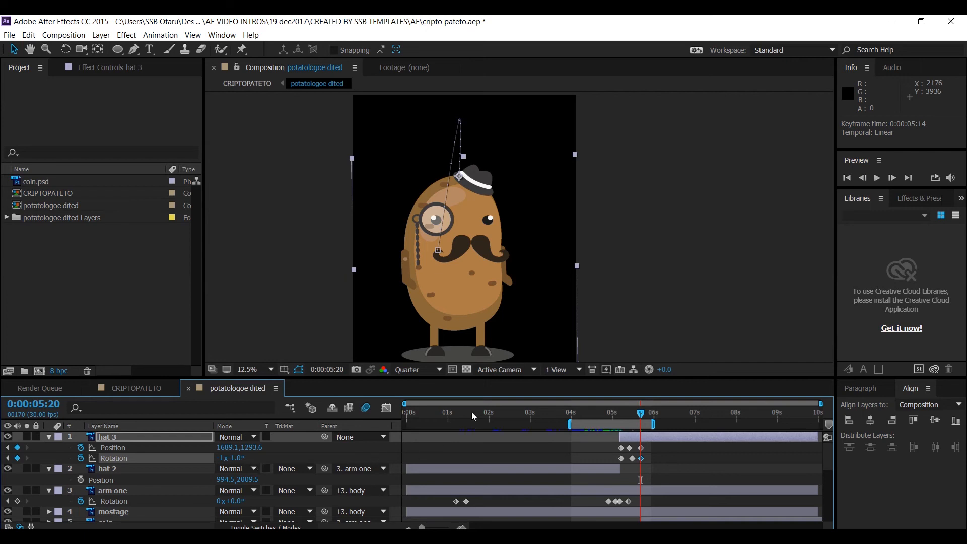
left_click_drag(404, 403, 584, 404)
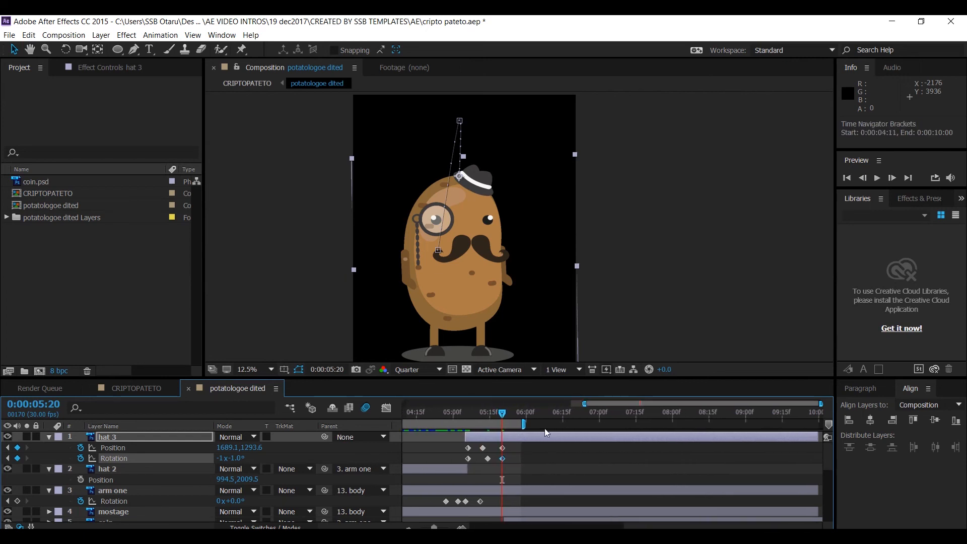
left_click(489, 459)
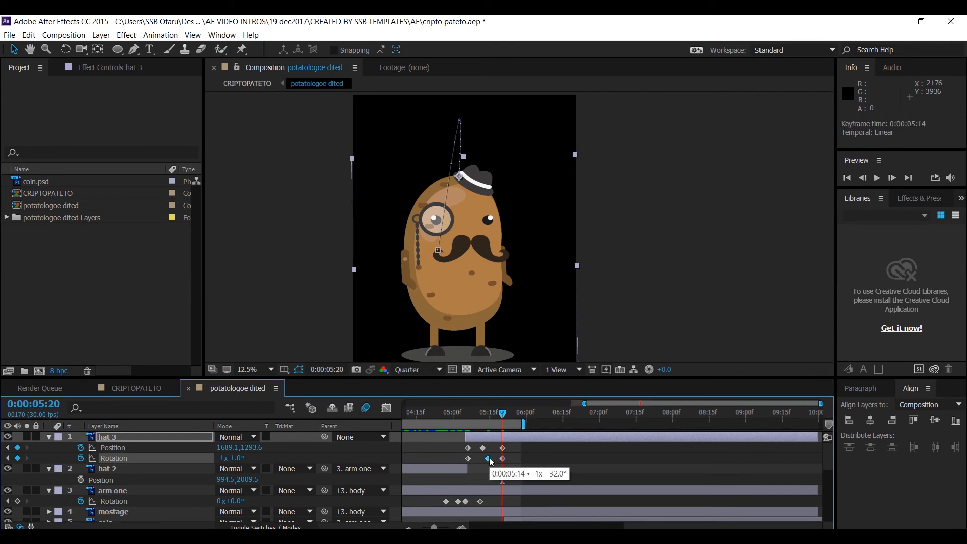
left_click_drag(491, 461, 485, 462)
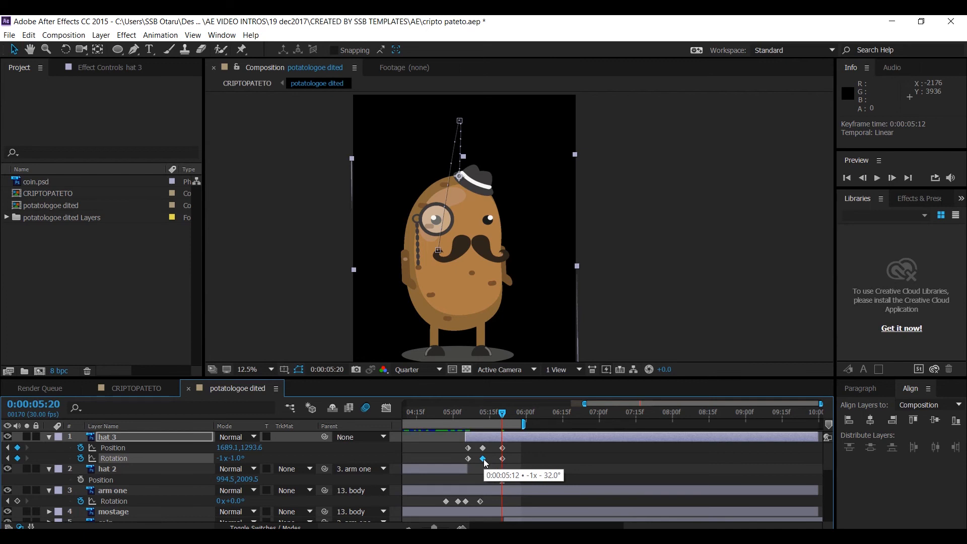
Step: Duplicate hat 3's -1x-32.0° Rotation keyframe and retime the last three keyframes to 0:00:05:13 and 0:00:05:20 for -32.0°, and 0:00:05:23 for -1.0°
key("ctrl+c")
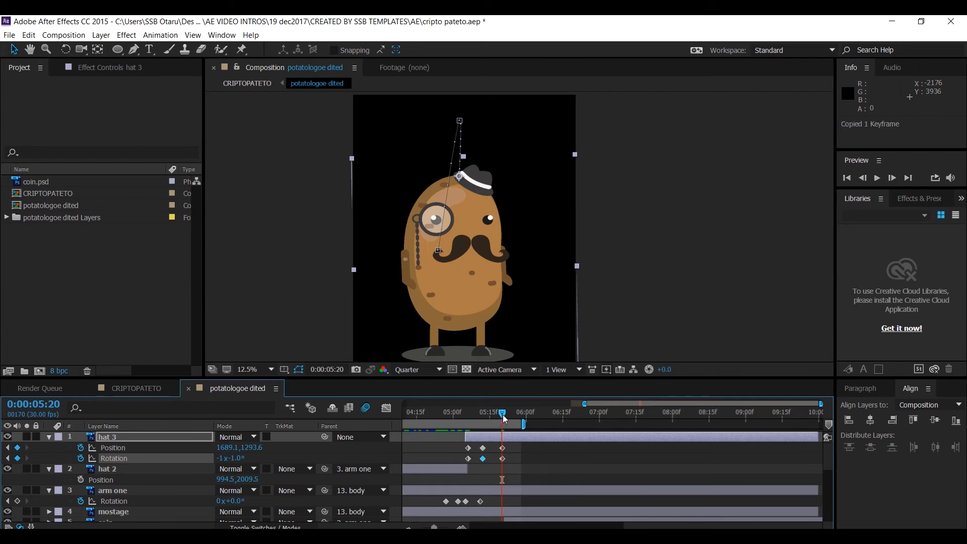
left_click_drag(503, 417, 496, 417)
key("ctrl+v")
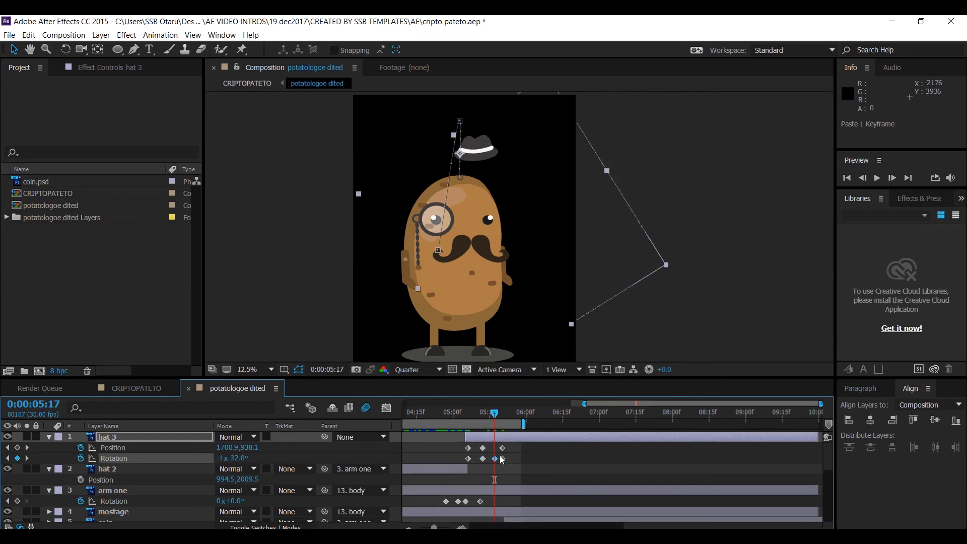
left_click_drag(516, 456, 488, 459)
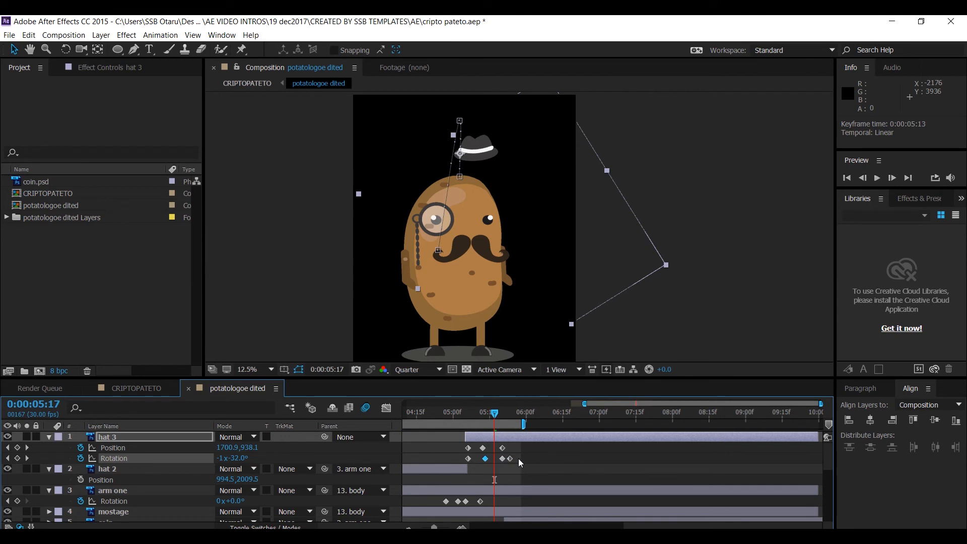
left_click(511, 458)
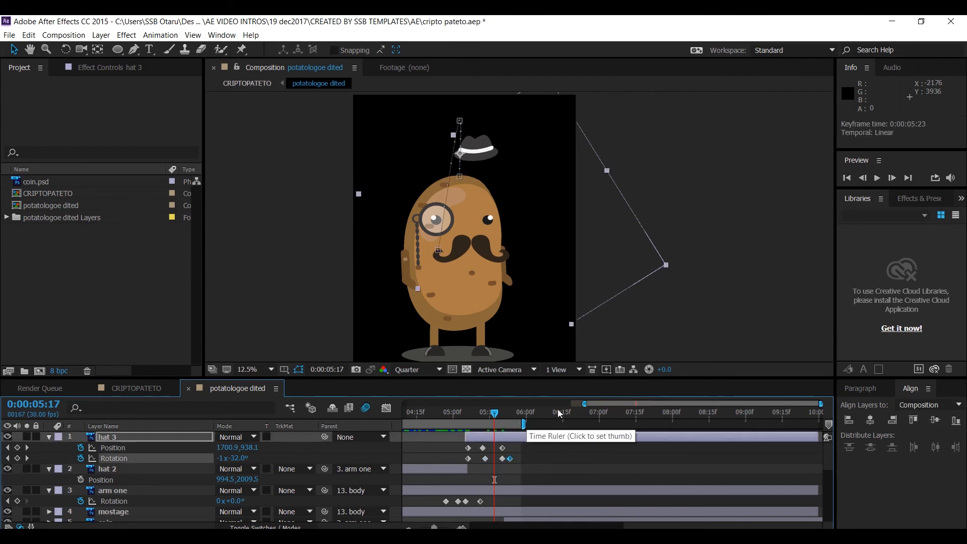
Step: Preview the retimed hat spin and landing over the work area, and save the project
left_click_drag(584, 404, 404, 404)
key("space")
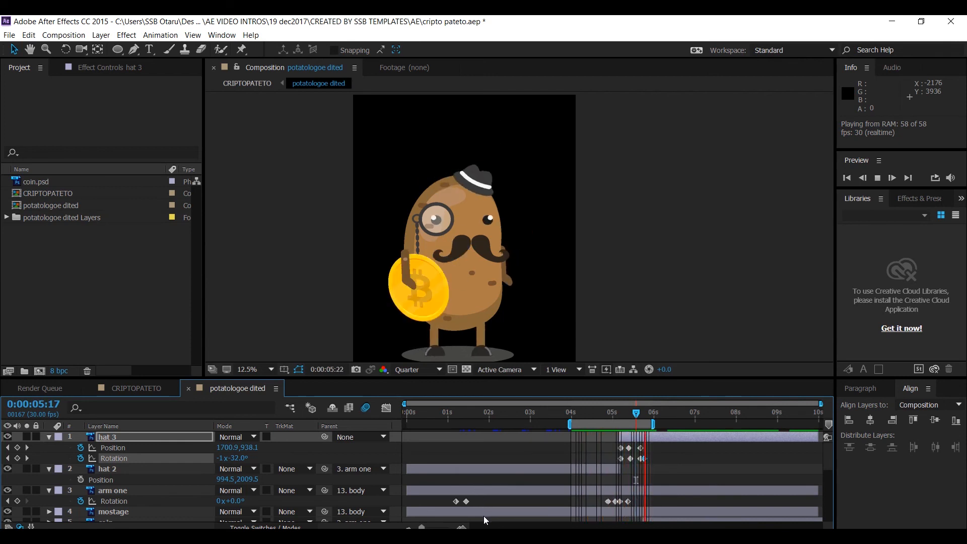
key("space")
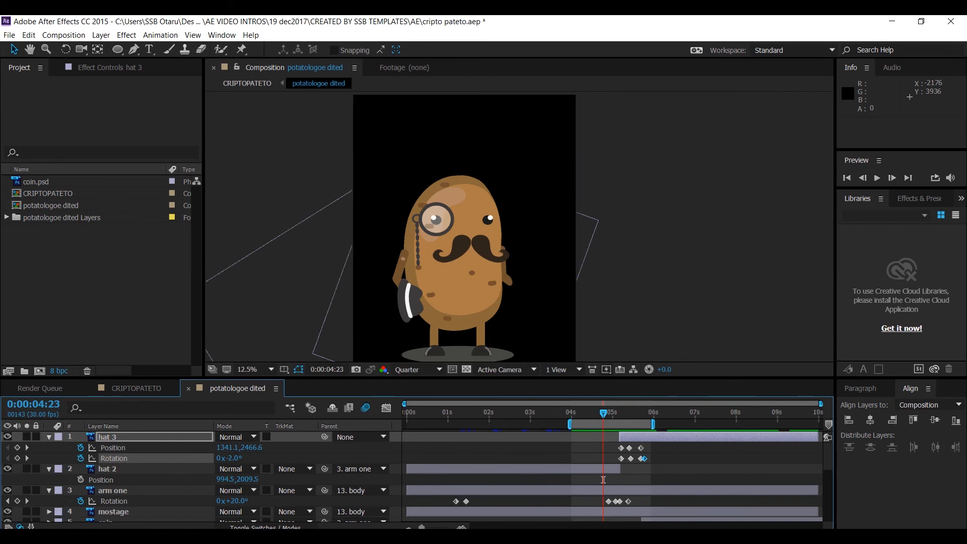
key("ctrl+s")
Step: Extend the CRIPTOPATETO composition's work area to about 0:00:06:17 and preview the whole potato animation from the start
left_click(134, 388)
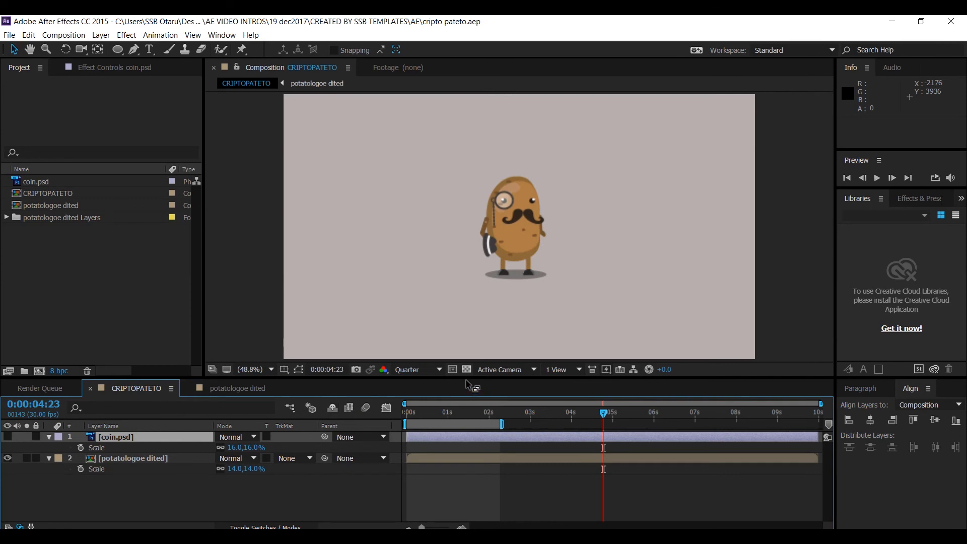
key("Home")
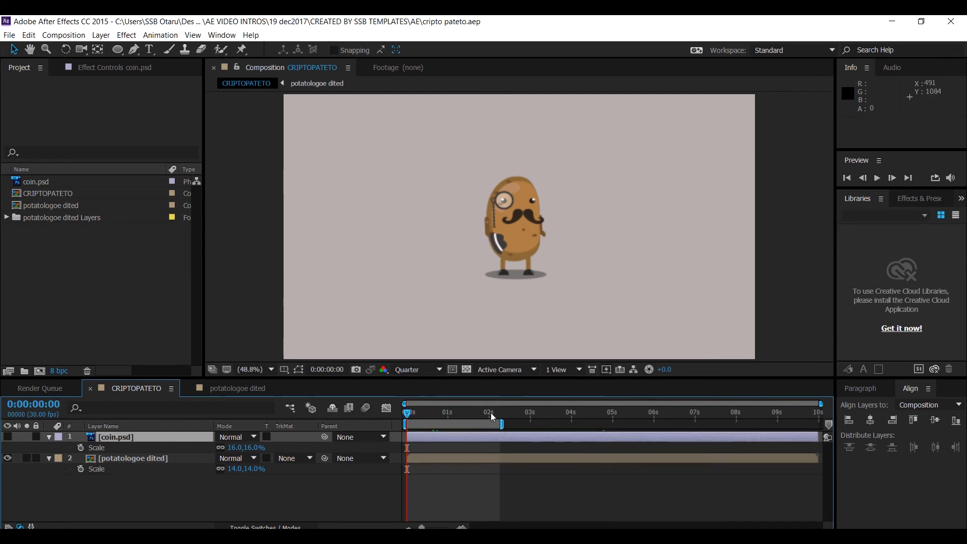
left_click_drag(502, 424, 620, 415)
key("space")
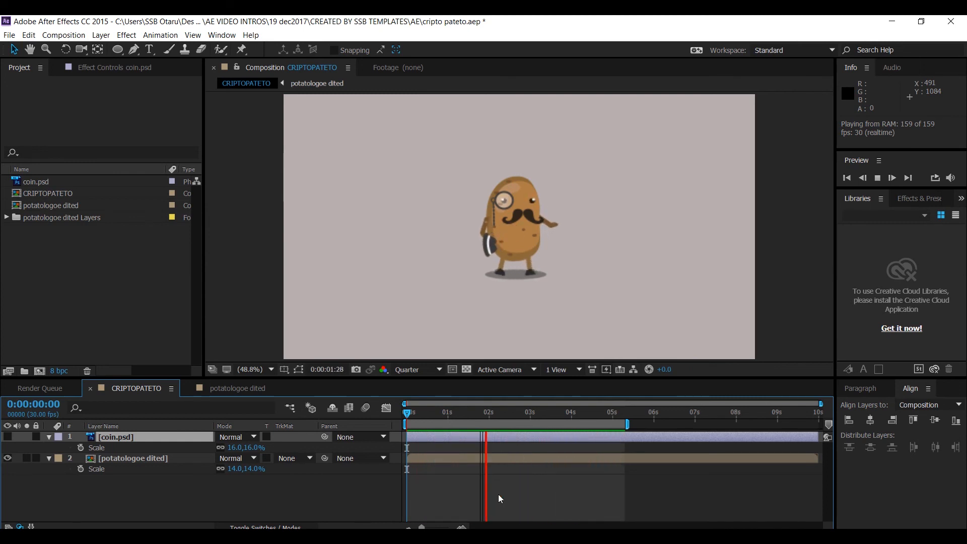
key("space")
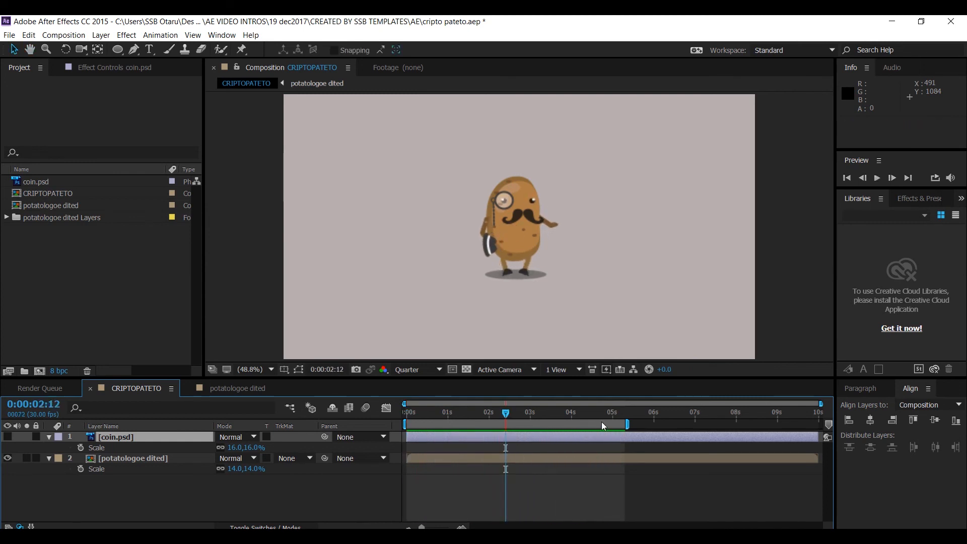
left_click_drag(628, 418, 679, 424)
key("space")
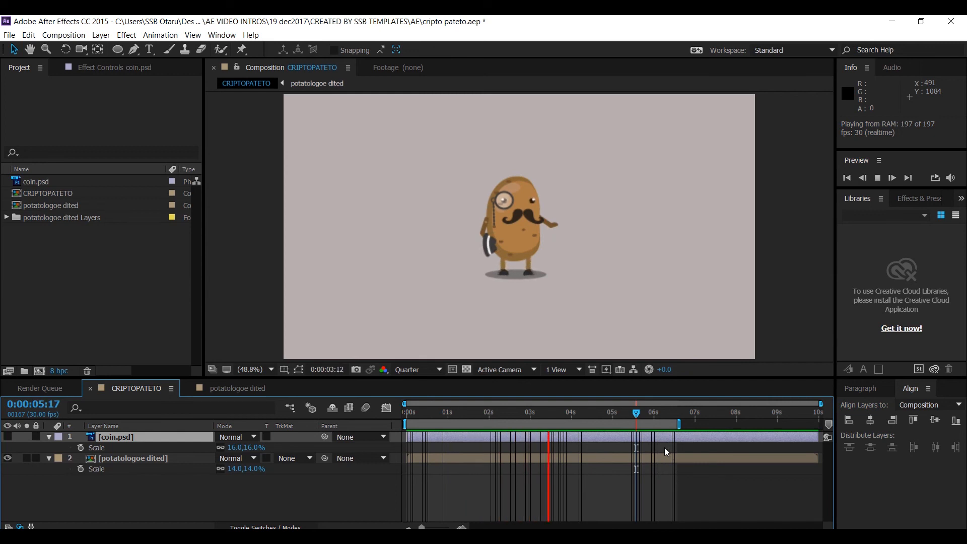
key("space")
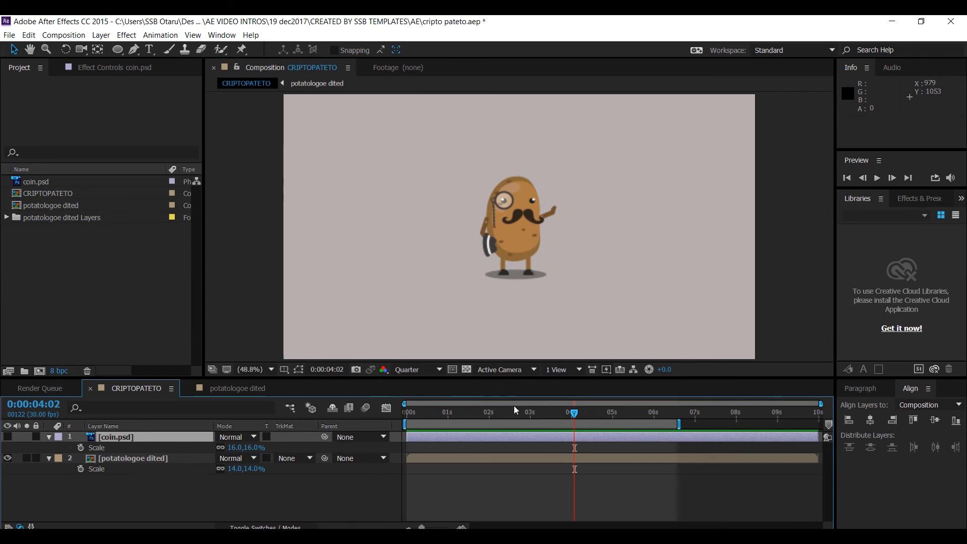
left_click_drag(576, 416, 615, 413)
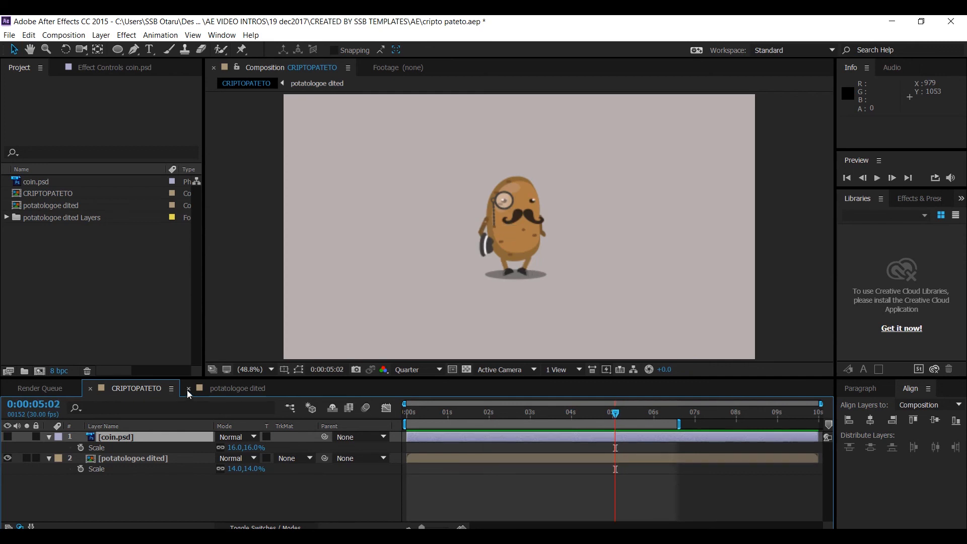
Step: Return to the potatologoe dited composition and extend its work area from 0:00:00:00 to 0:00:09:29
left_click(52, 392)
left_click(235, 389)
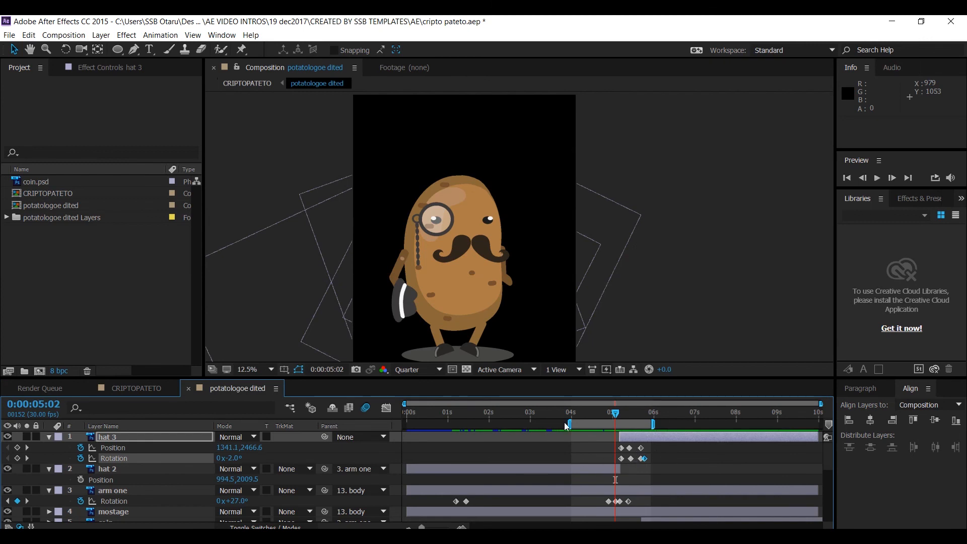
left_click_drag(572, 423, 405, 424)
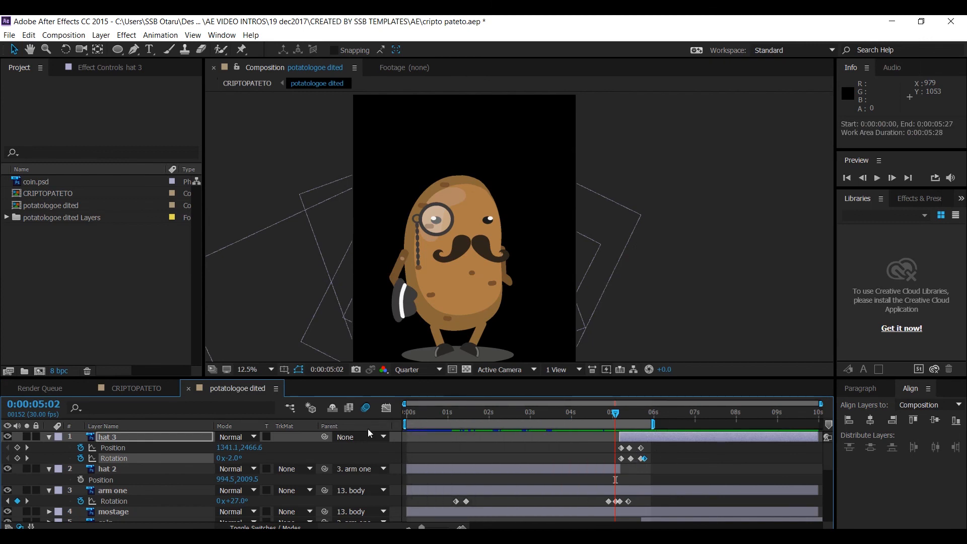
left_click(658, 414)
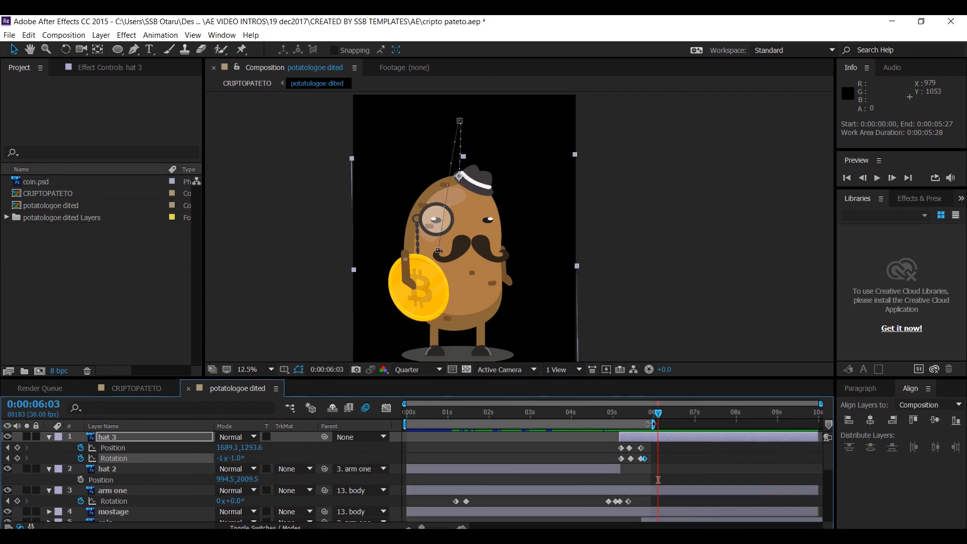
left_click_drag(653, 424, 820, 423)
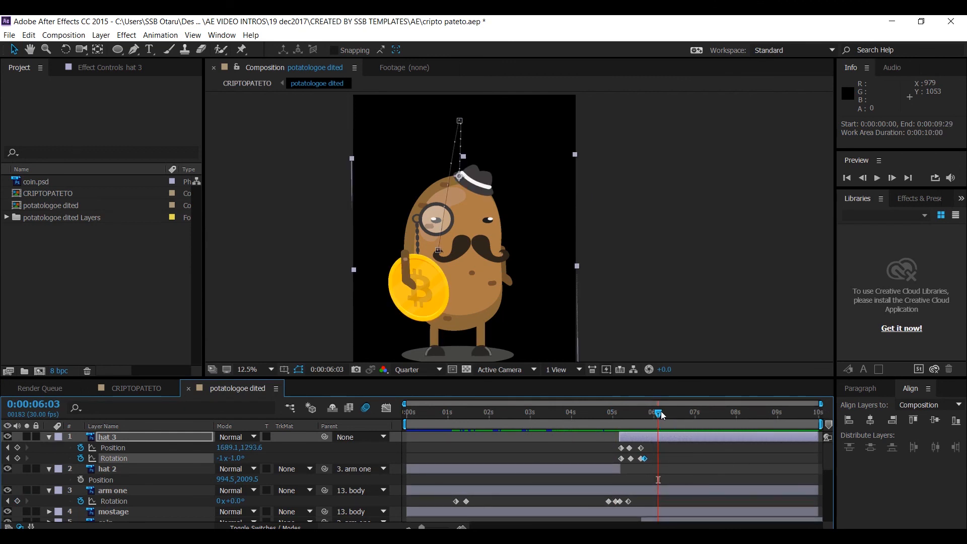
Step: Examine the frames around the hat's landing and where the leg Rotation keyframes end
left_click_drag(662, 413, 634, 426)
scroll(623, 476, "down", 7)
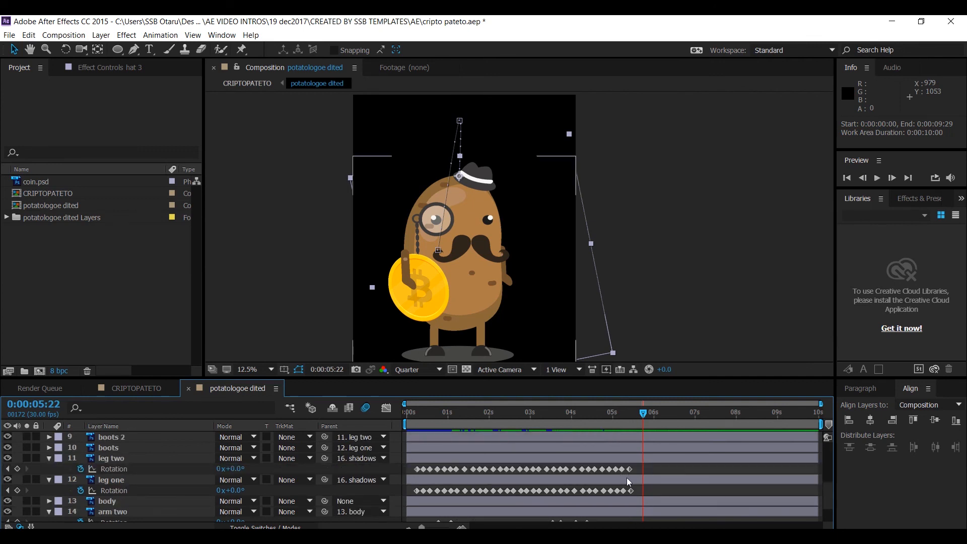
scroll(626, 477, "up", 7)
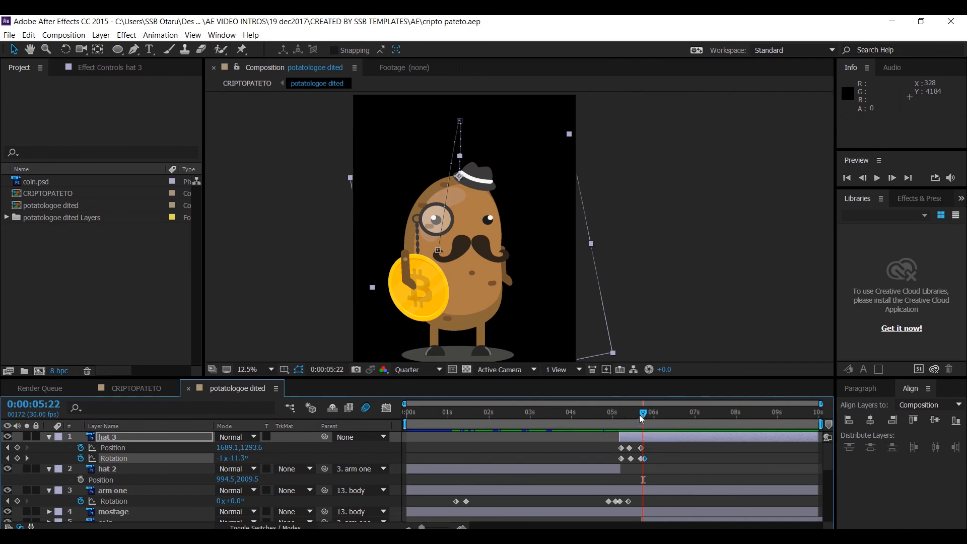
mouse_move(641, 416)
left_mouse_down()
mouse_move(624, 412)
mouse_move(658, 414)
left_mouse_up()
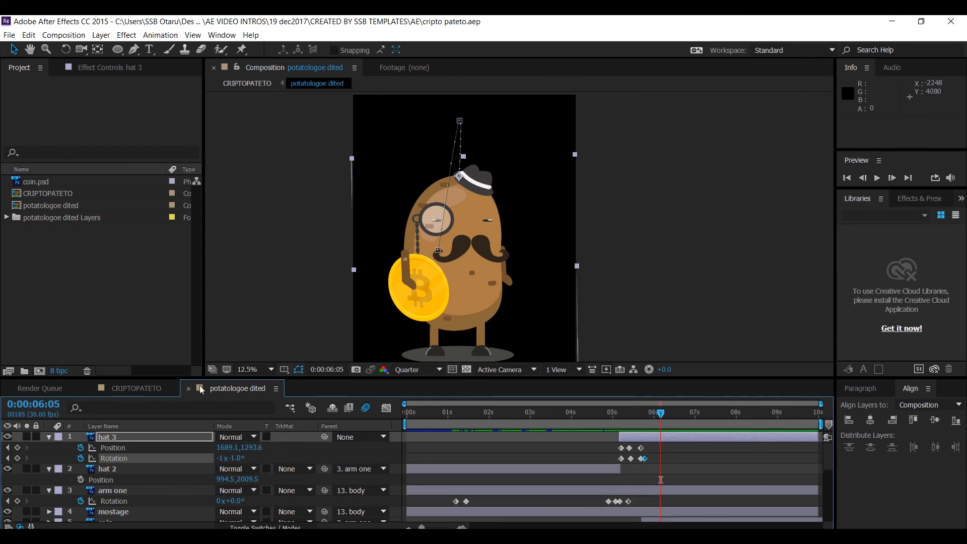
Step: Return to the CRIPTOPATETO composition and extend its work area end to 0:00:08:00
left_click(131, 387)
left_click(43, 388)
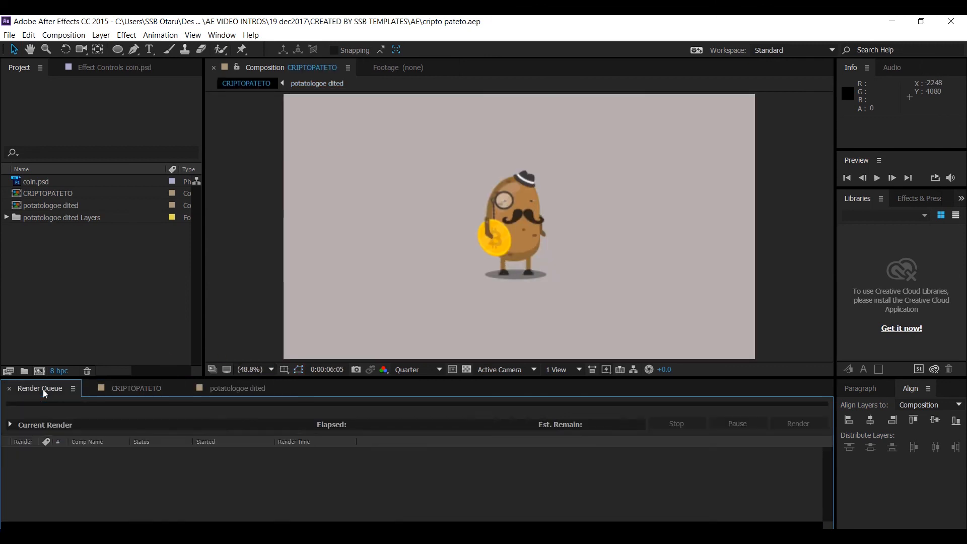
left_click(156, 387)
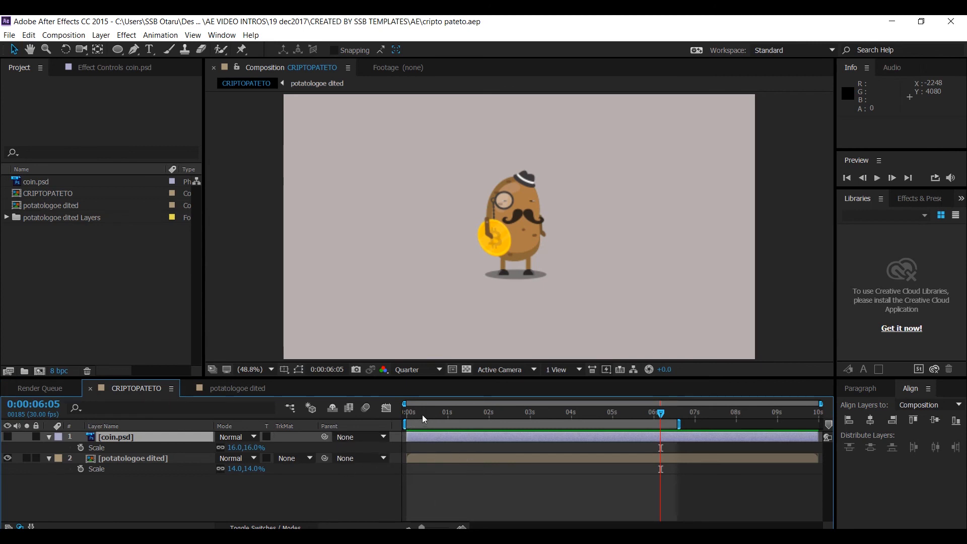
key("space")
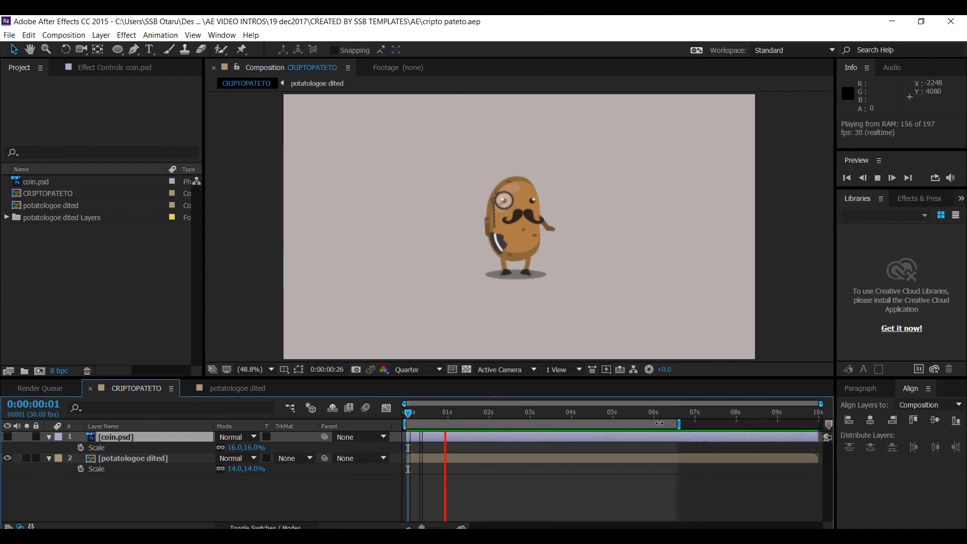
left_click_drag(679, 423, 738, 425)
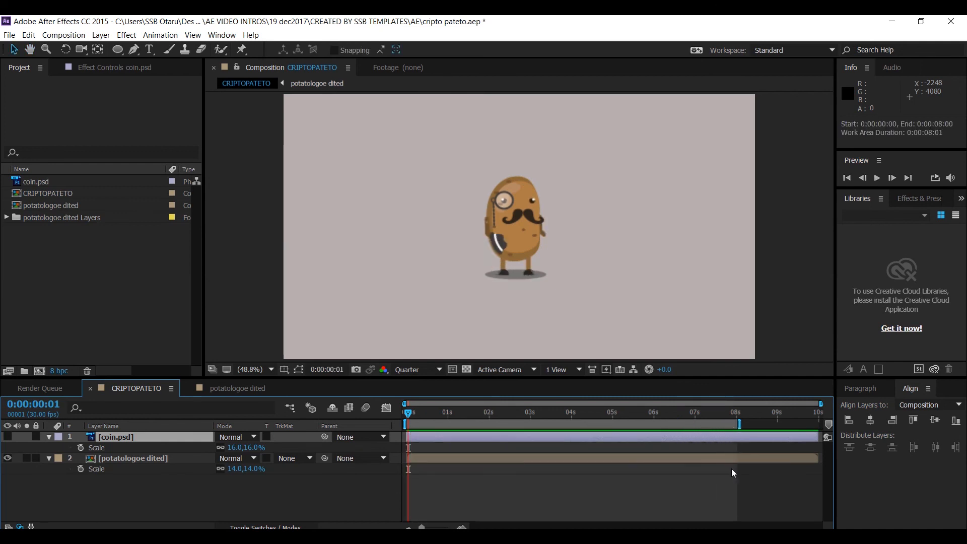
Step: Preview the full potato animation across the extended work area
left_click(496, 414)
key("space")
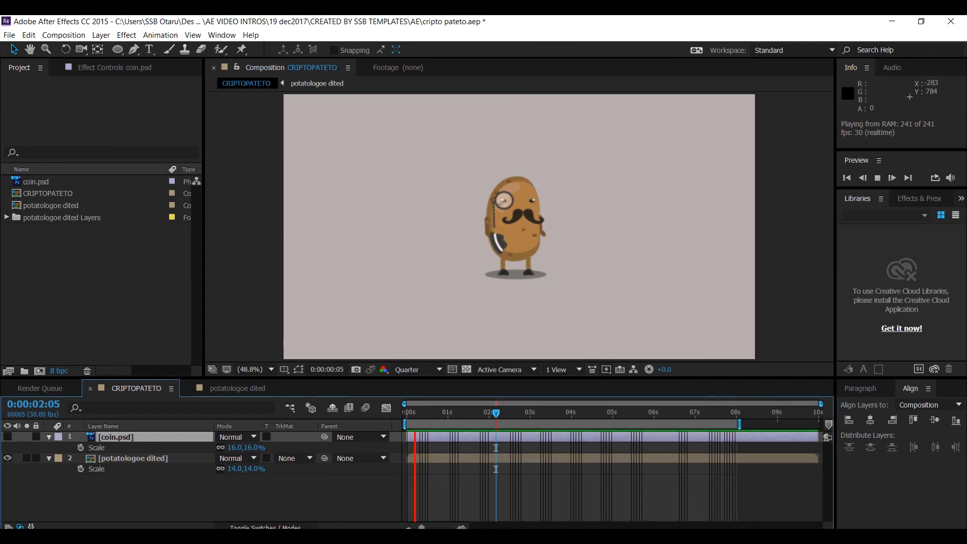
mouse_move(513, 536)
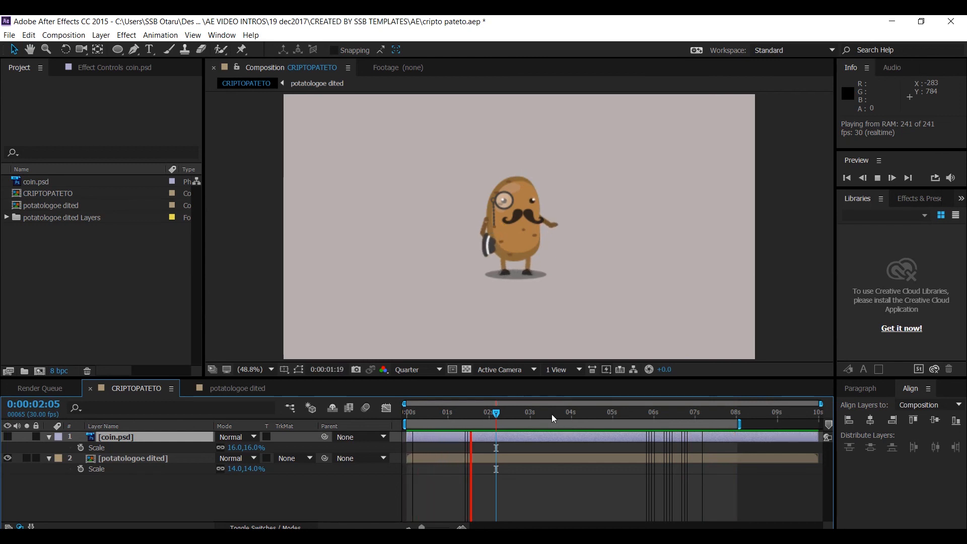
Step: Start Position keyframing on the potatologoe dited layer with a keyframe at 0:00:04:29
left_click_drag(557, 417, 611, 422)
left_click(114, 433)
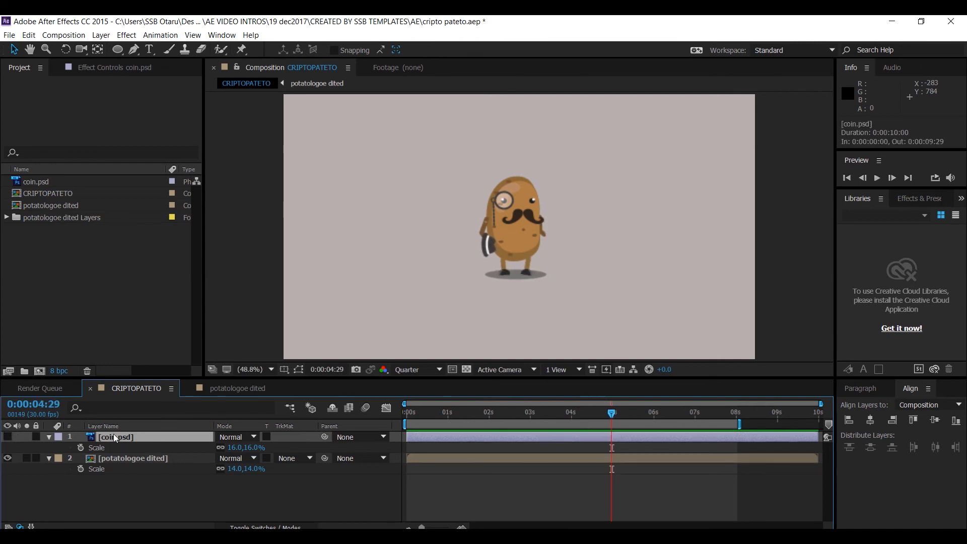
left_click(127, 460)
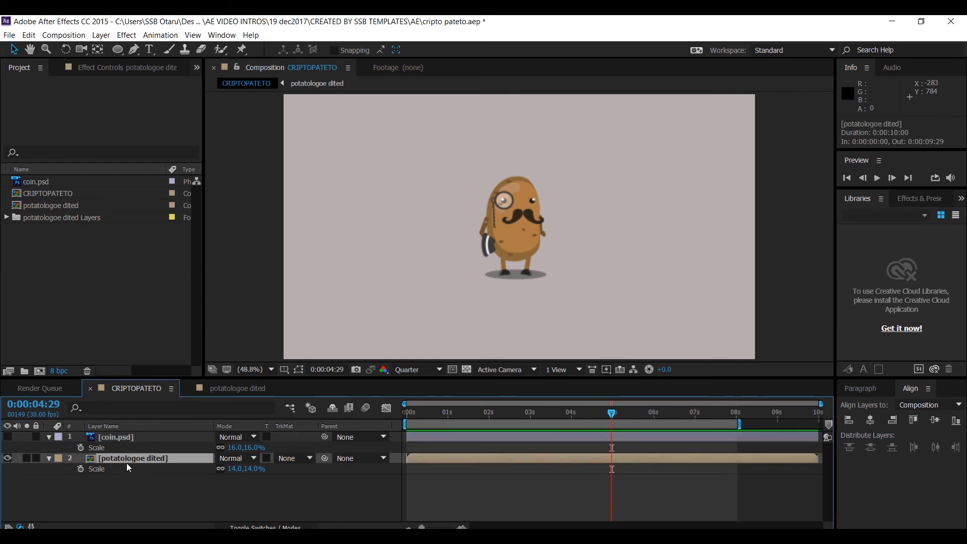
key("p")
left_click(80, 469)
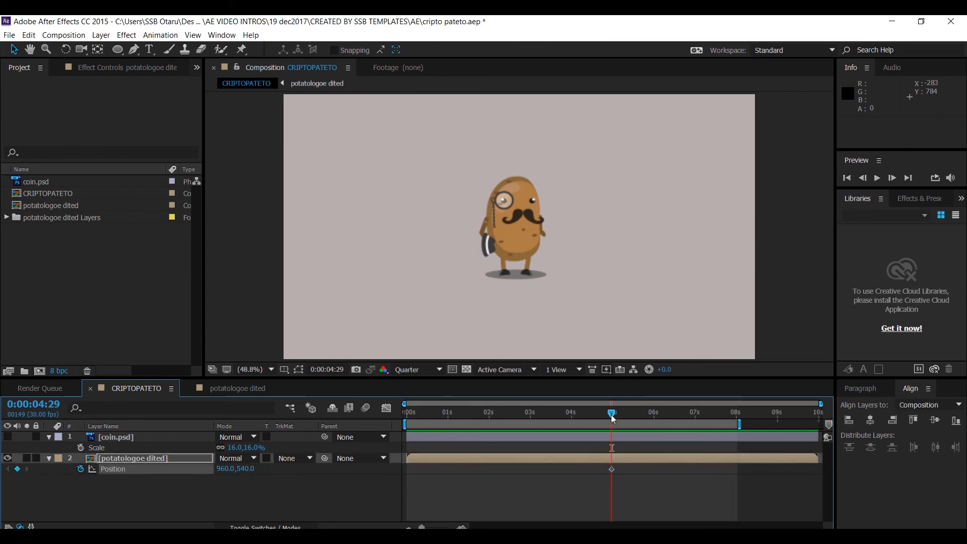
Step: Add a Position keyframe of 581, 540 at 0:00:00:08 on the potatologoe dited layer and preview the walk across the frame
left_click_drag(611, 415, 419, 428)
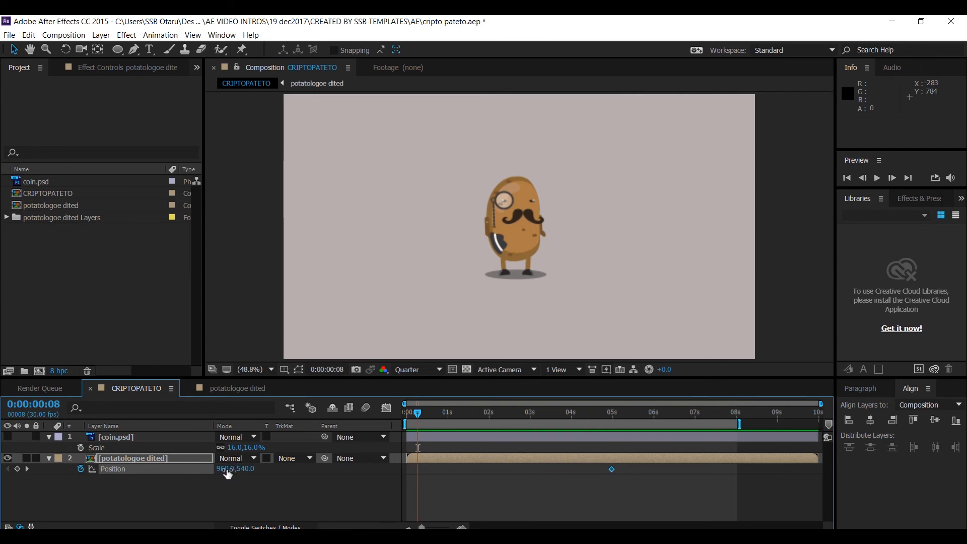
left_click_drag(233, 469, 2, 482)
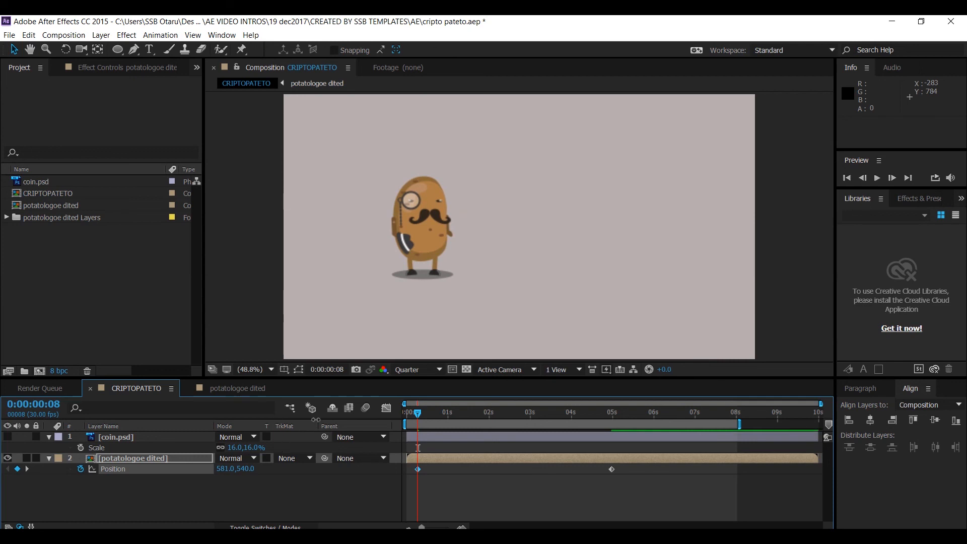
key("space")
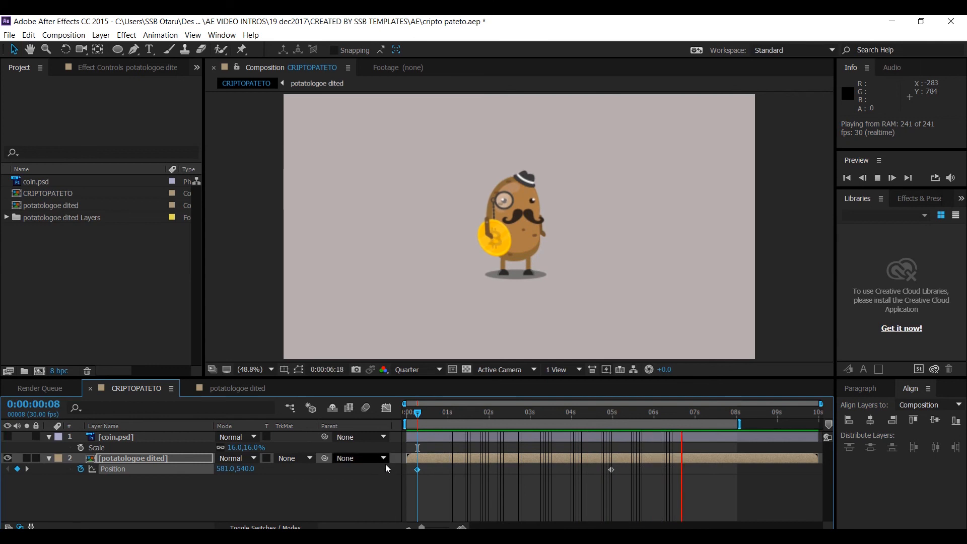
key("space")
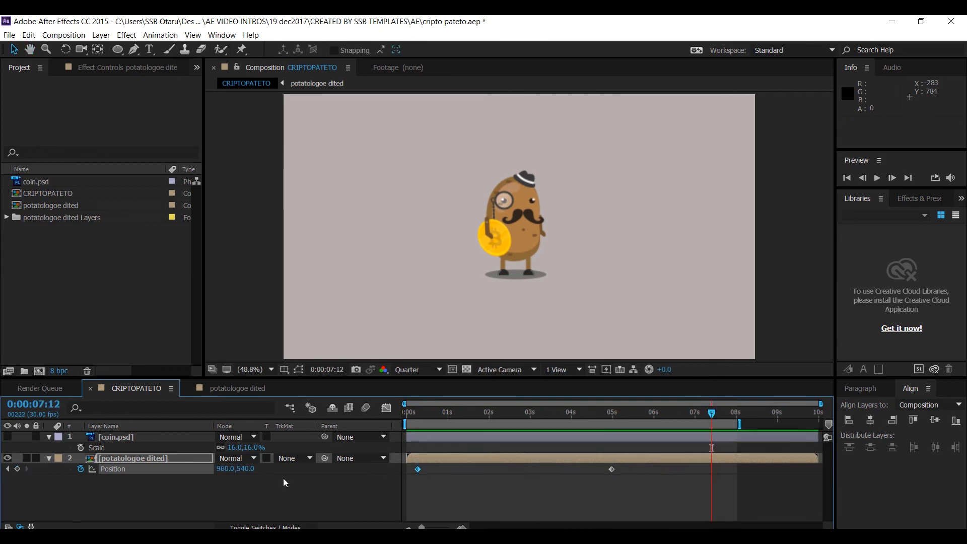
left_click(115, 510)
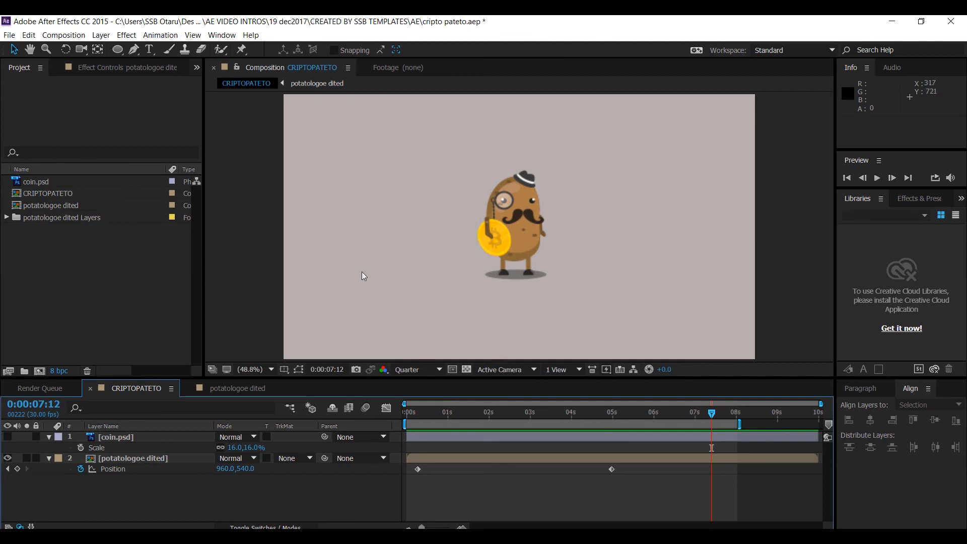
left_click(53, 386)
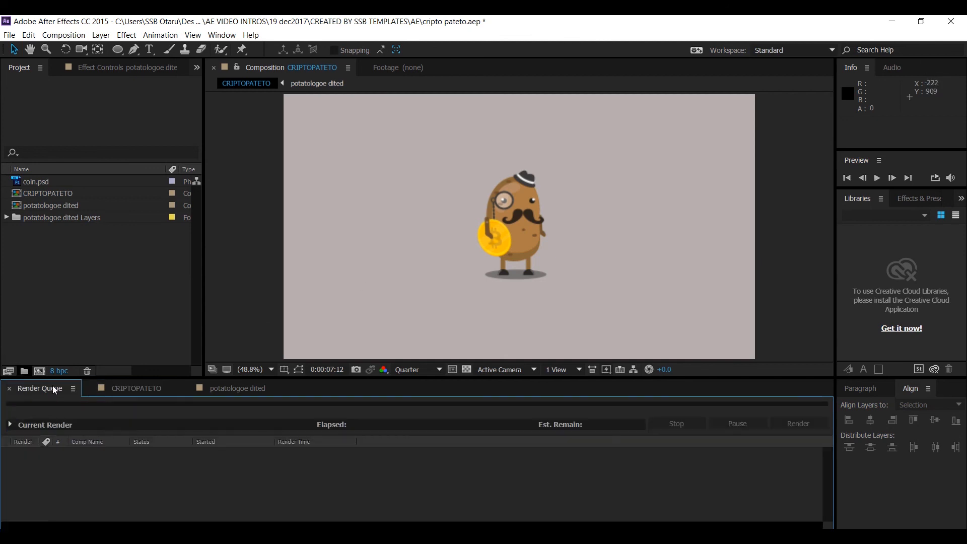
left_click(135, 388)
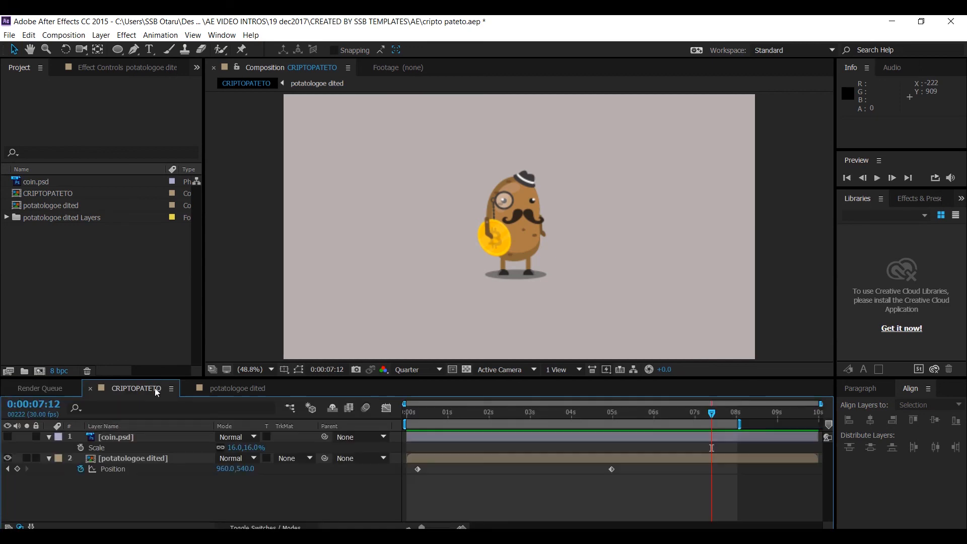